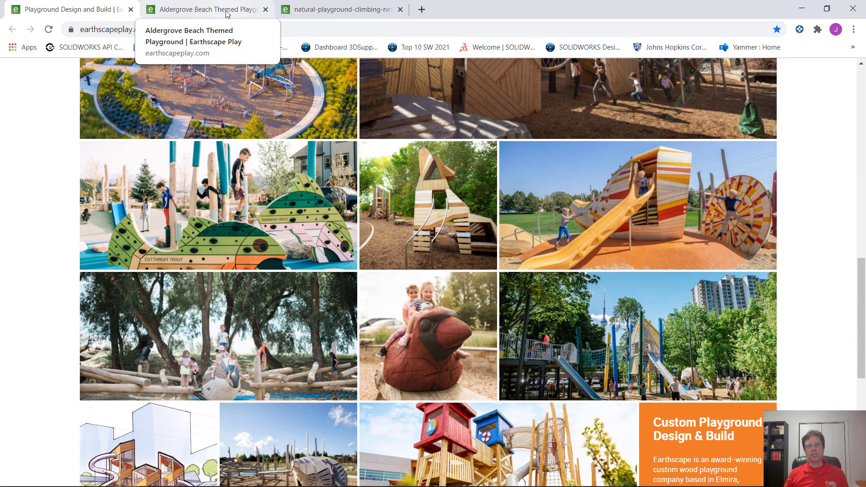
Look through the Earthscape Play home page, the Aldergrove playground project and the climbing net photo, and return to the presentation.
scroll(548, 194, "down", 6)
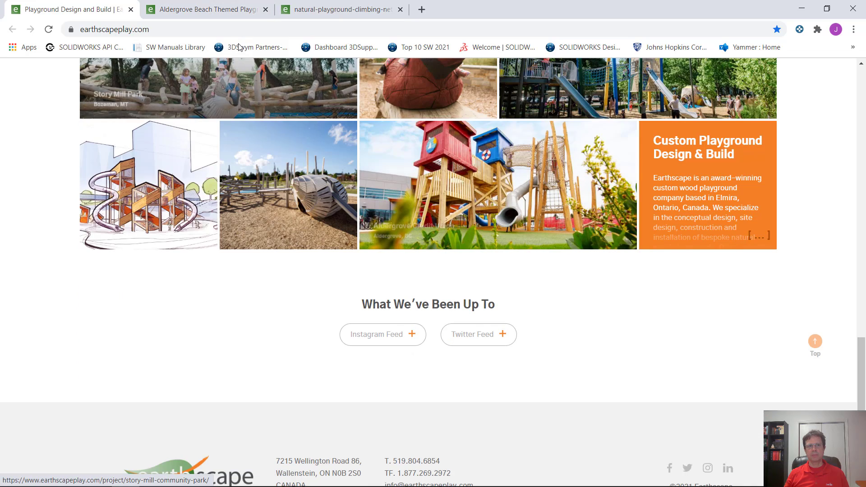
left_click(220, 14)
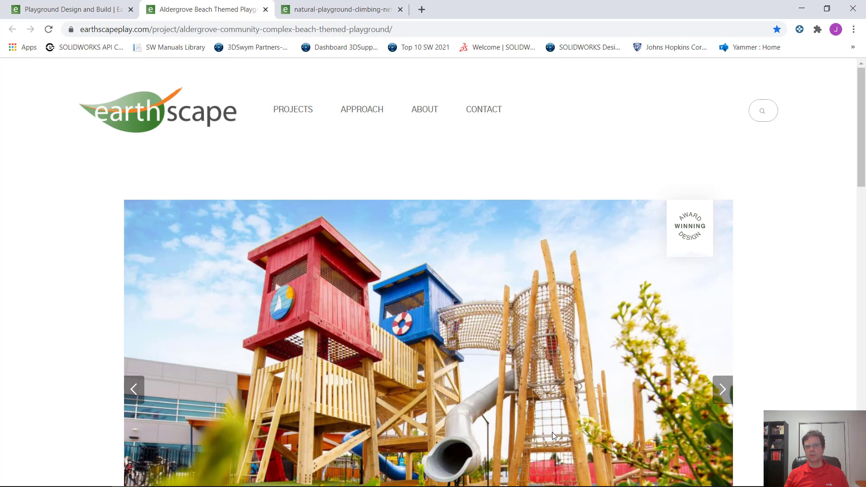
left_click(347, 10)
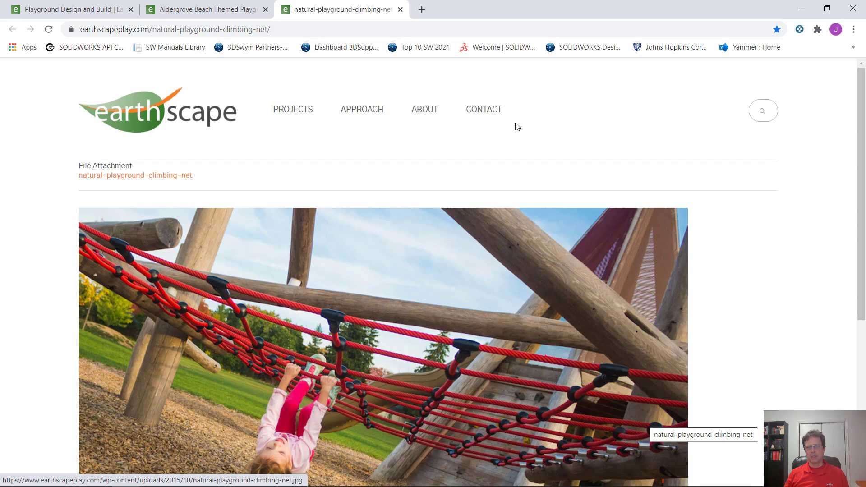
left_click(801, 8)
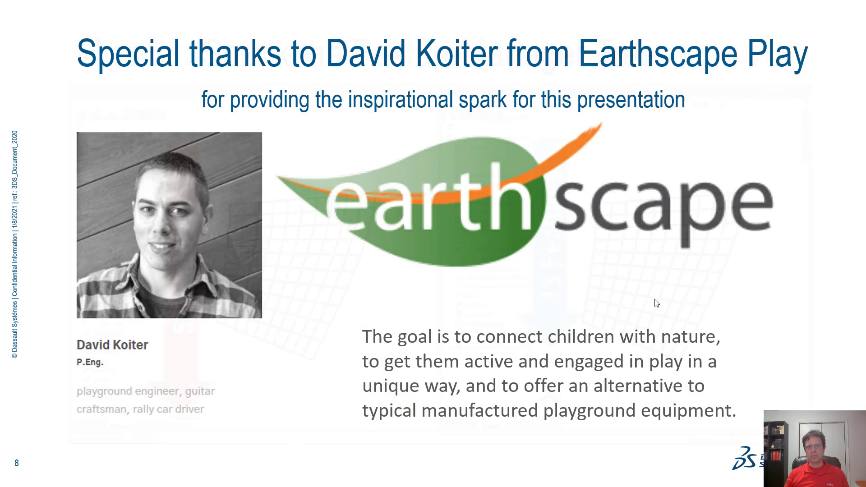
left_click(656, 304)
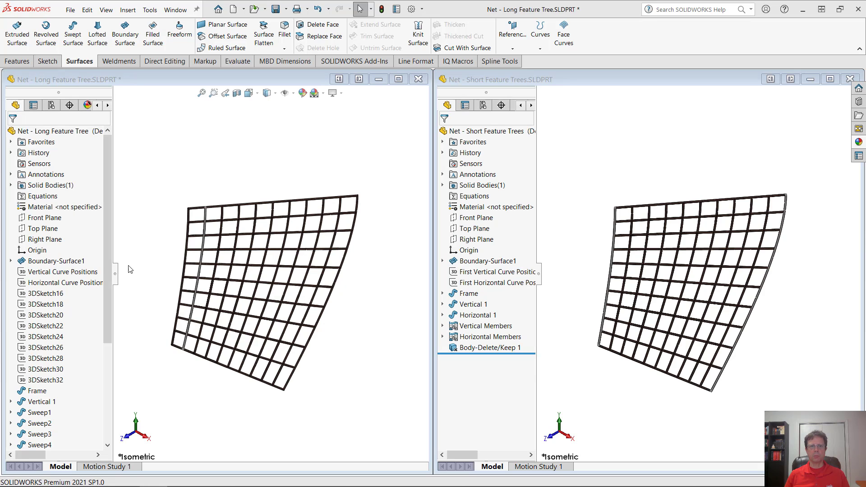
Maximize the Net - Long Feature Tree part window and show its feature tree in flat view.
left_click(398, 79)
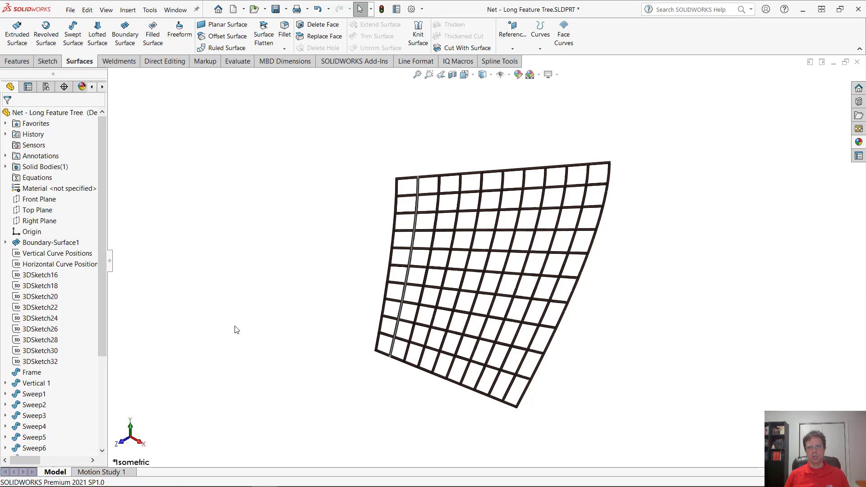
left_click_drag(101, 281, 111, 232)
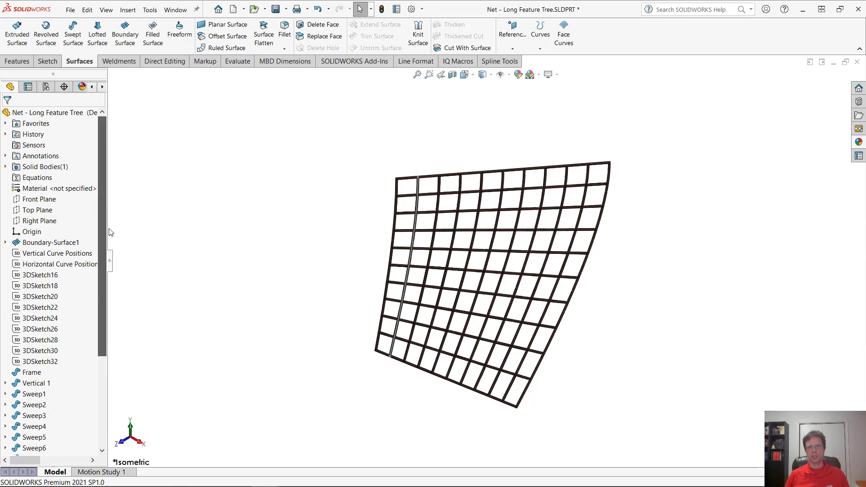
left_click(70, 114)
right_click(70, 116)
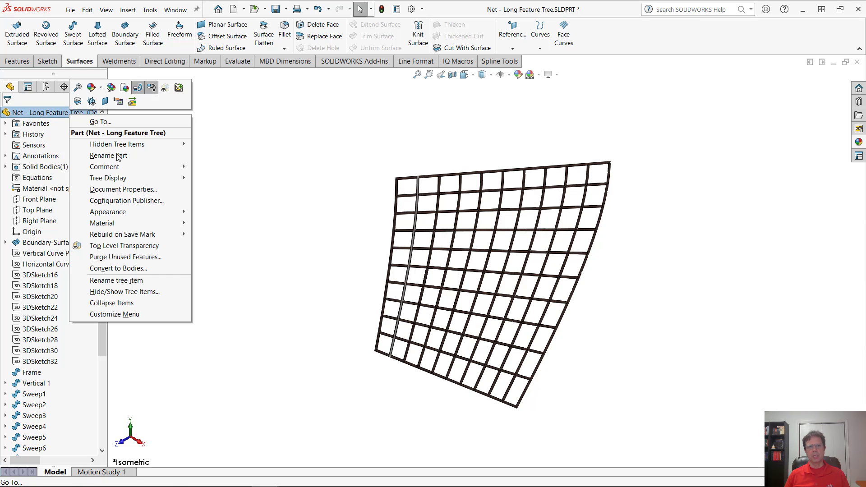
mouse_move(130, 179)
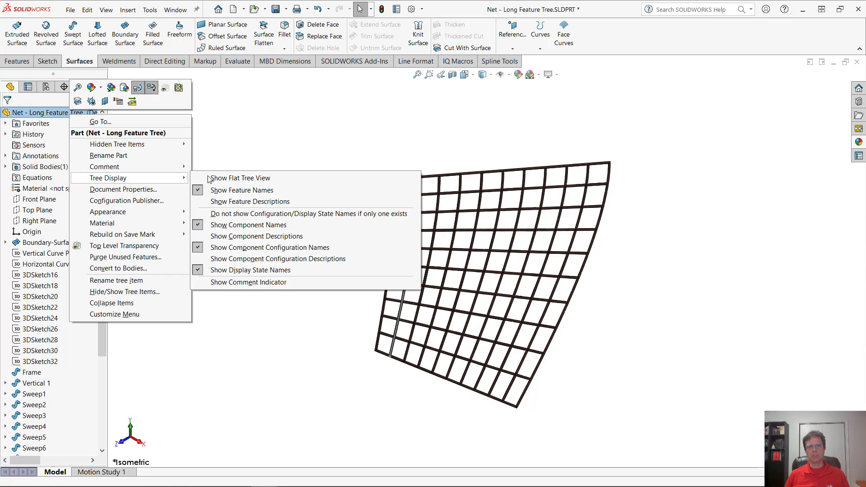
left_click(236, 179)
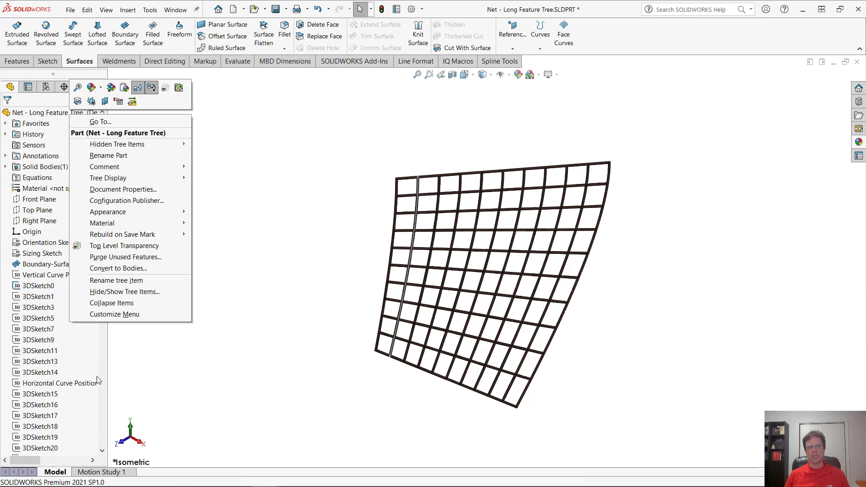
Examine the order and the parent/child references of the horizontal curve positions sketch, Sweep1 and Sweep2 in the feature tree.
left_click(75, 387)
scroll(54, 383, "down", 7)
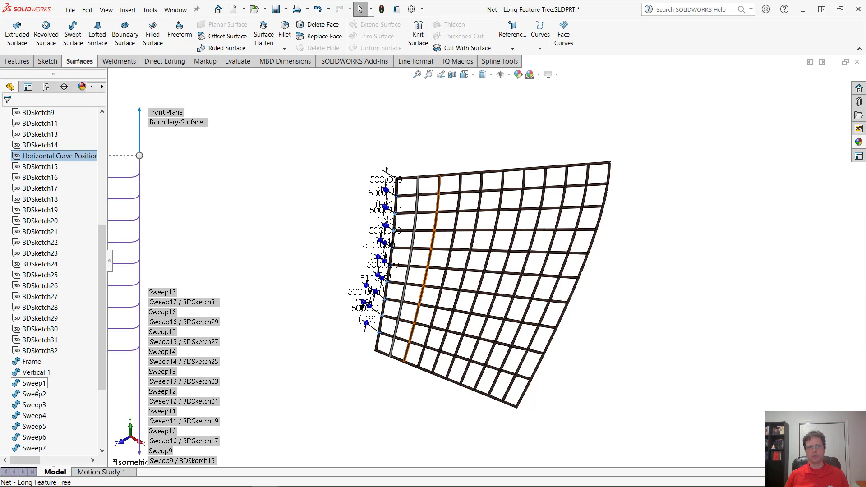
left_click(35, 387)
scroll(40, 375, "up", 2)
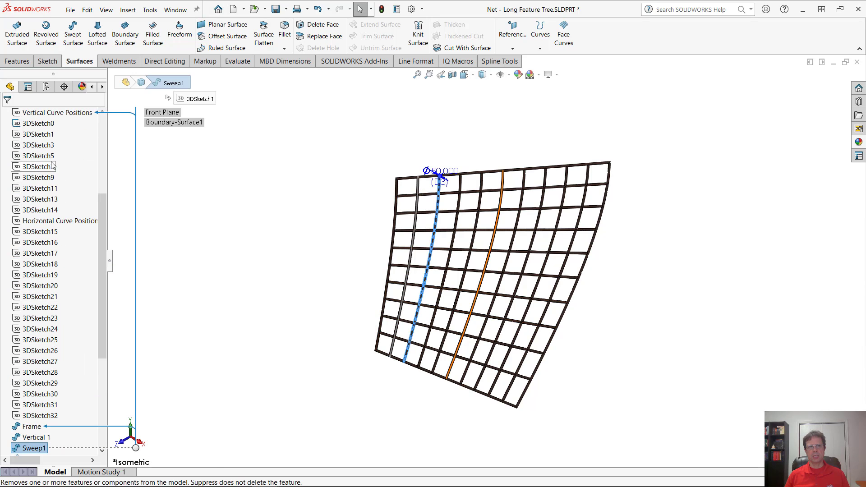
scroll(36, 420, "down", 1)
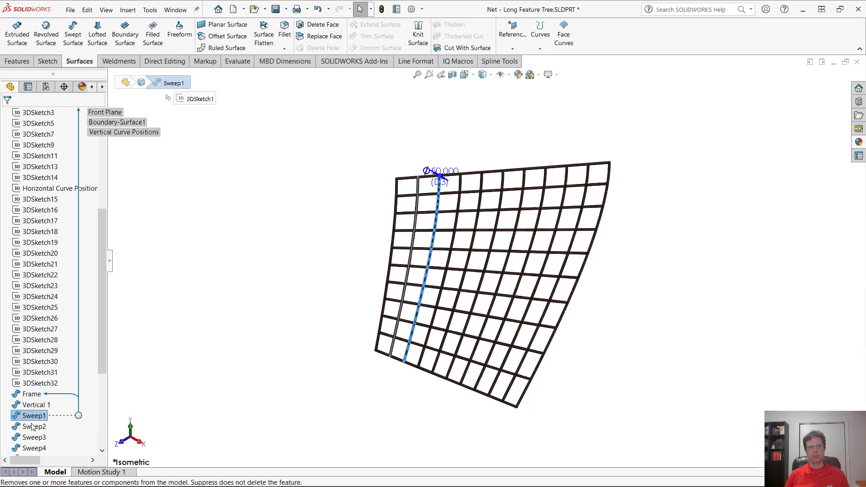
left_click(34, 427)
scroll(67, 251, "up", 2)
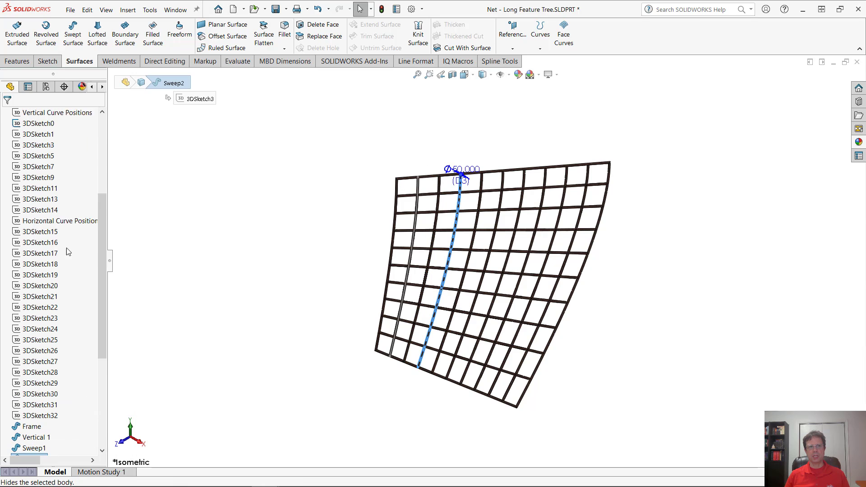
left_click(221, 289)
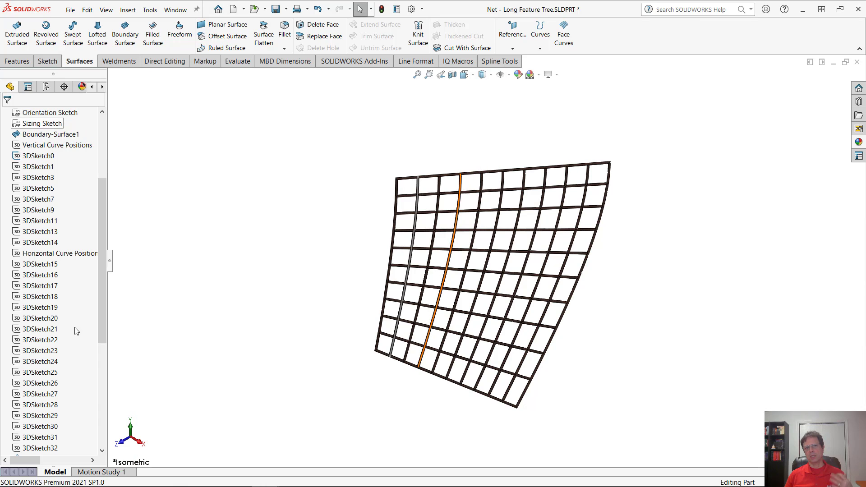
scroll(101, 297, "up", 1)
left_click_drag(101, 297, 100, 255)
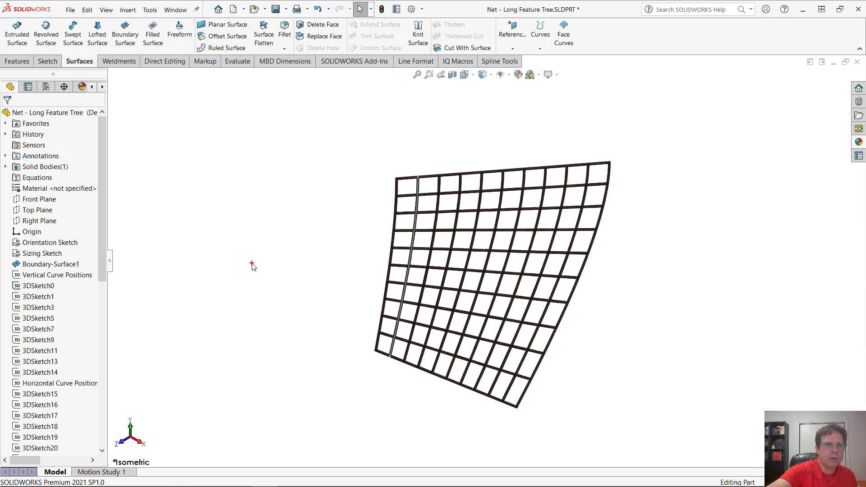
Write "CTRL + T" in red over the graphics area and clear the annotation.
mouse_move(215, 122)
left_mouse_down()
mouse_move(177, 176)
mouse_move(241, 197)
left_mouse_up()
left_click_drag(261, 115, 272, 195)
left_click_drag(234, 122, 286, 106)
mouse_move(315, 134)
left_mouse_down()
mouse_move(307, 136)
mouse_move(356, 176)
left_mouse_up()
left_click_drag(374, 91, 428, 159)
left_click_drag(496, 94, 504, 160)
left_click_drag(466, 131, 536, 119)
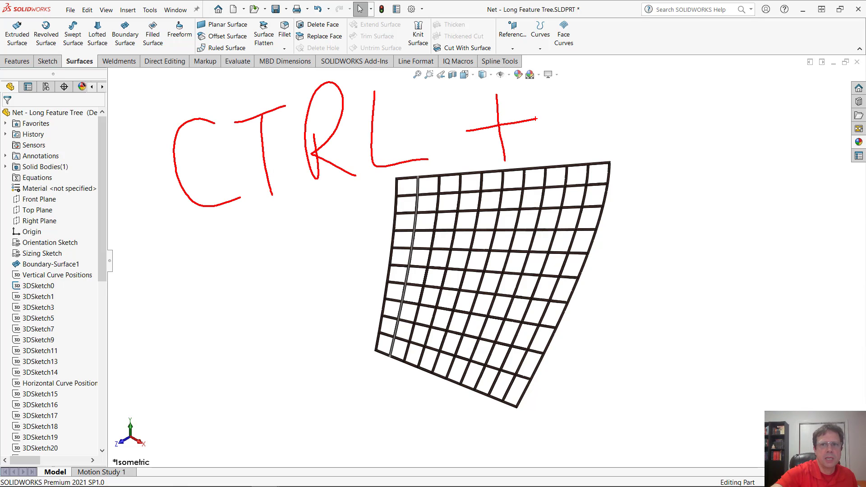
left_click_drag(602, 83, 607, 148)
left_click_drag(570, 82, 639, 69)
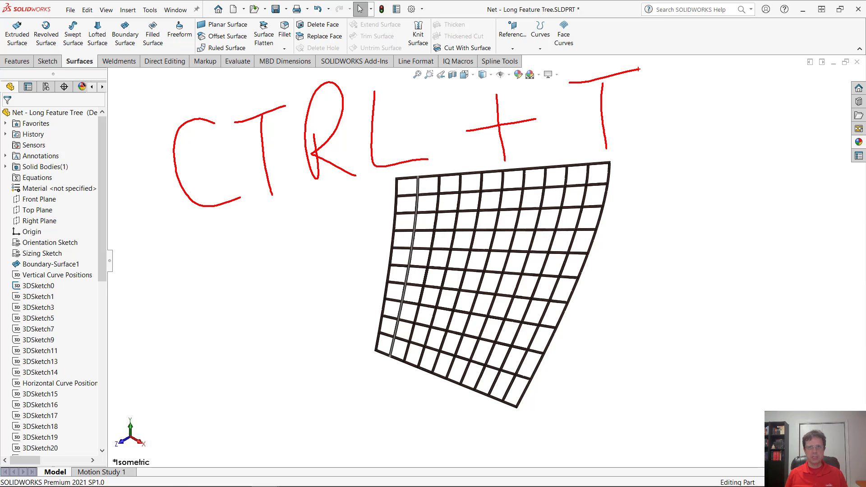
key("Escape")
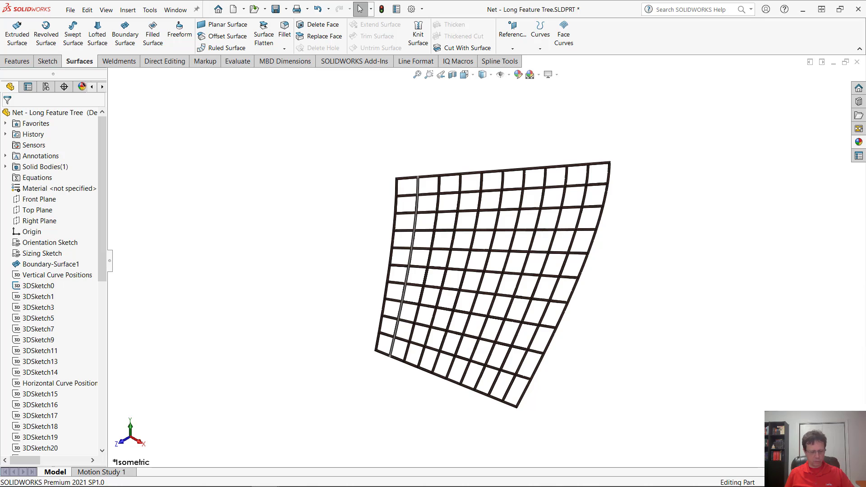
Turn the flat tree view off and back on.
key("ctrl+t")
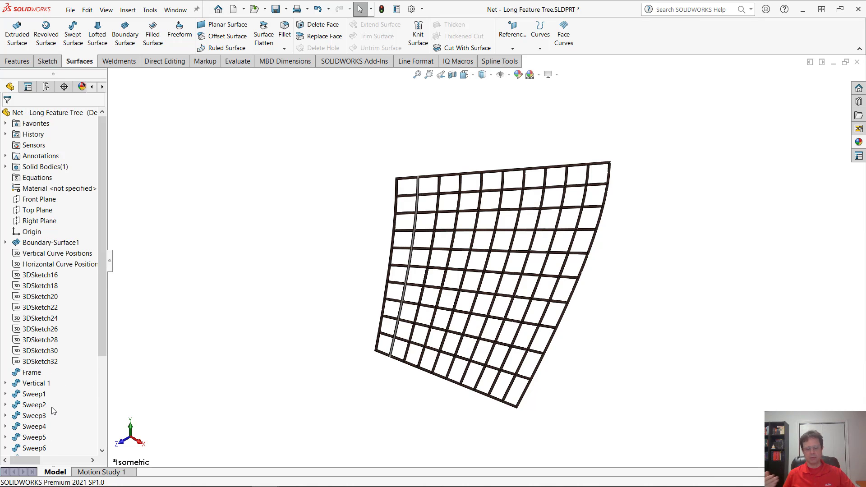
key("ctrl+t")
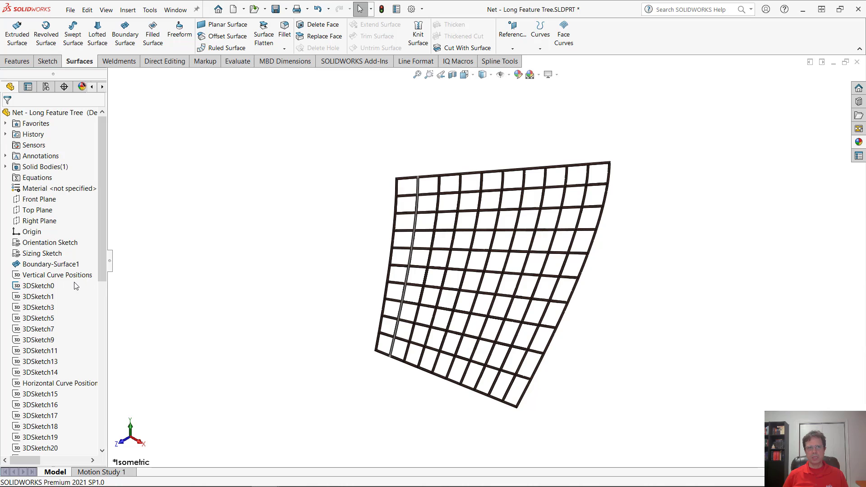
Roll the model back to just before the Vertical Curve Positions sketch, leaving only the boundary surface, and inspect its shape.
left_click(86, 274)
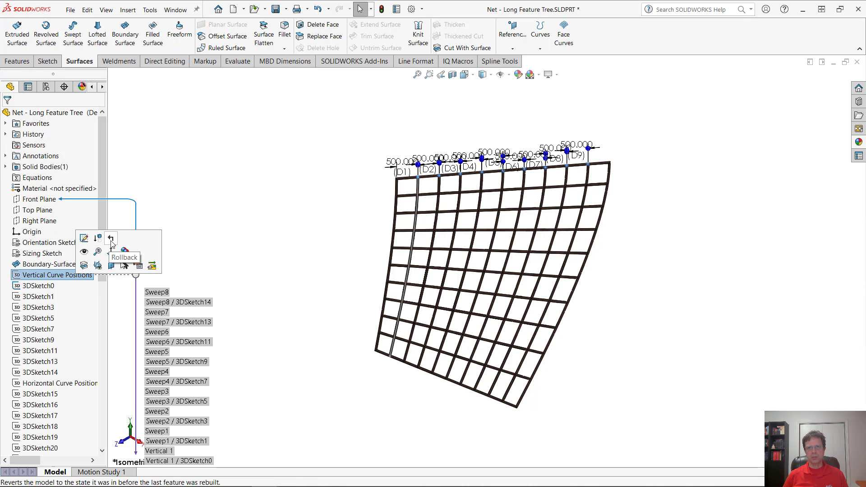
left_click(111, 240)
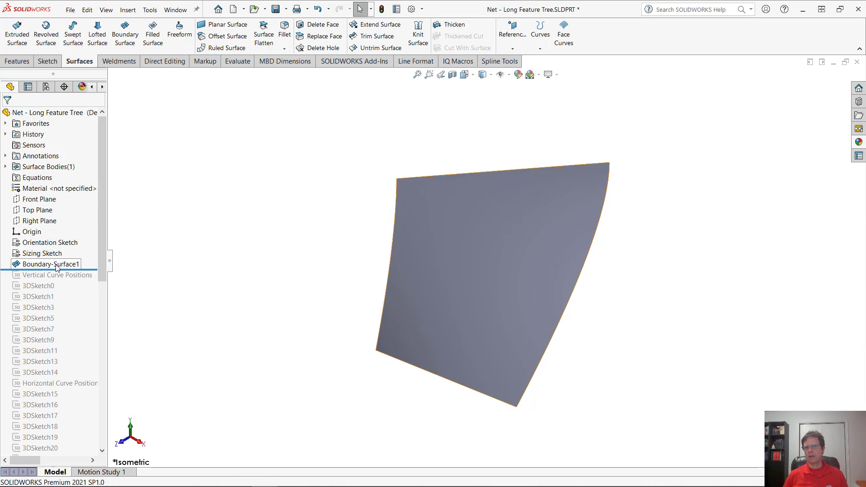
middle_click_drag(495, 330, 484, 311)
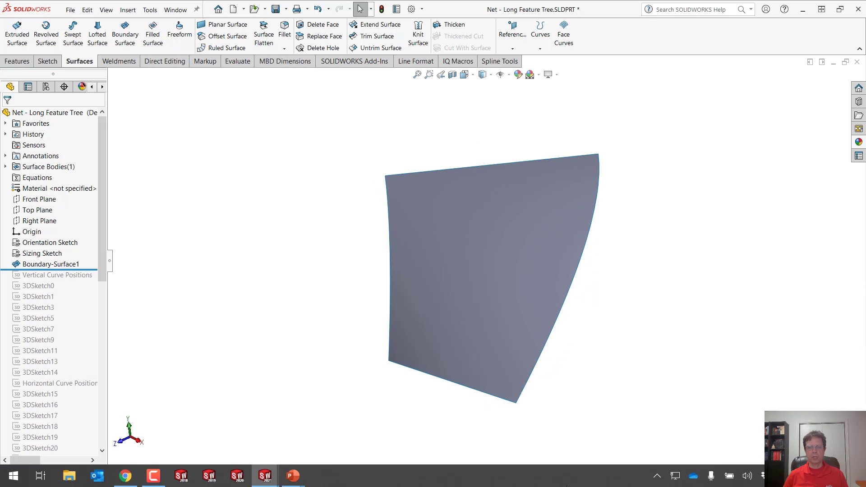
mouse_move(605, 325)
middle_mouse_down()
mouse_move(609, 290)
mouse_move(586, 294)
middle_mouse_up()
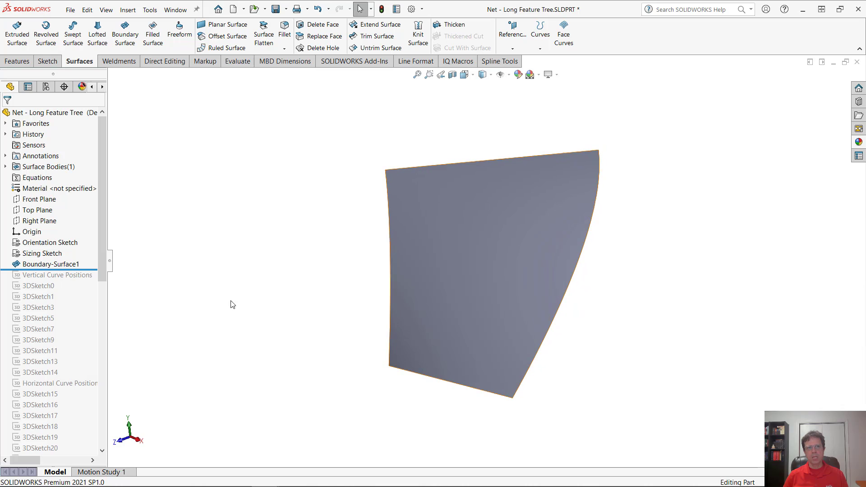
Try reshaping the surface through the Orientation Sketch with top width 3642.173, top angle 18° and height 3726.614, and undo these changes.
left_click(49, 243)
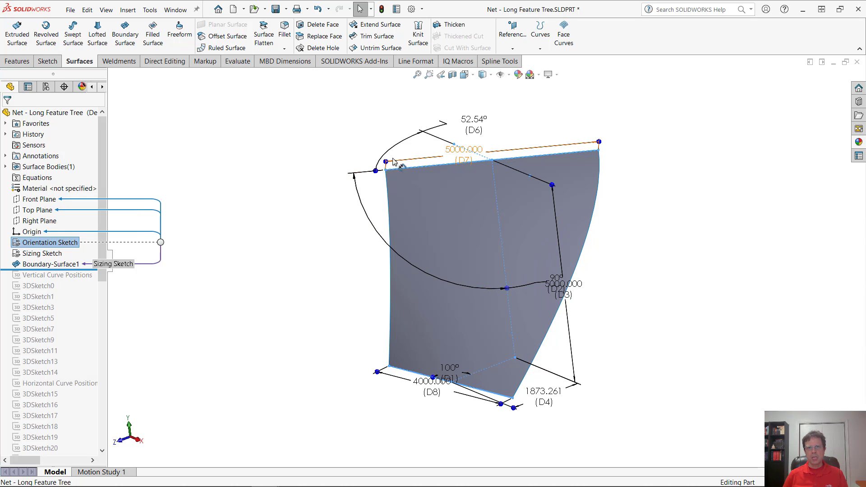
left_click_drag(386, 163, 228, 244)
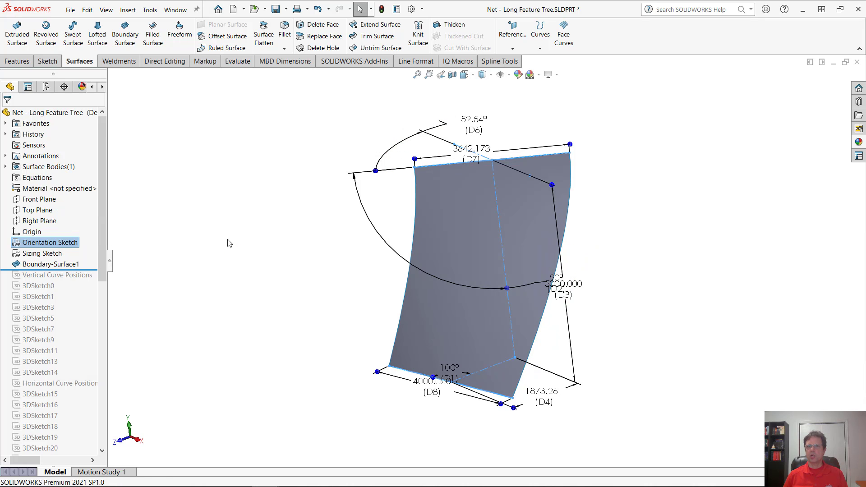
left_click_drag(379, 175, 380, 143)
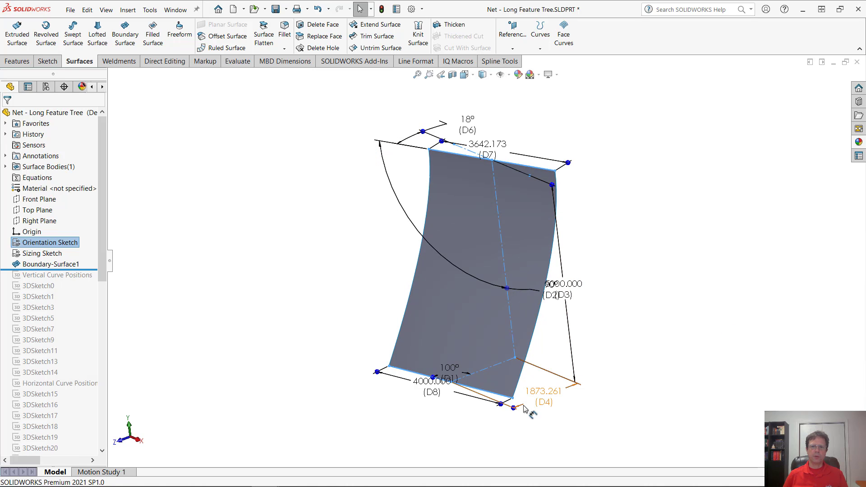
left_click_drag(562, 279, 713, 316)
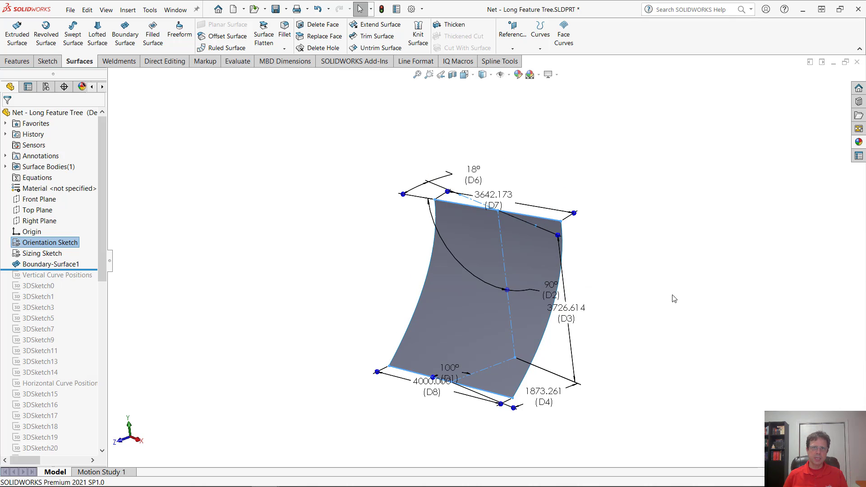
left_click(329, 10)
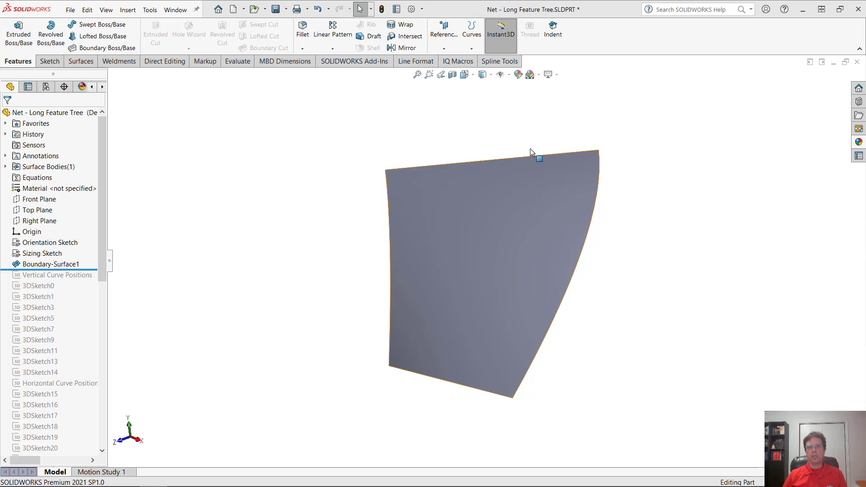
Turn off Instant3D.
left_click(501, 39)
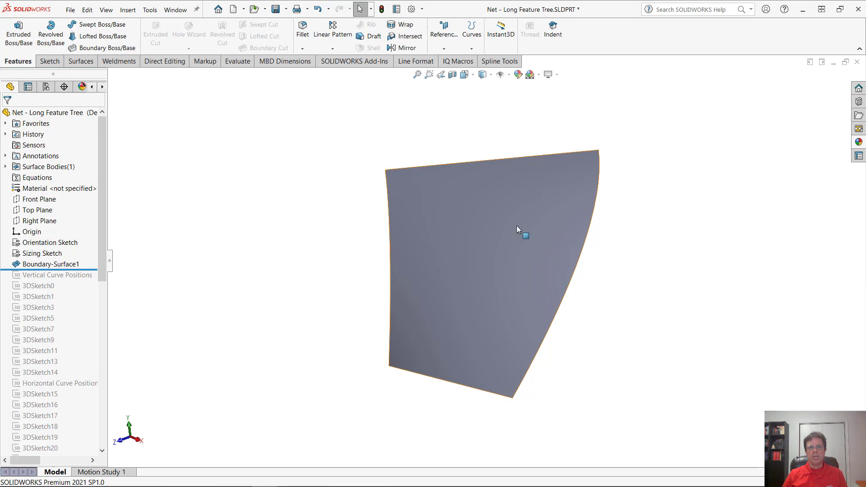
Start Face Curves on the boundary surface in Position mode and try moving the crossing curve pair across the face.
left_click(459, 227)
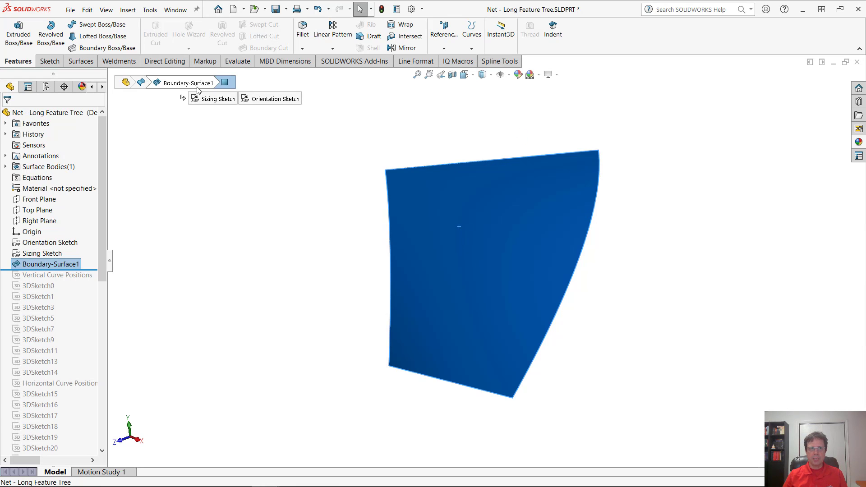
left_click(79, 61)
left_click(563, 32)
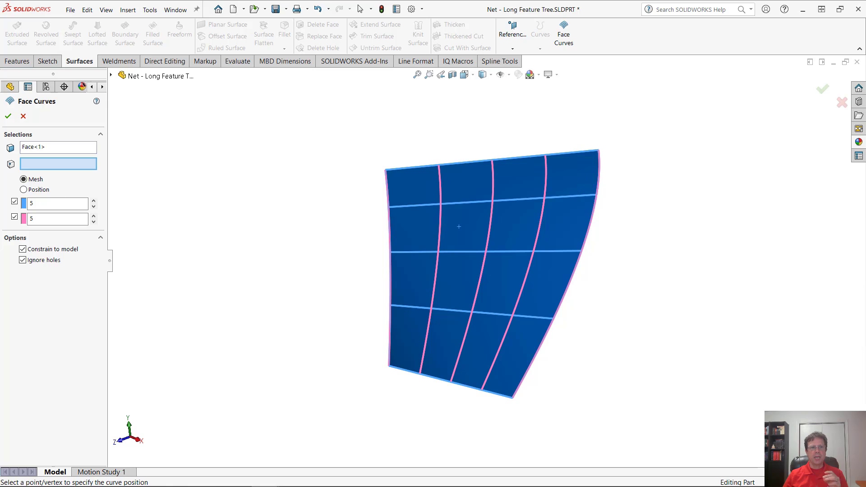
left_click(24, 190)
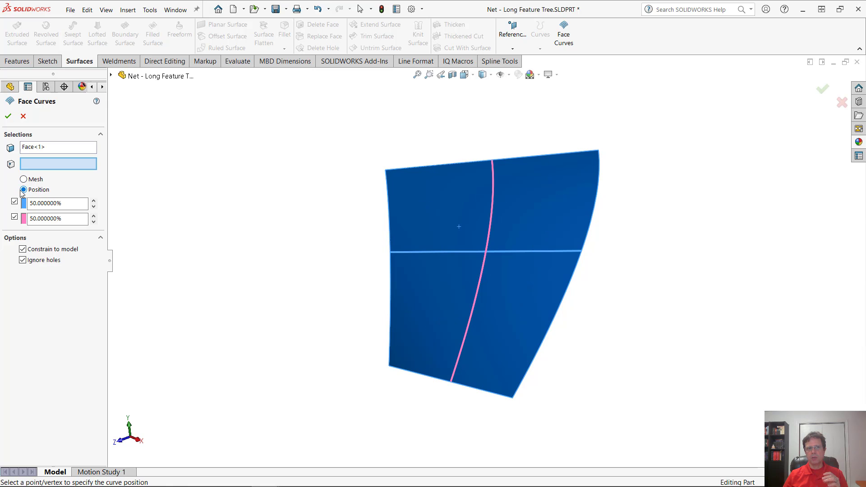
left_click_drag(525, 215, 513, 228)
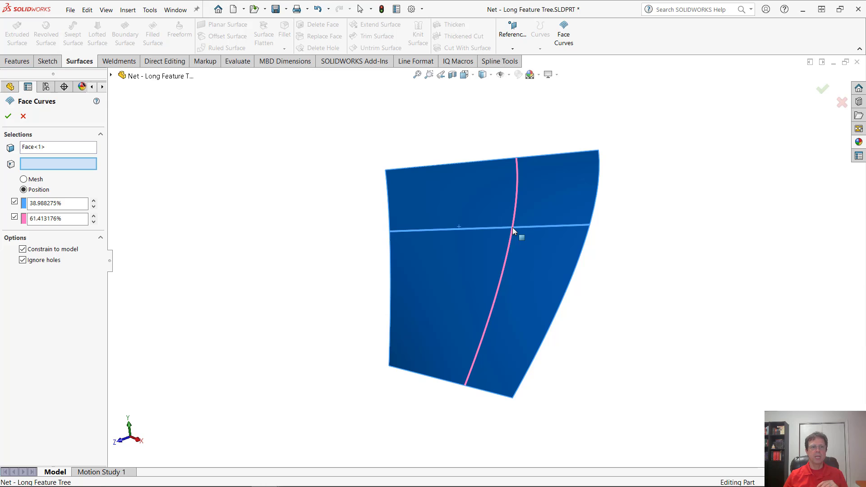
left_click_drag(512, 228, 356, 234)
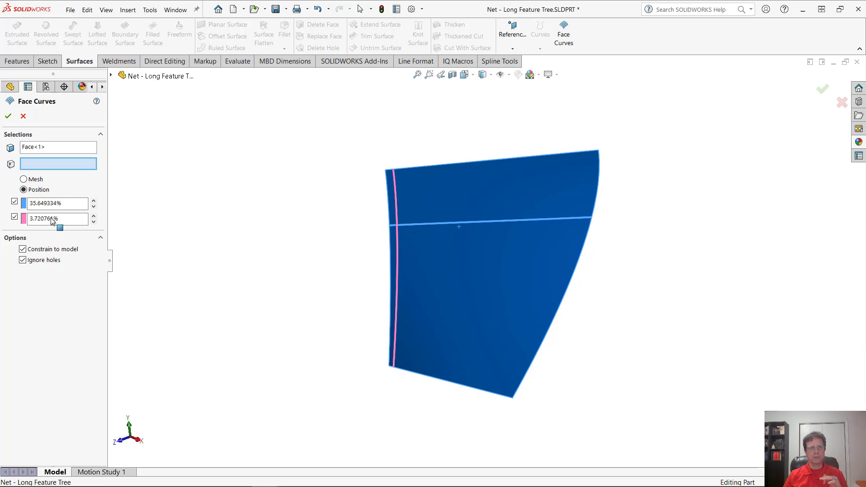
Disable the horizontal curve and create a single vertical face curve at about 14.85% across the boundary surface.
left_click(14, 202)
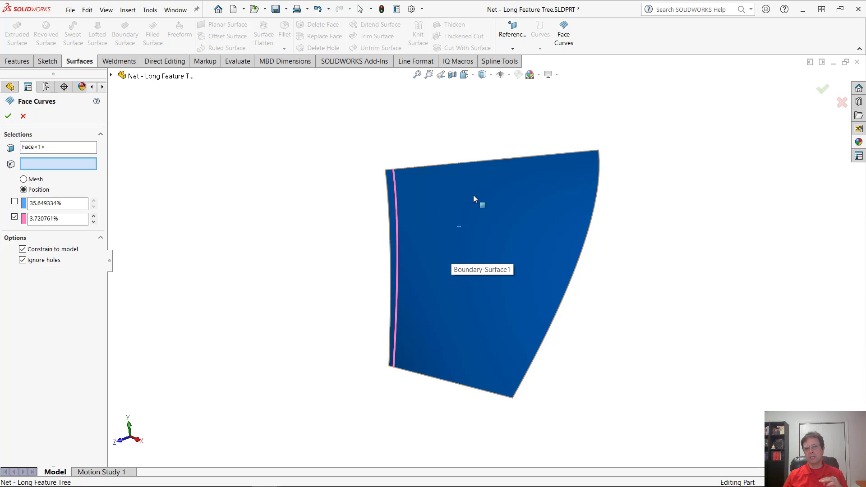
left_click_drag(473, 195, 259, 252)
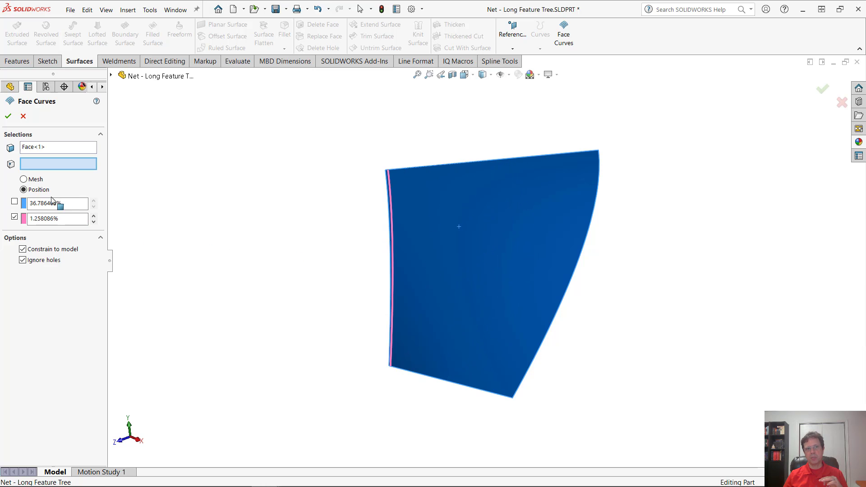
left_click_drag(71, 206, 412, 166)
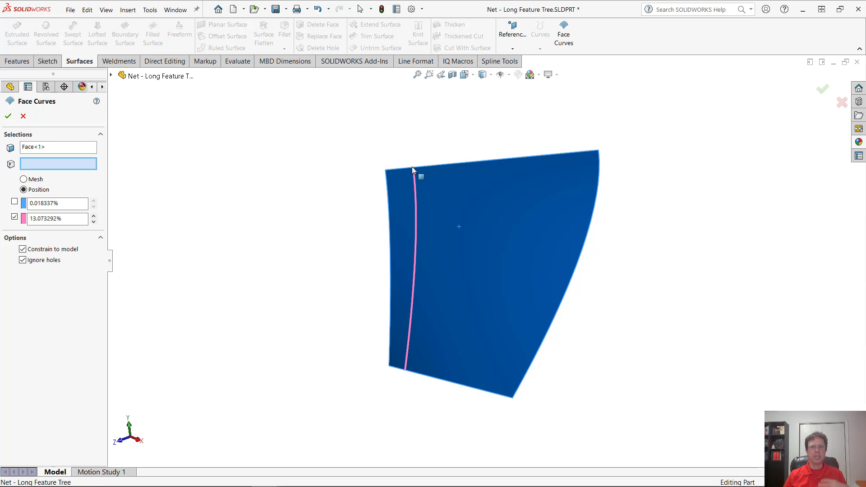
left_click_drag(412, 166, 421, 185)
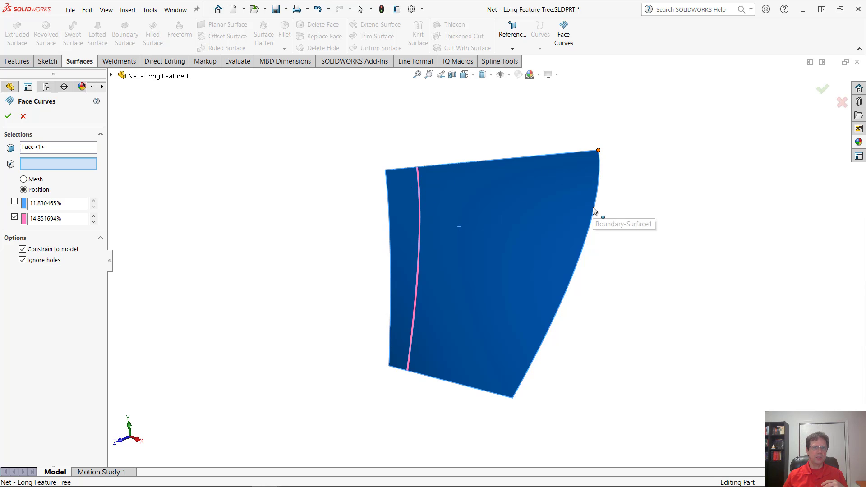
left_click(9, 117)
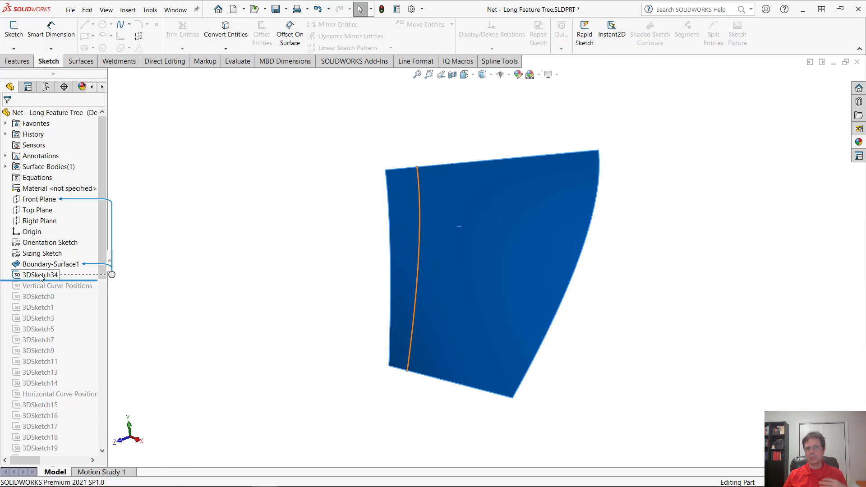
Sweep a circular profile of 50 mm diameter along the vertical face curve and inspect the rope's upper end.
double_click(421, 210)
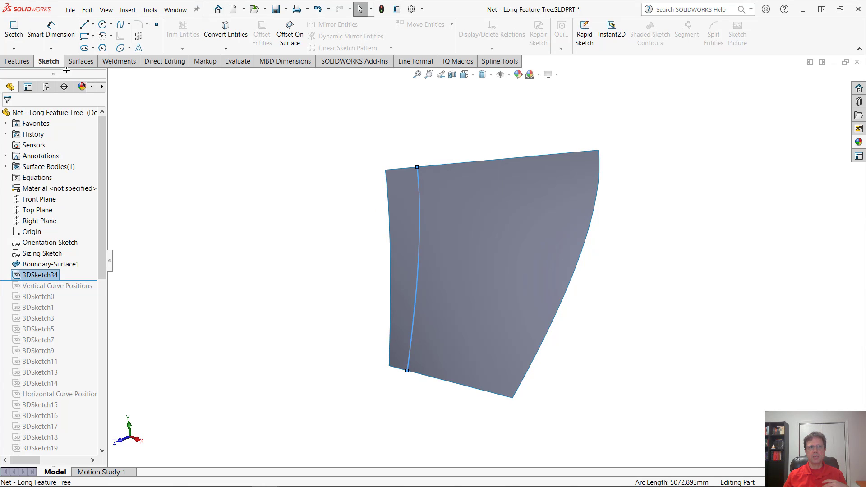
left_click(23, 62)
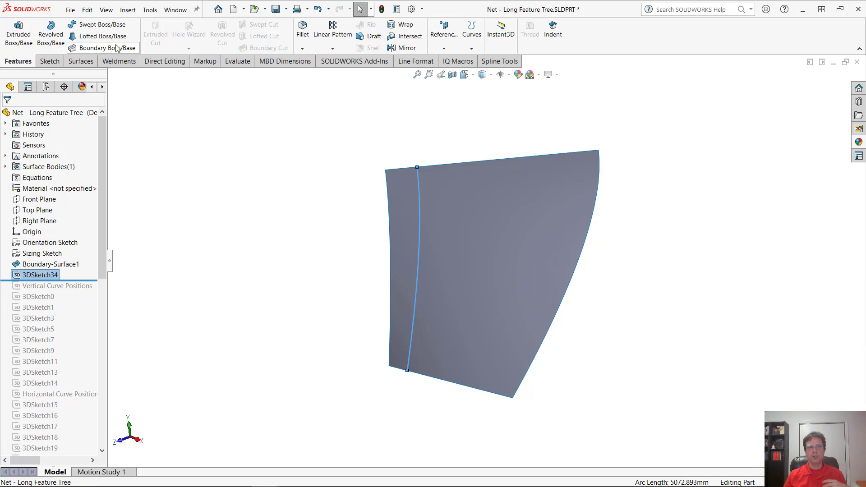
left_click(106, 25)
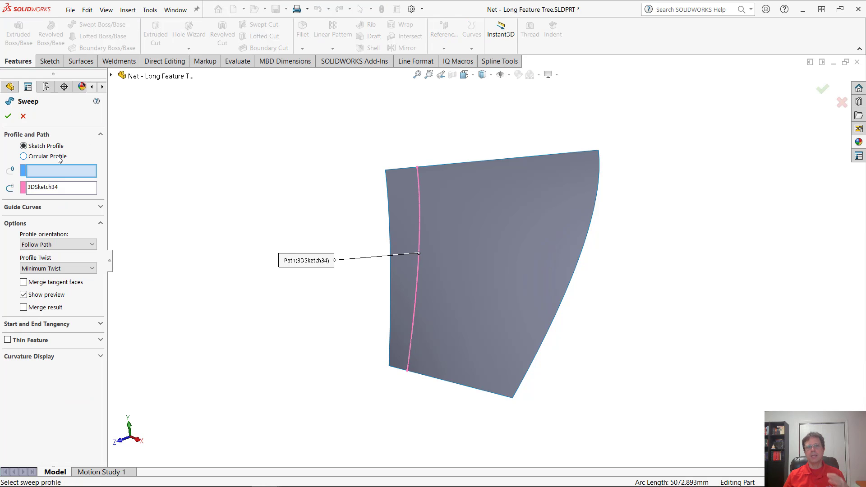
left_click(23, 156)
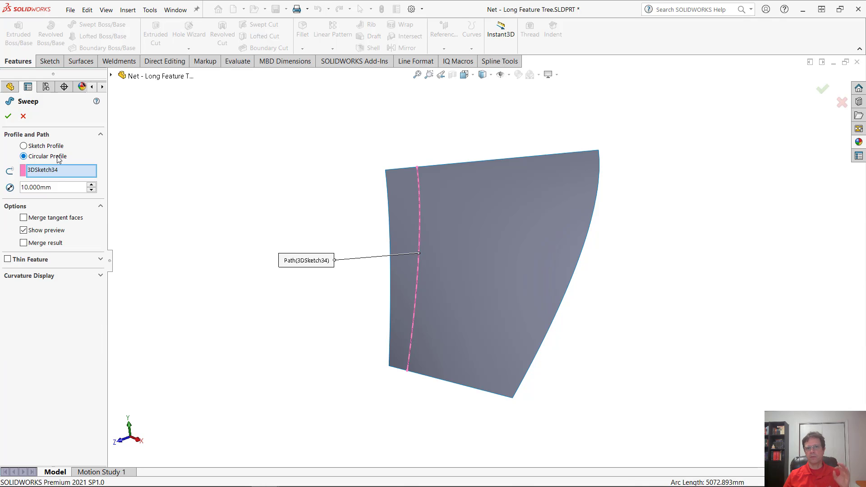
double_click(66, 187)
type("50")
key("Return")
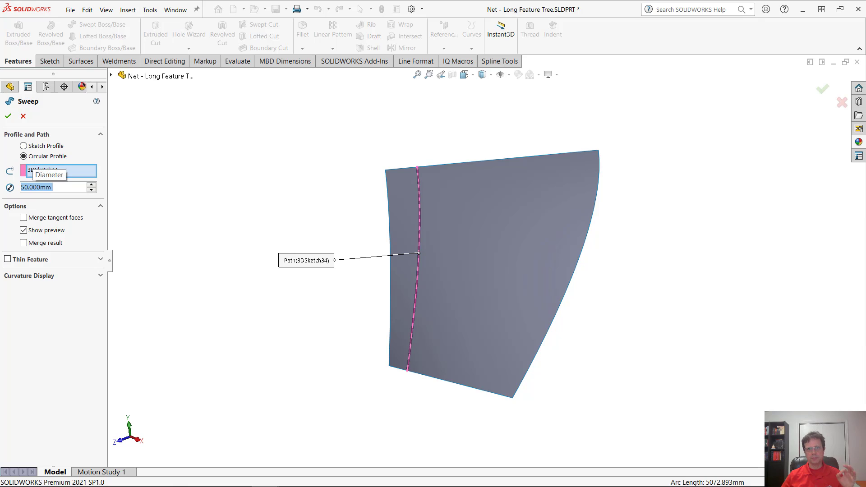
left_click(8, 116)
scroll(456, 212, "down", 5)
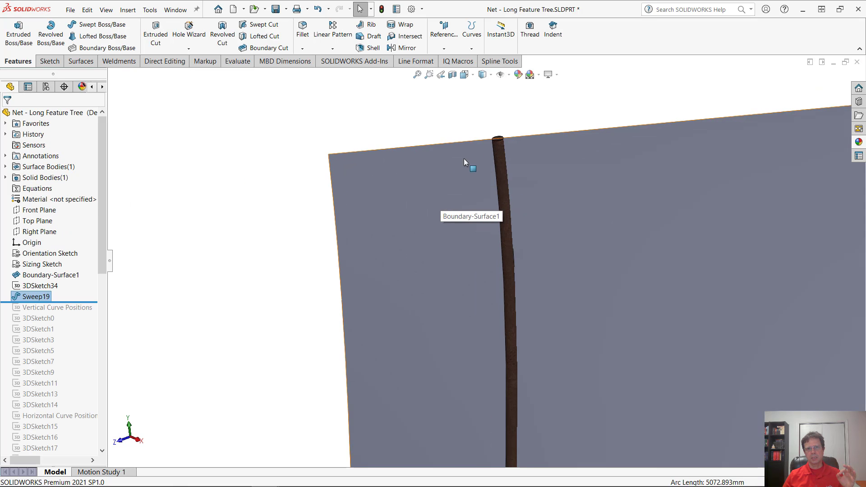
scroll(464, 158, "down", 3)
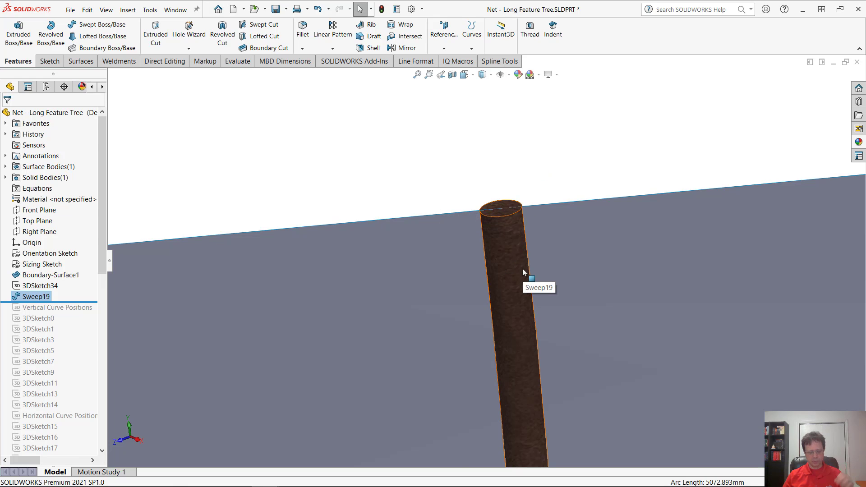
key("f")
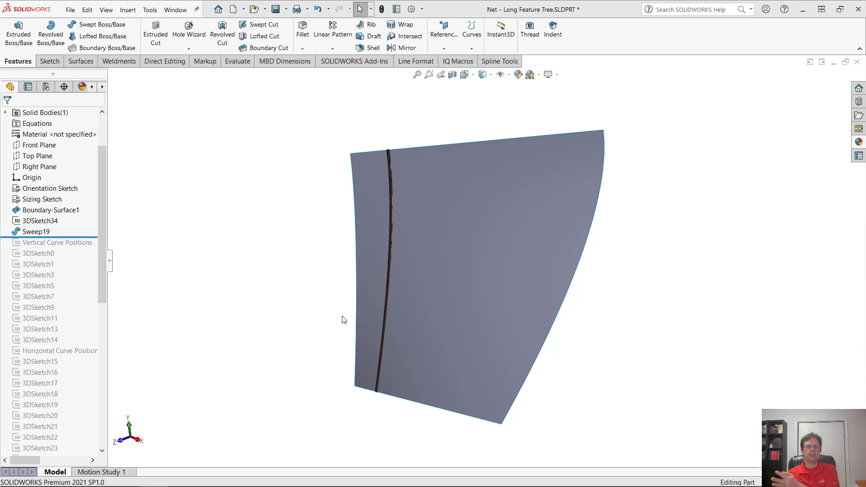
Delete the swept rope together with its absorbed face curve sketch.
left_click(40, 233)
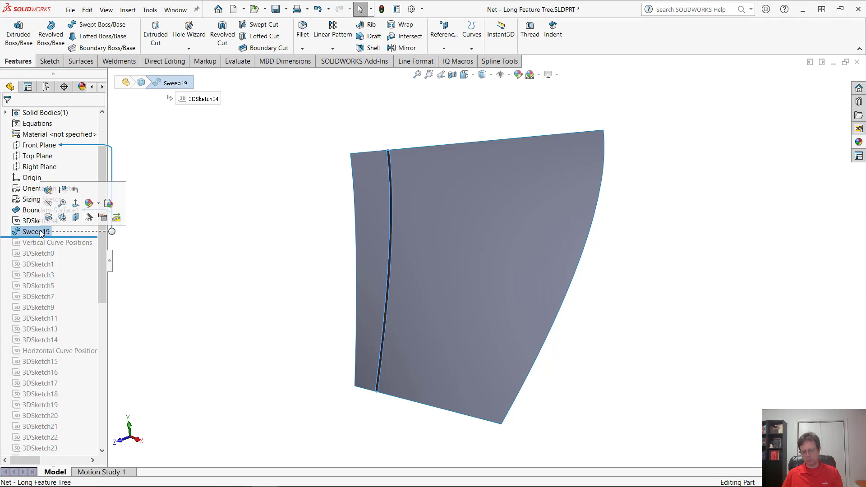
key("Delete")
left_click(385, 245)
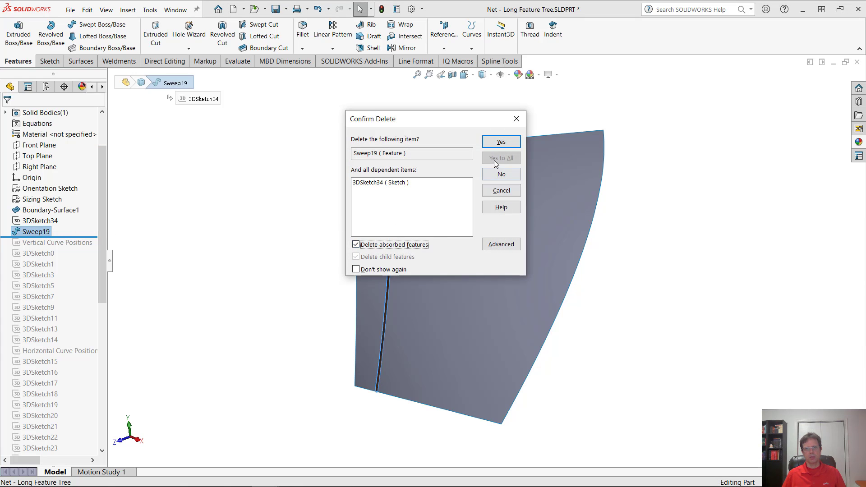
left_click(501, 142)
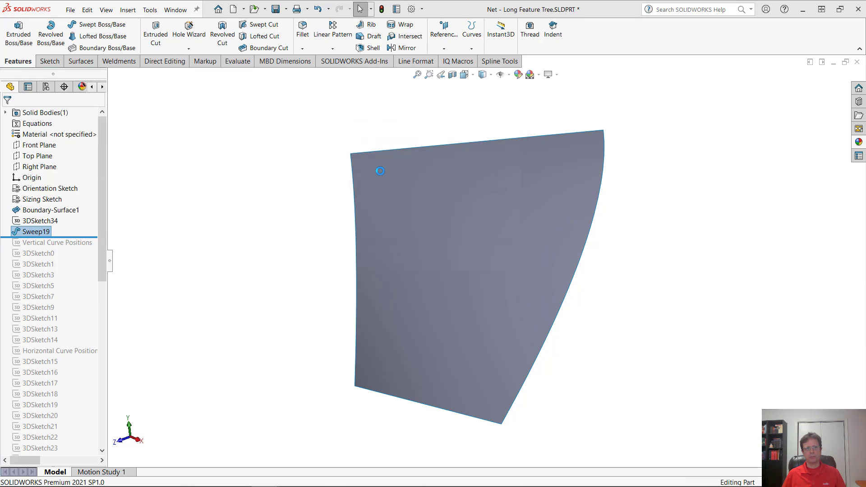
Try extracting a 10 by 10 mesh of face curves from the boundary surface as separate 3D sketches, and undo it.
left_click(417, 186)
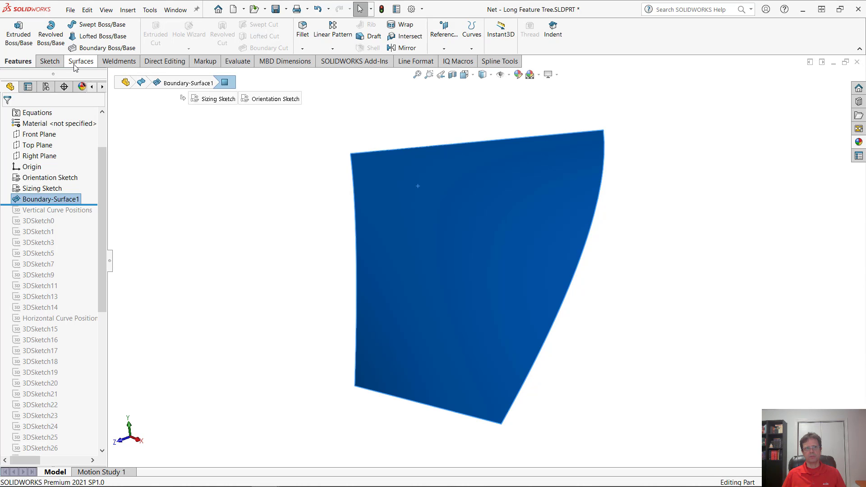
left_click(77, 63)
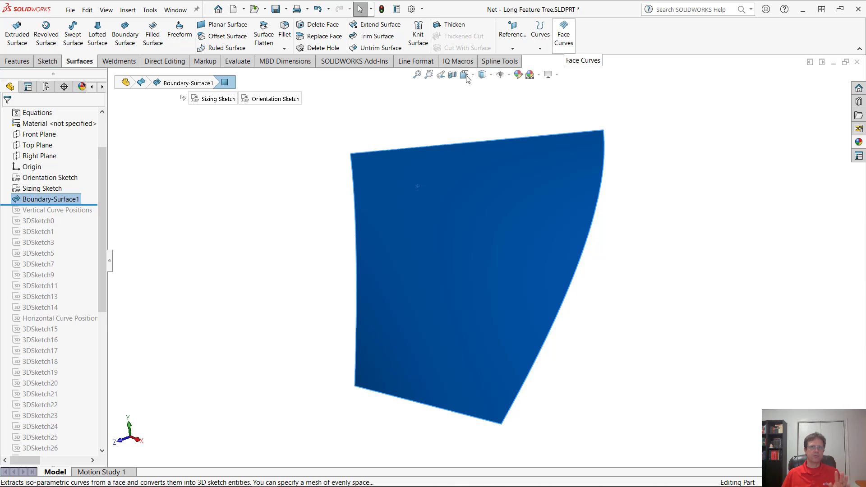
left_click(564, 42)
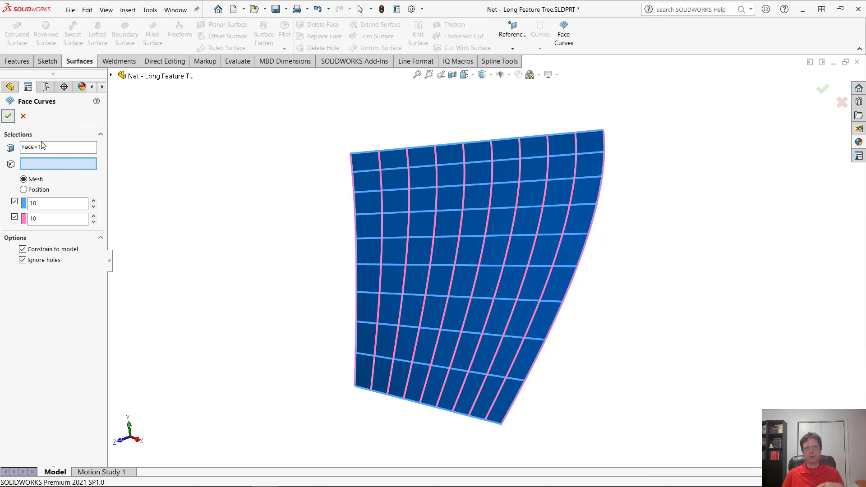
key("Return")
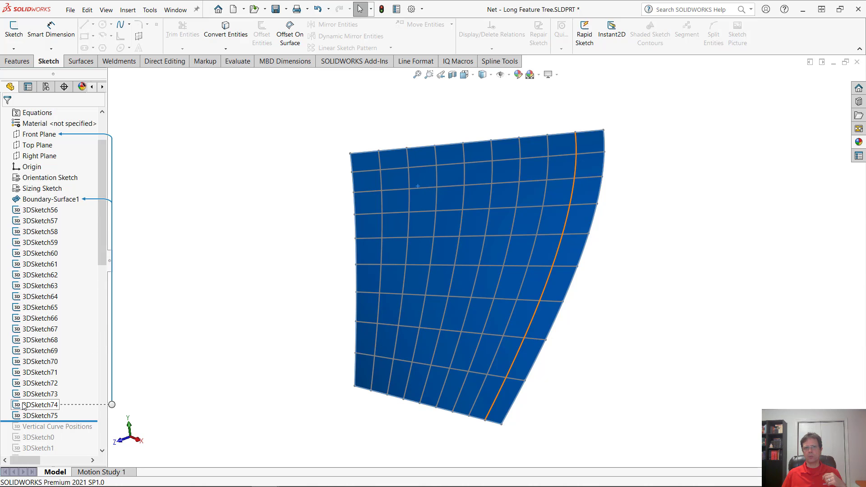
left_click(318, 10)
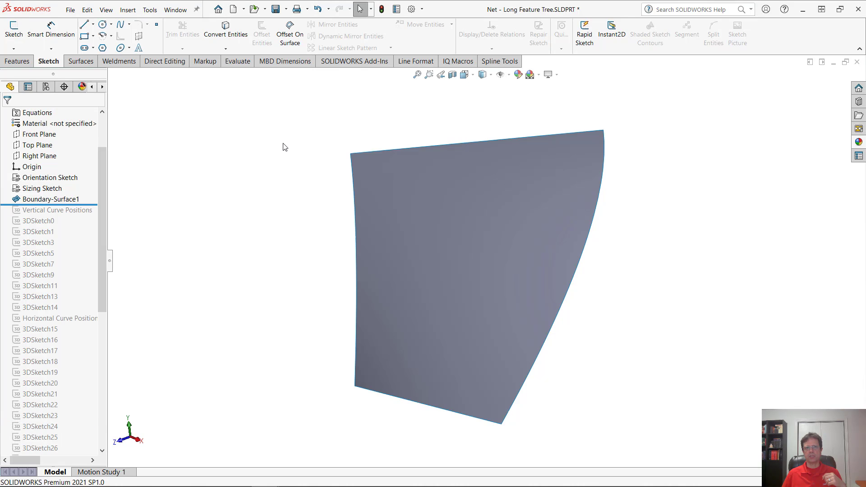
Create a new 3D sketch containing a 10 by 10 mesh of face curves from the boundary surface, and finish the sketch.
left_click(14, 48)
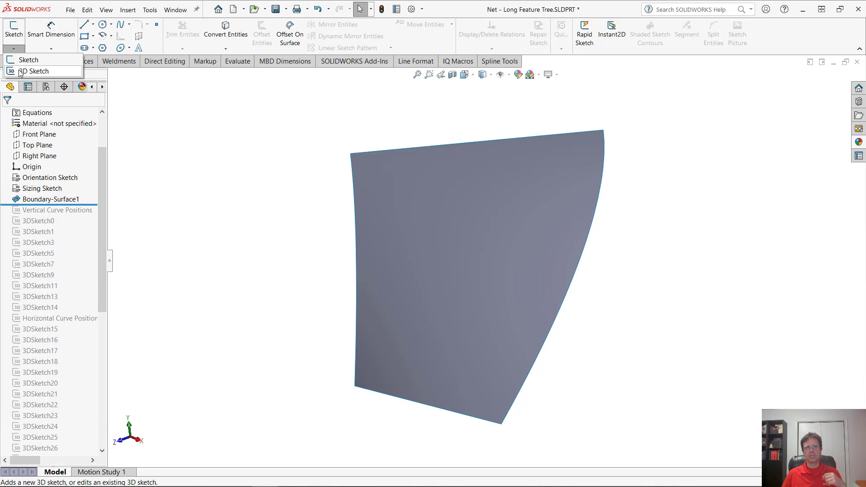
left_click(19, 71)
left_click(426, 210)
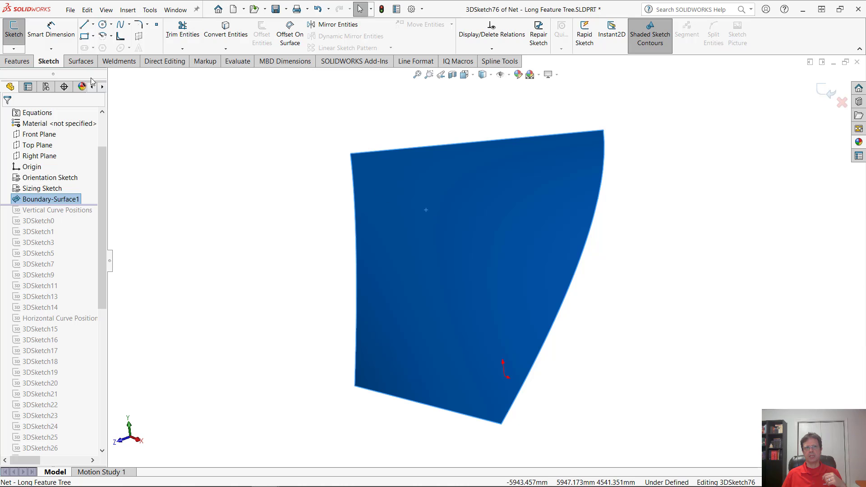
left_click(79, 60)
left_click(564, 34)
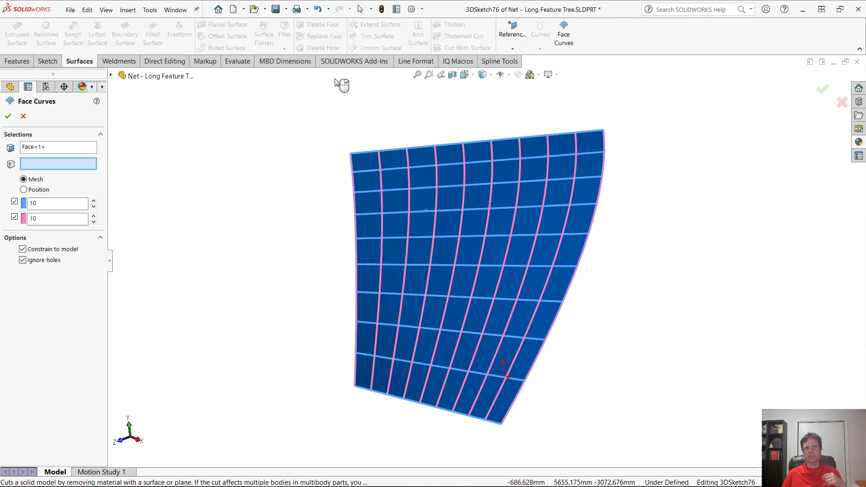
left_click(8, 116)
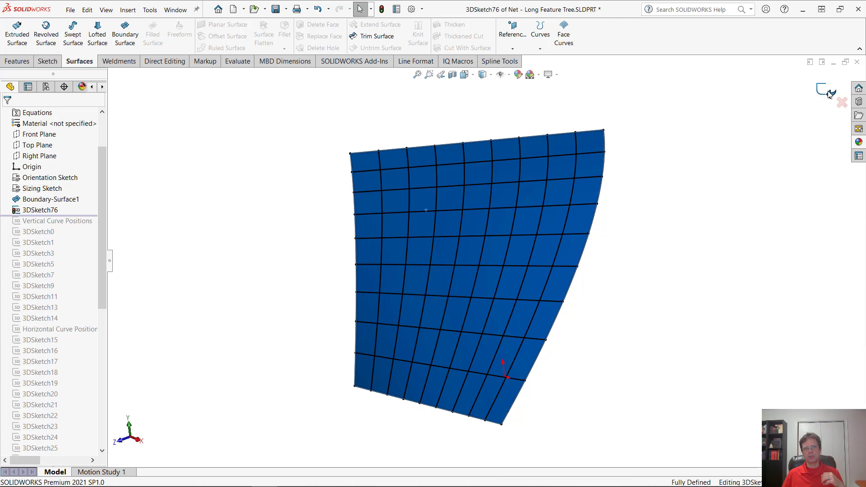
left_click(193, 217)
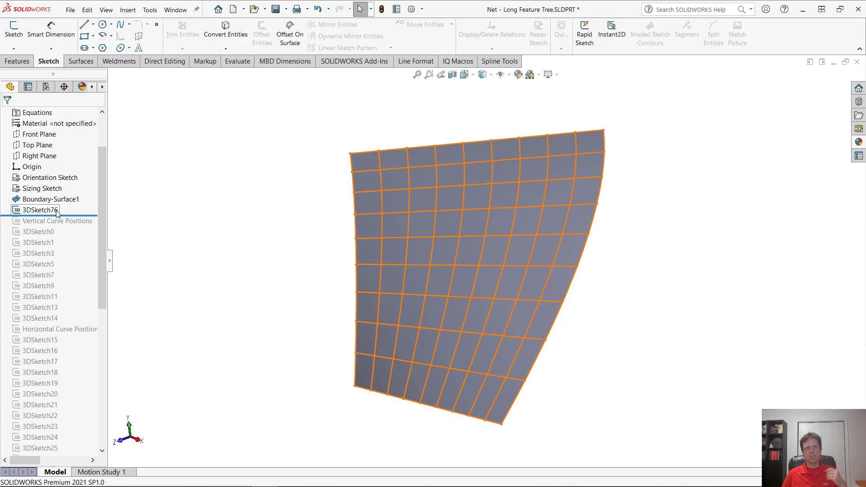
Set the face curve mesh sketch's colour to orange and hide the boundary surface.
right_click(50, 213)
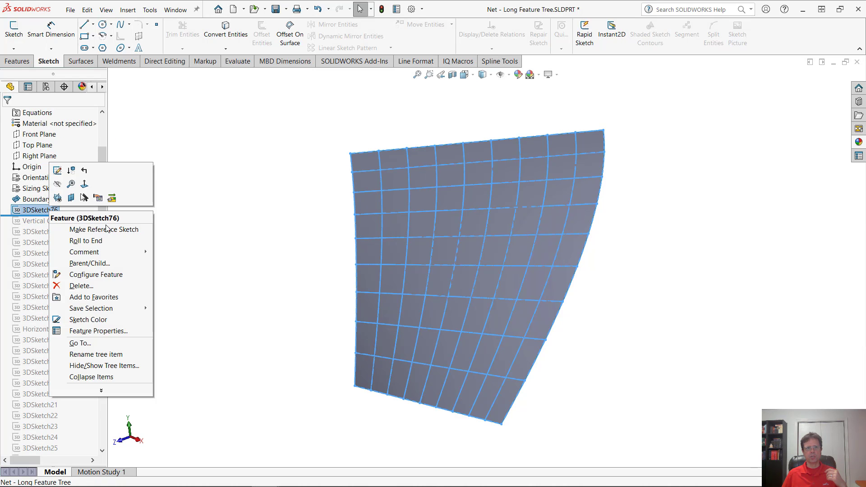
left_click(116, 323)
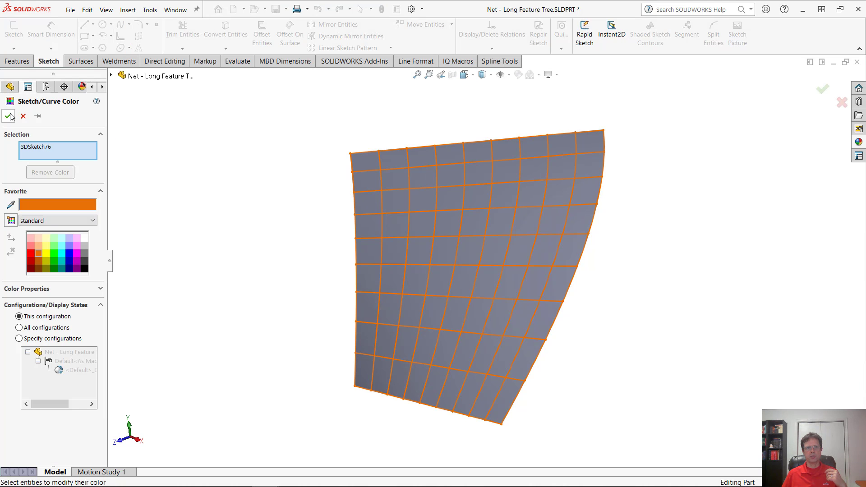
left_click(9, 116)
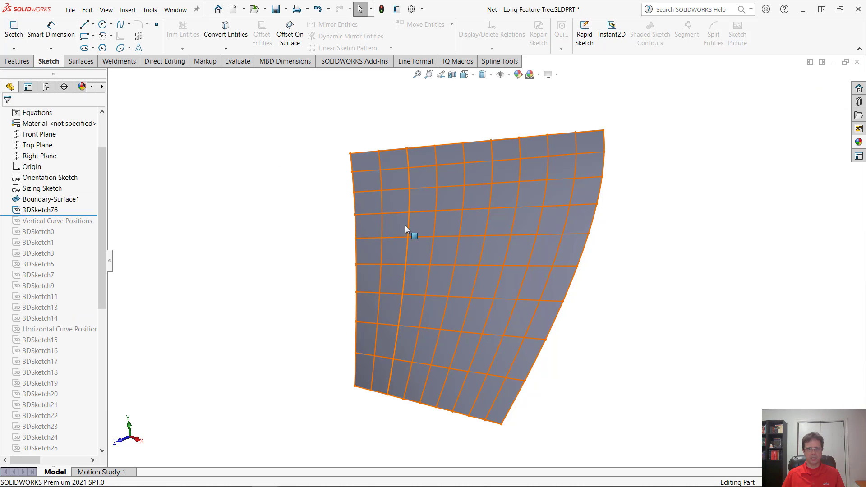
key("Tab")
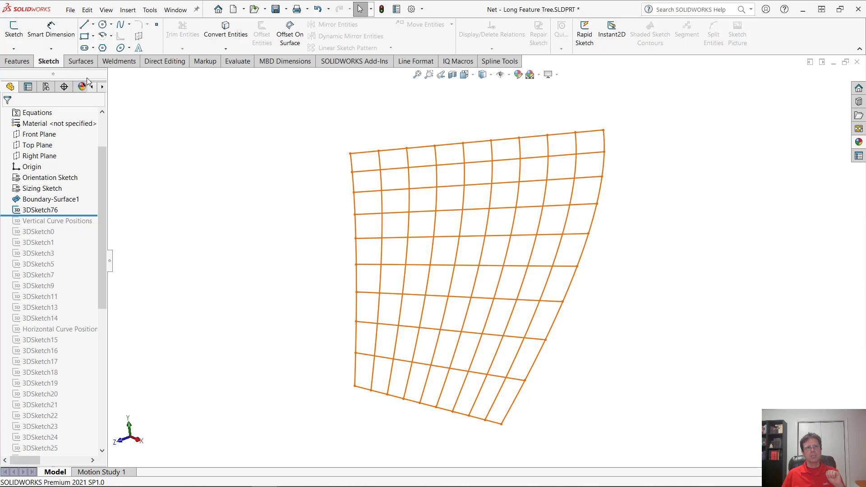
Sweep a 50 mm circular profile along the third vertical curve of the face curve mesh sketch.
left_click(30, 61)
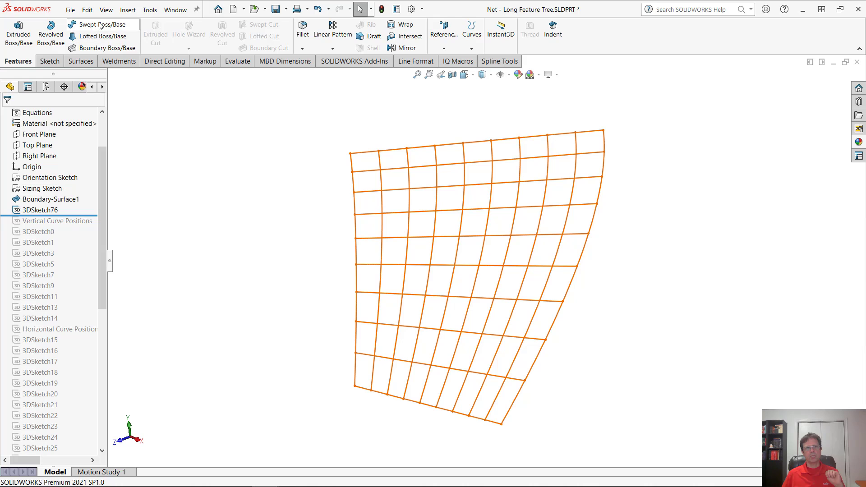
left_click(119, 28)
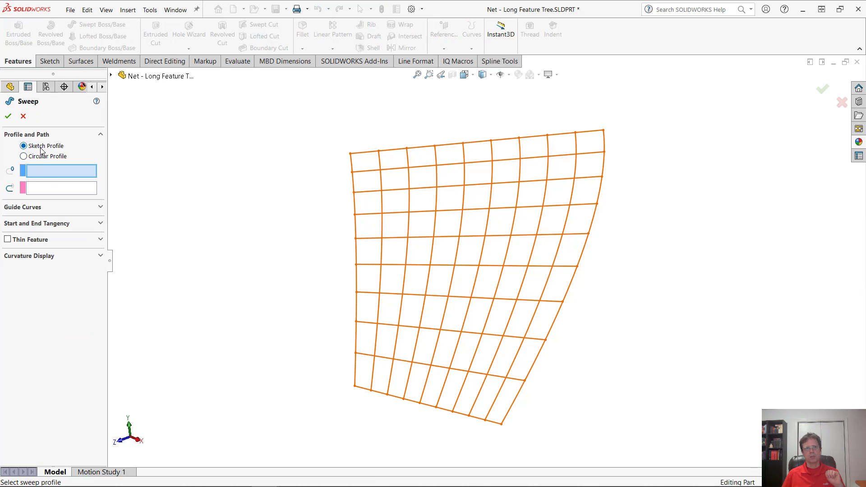
left_click(24, 156)
double_click(60, 184)
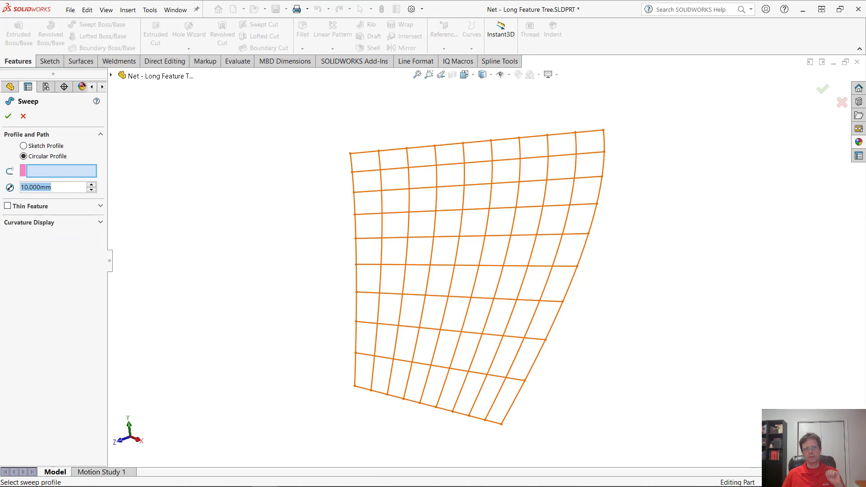
type("50")
key("Return")
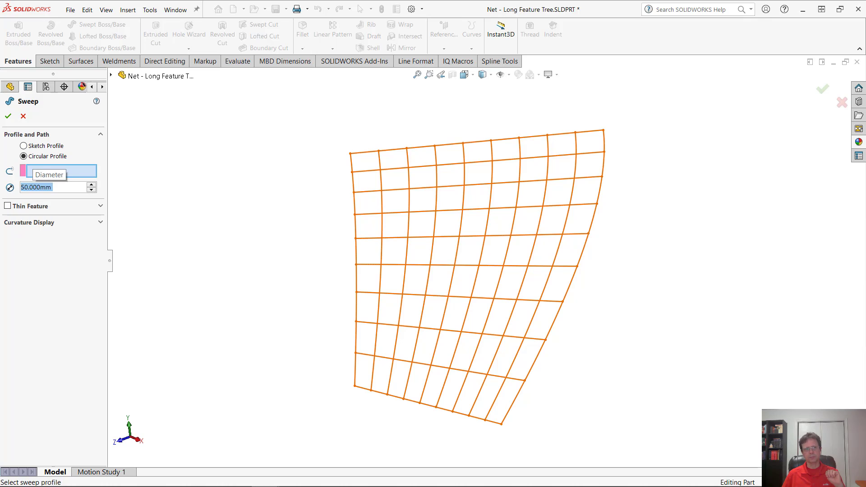
left_click(410, 222)
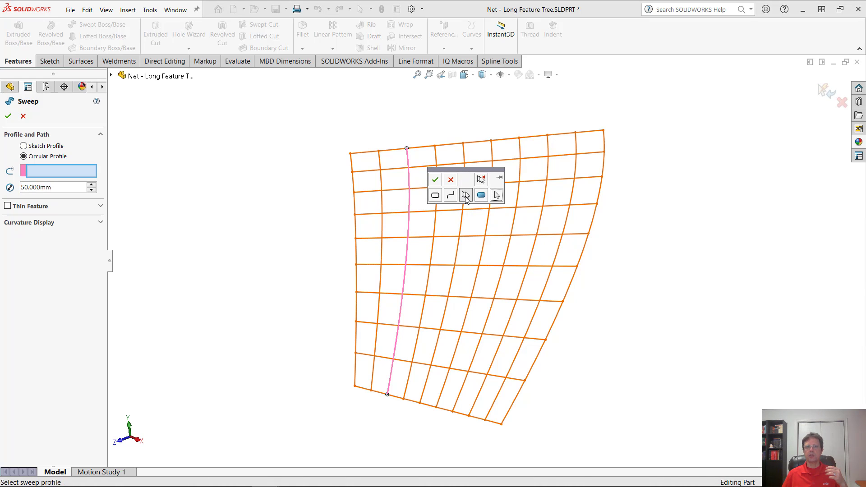
left_click(436, 179)
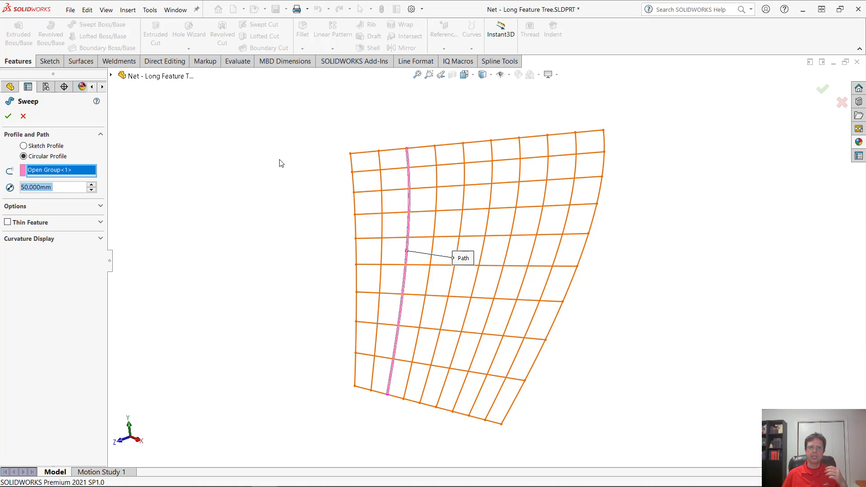
left_click(8, 117)
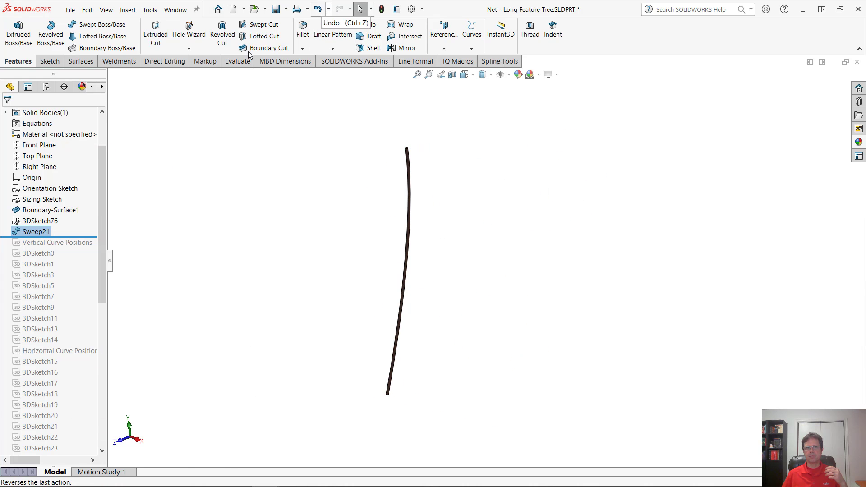
Reopen the swept rope's definition to examine its path selection, and leave it without changes.
right_click(41, 232)
left_click(51, 191)
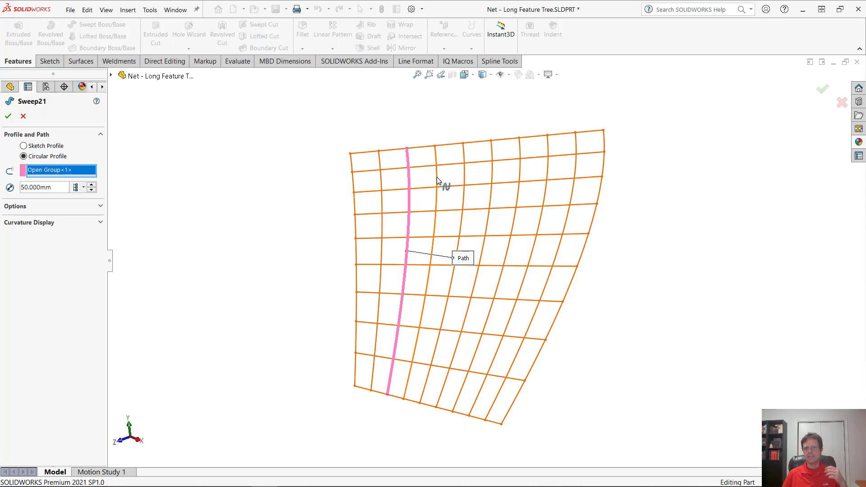
key("Tab")
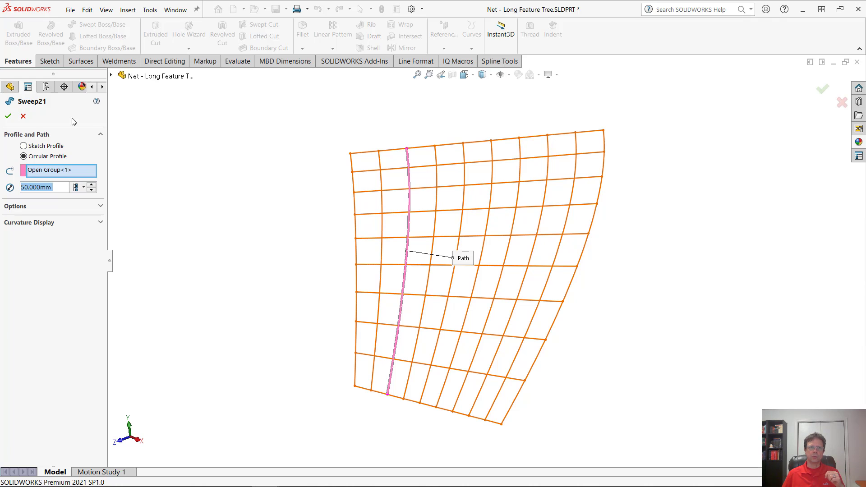
left_click(23, 116)
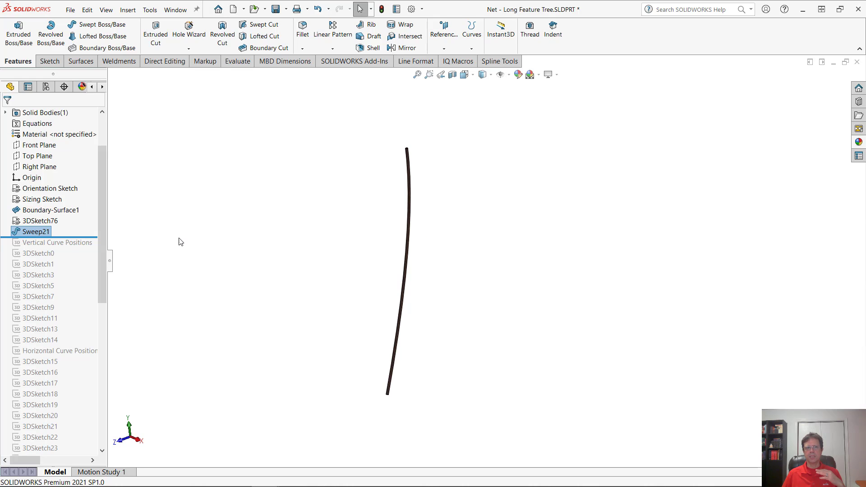
Delete the swept rope and the face curve mesh sketch.
mouse_move(46, 233)
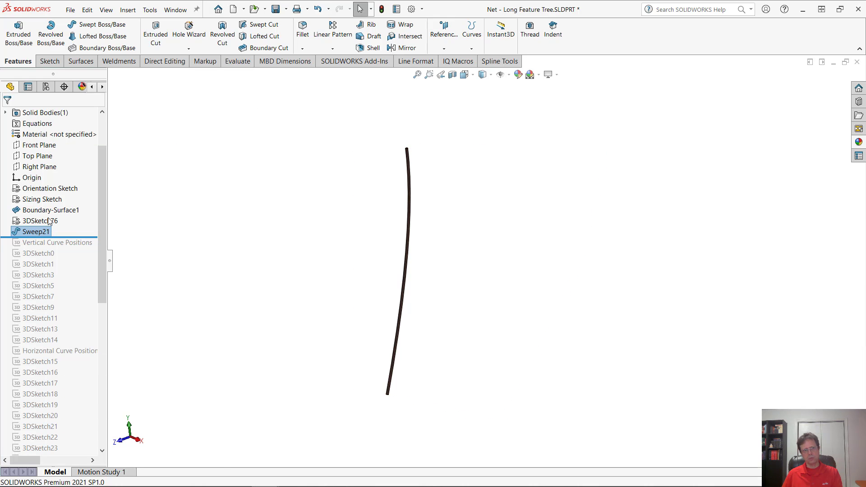
left_click(49, 222)
left_click(36, 232)
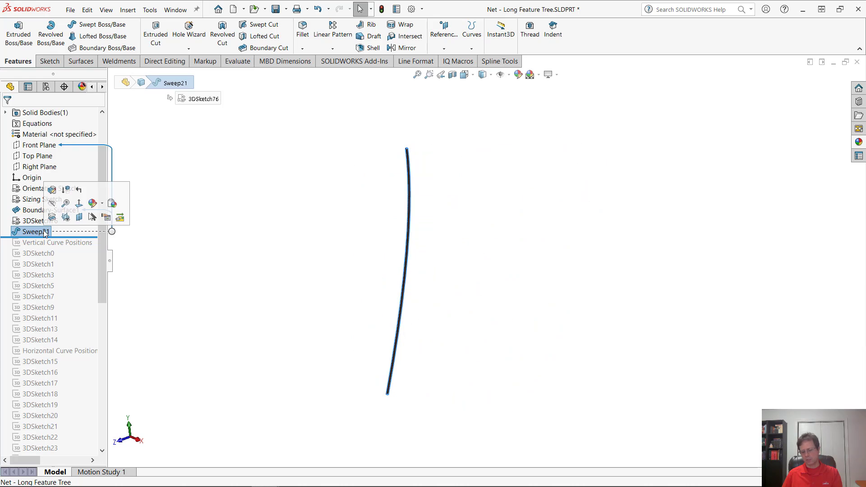
key("Delete")
left_click(485, 142)
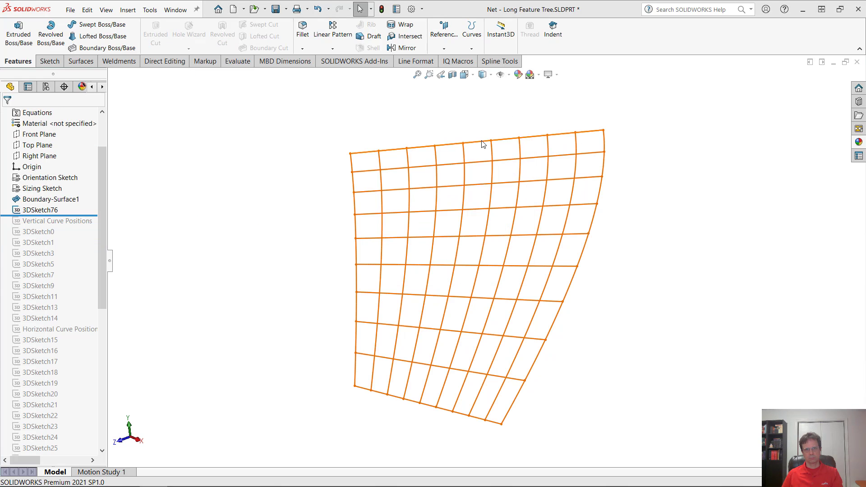
left_click(481, 143)
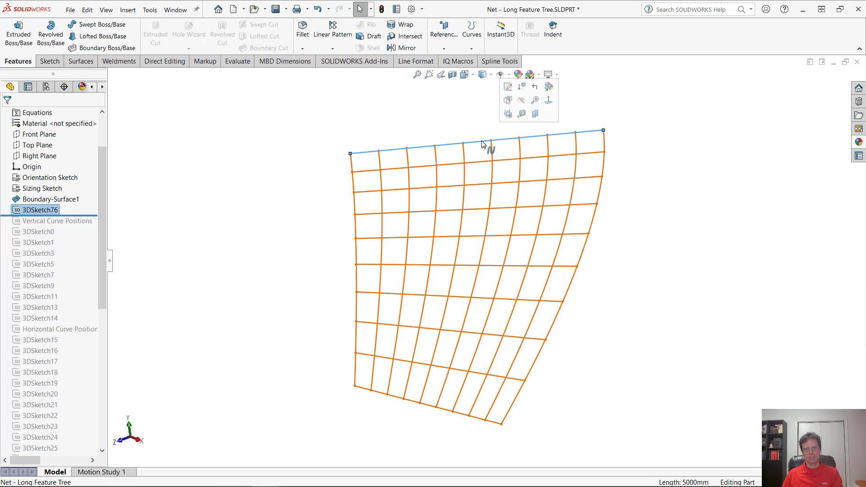
key("Delete")
left_click(488, 144)
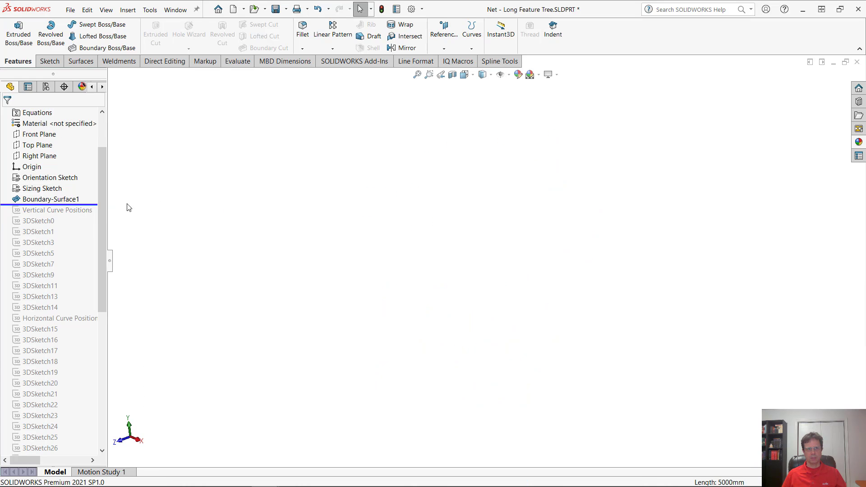
Show the boundary surface and roll the feature tree forward to include the Vertical Curve Positions sketch and 3DSketch0.
left_click_drag(90, 204, 91, 204)
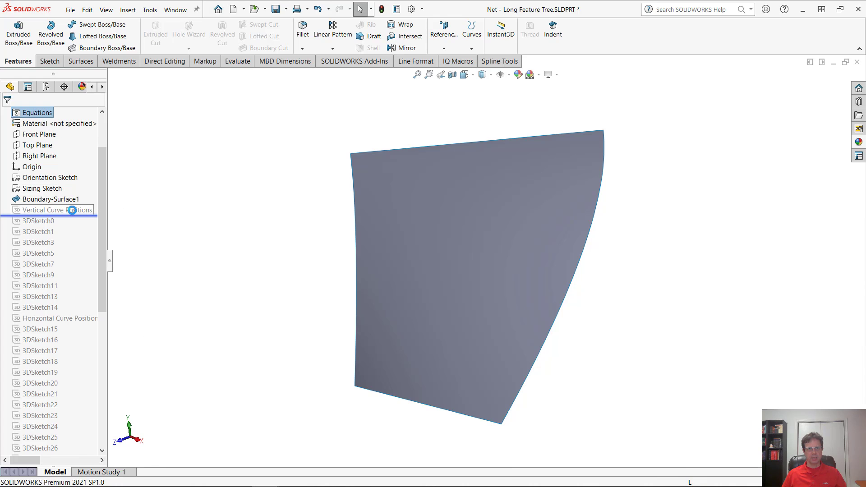
left_click(72, 211)
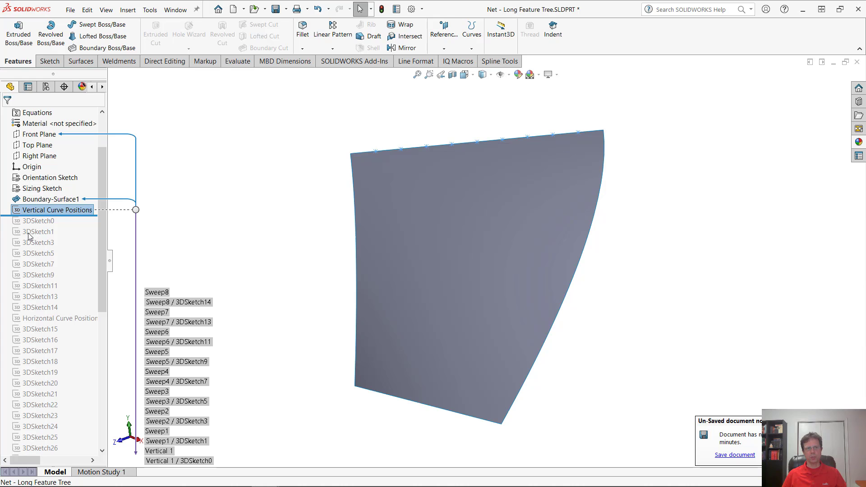
left_click(72, 220)
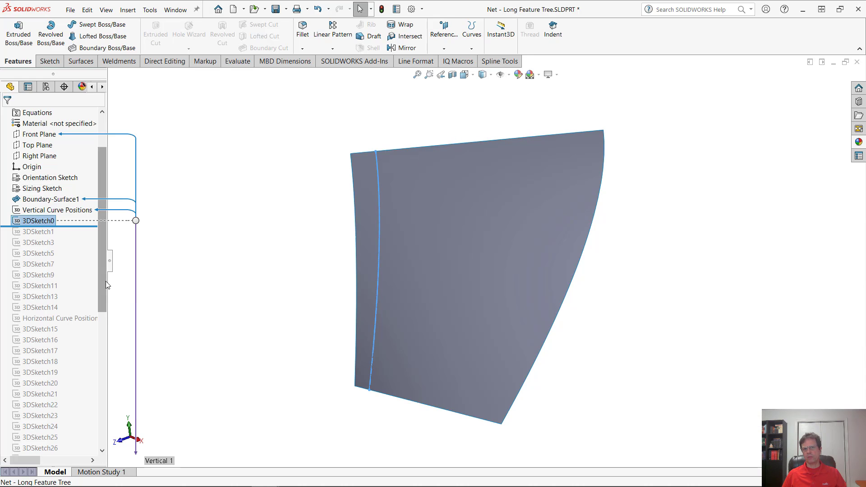
Examine the relations of the face curve in 3DSketch0 and the spacing dimensions of the Vertical Curve Positions sketch.
right_click(41, 223)
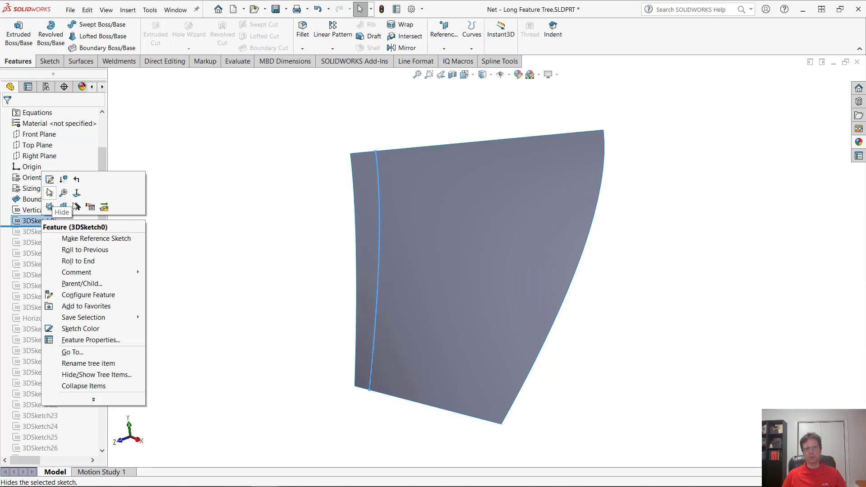
left_click(95, 187)
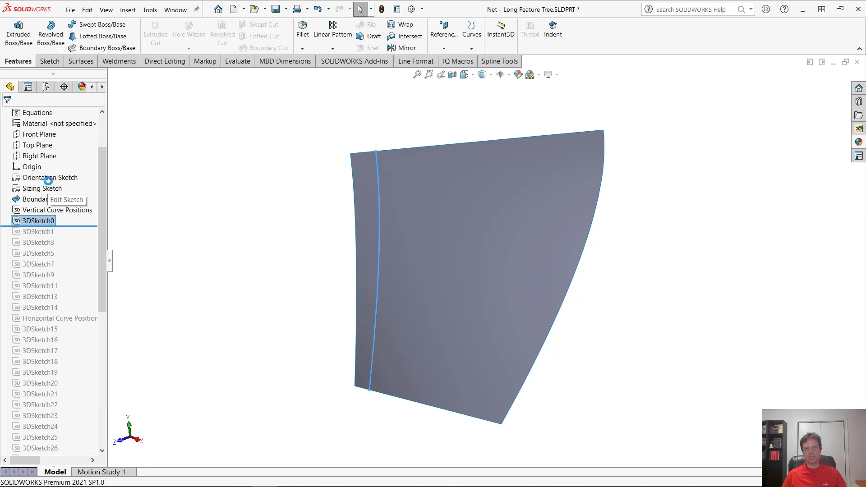
left_click(380, 191)
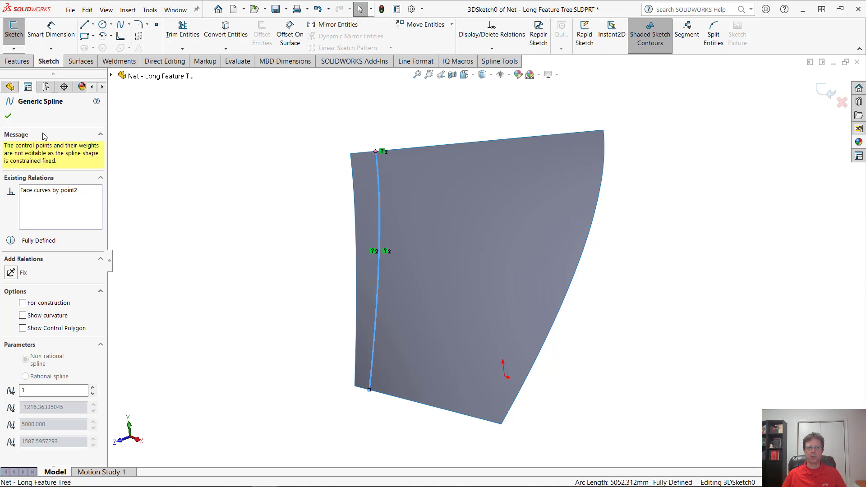
left_click(8, 117)
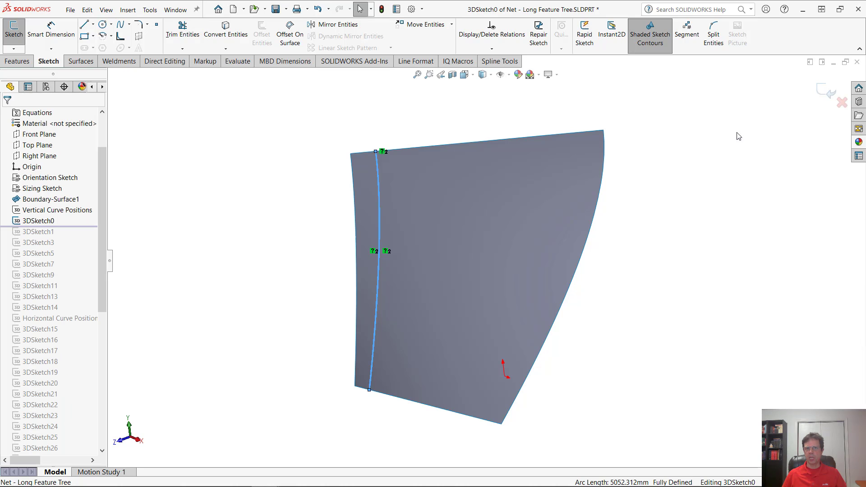
left_click(827, 90)
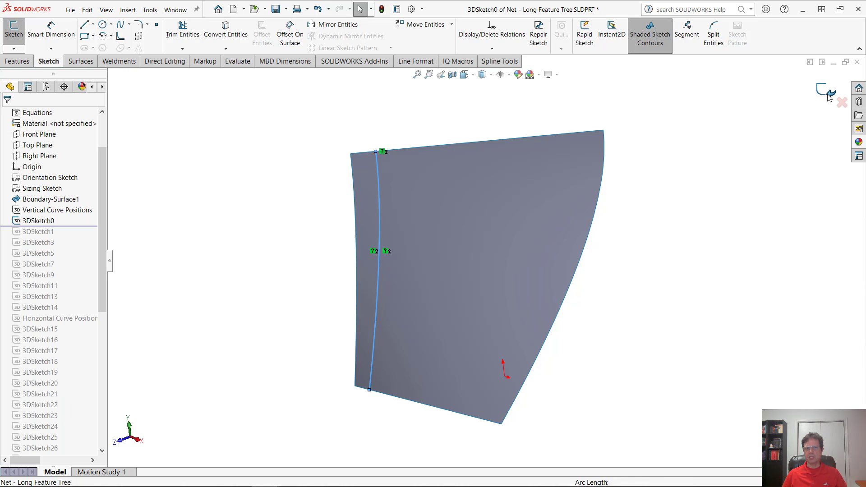
left_click(58, 214)
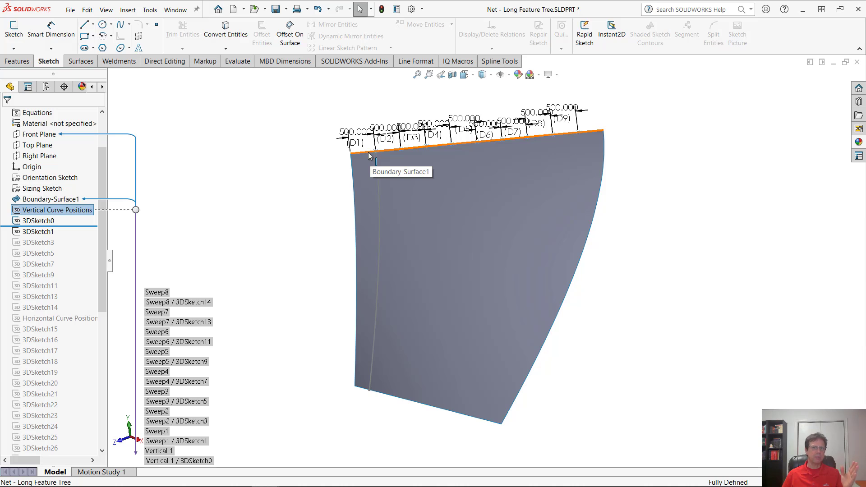
left_click(665, 131)
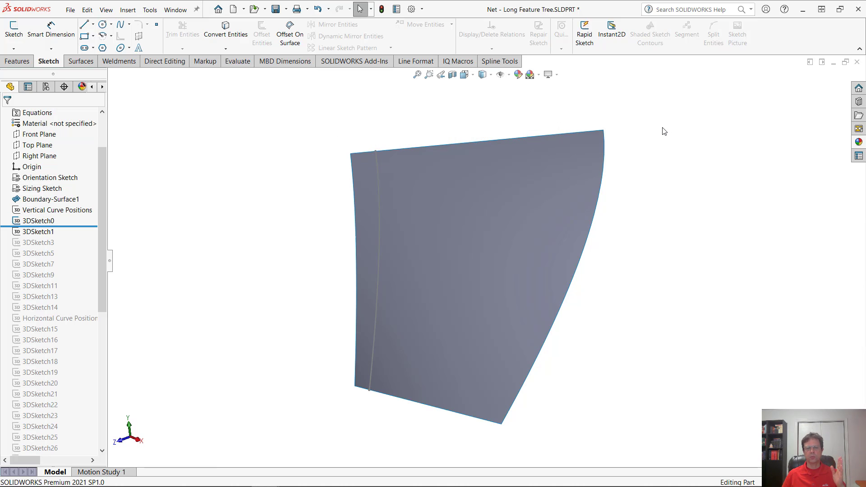
Roll the feature tree forward to include 3DSketch14 and show the vertical curve sketches 3DSketch1 through 3DSketch14.
left_click_drag(89, 227, 87, 312)
left_click(43, 307)
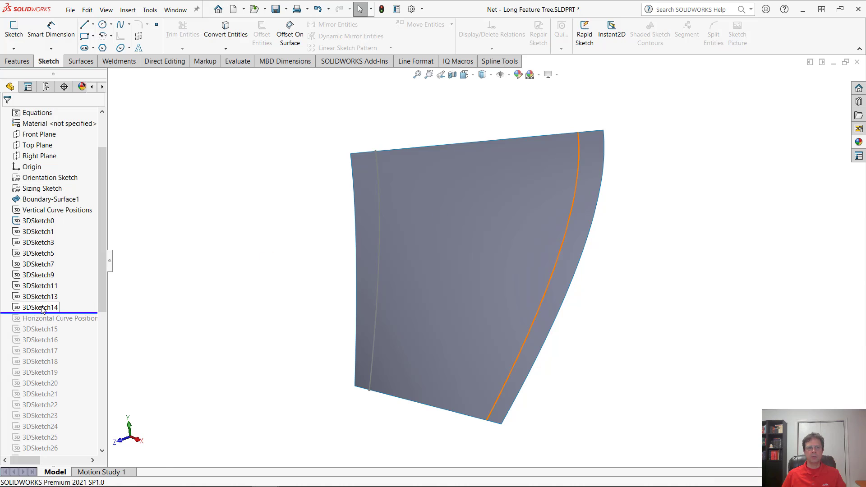
right_click(45, 235)
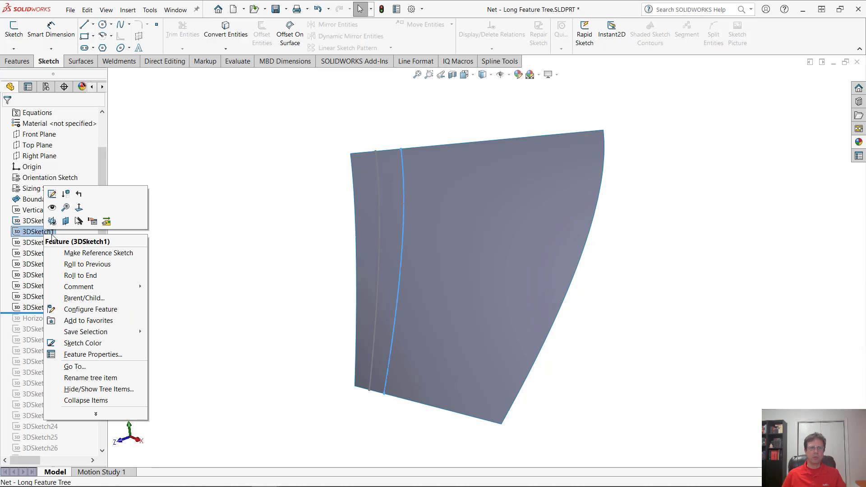
left_click(28, 309, "shift")
right_click(28, 310)
left_click(34, 279)
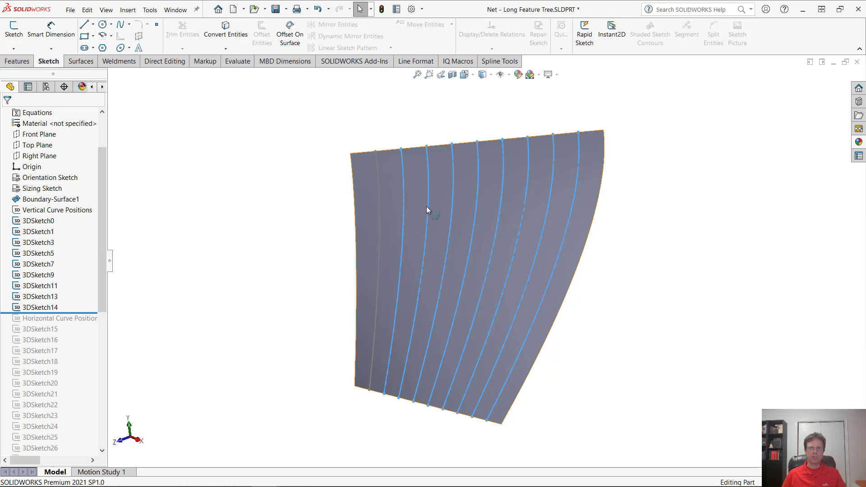
key("Escape")
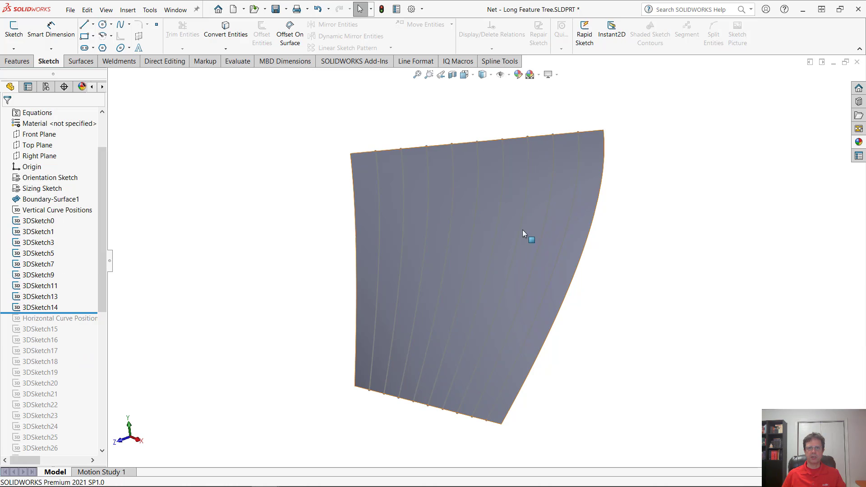
Set the sketch colour of the vertical curve sketches 3DSketch0 through 3DSketch14 to orange.
left_click(49, 308)
left_click(36, 222, "shift")
right_click(35, 222)
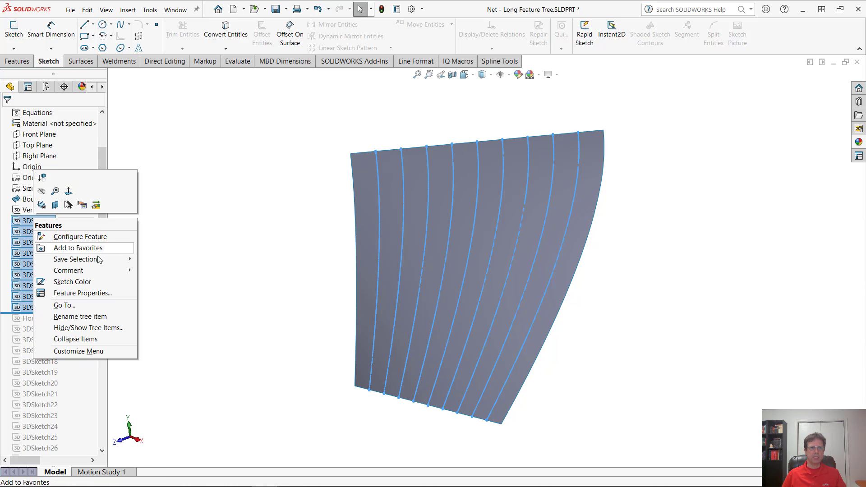
left_click(59, 282)
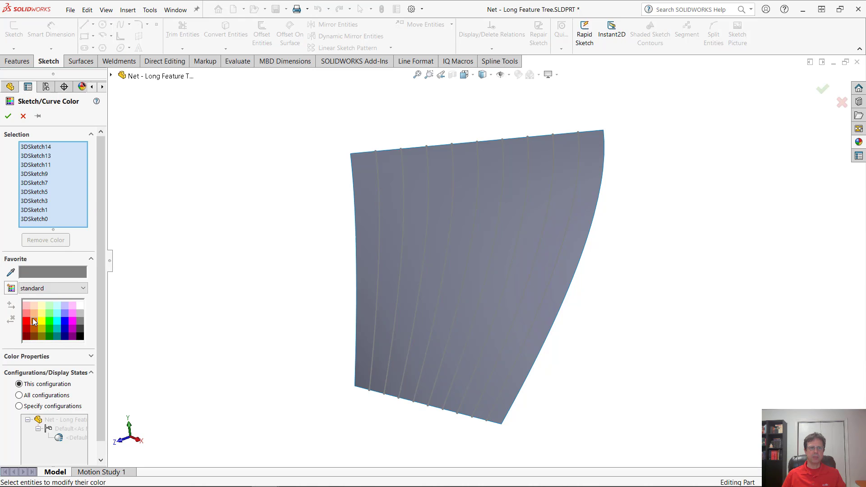
left_click(8, 117)
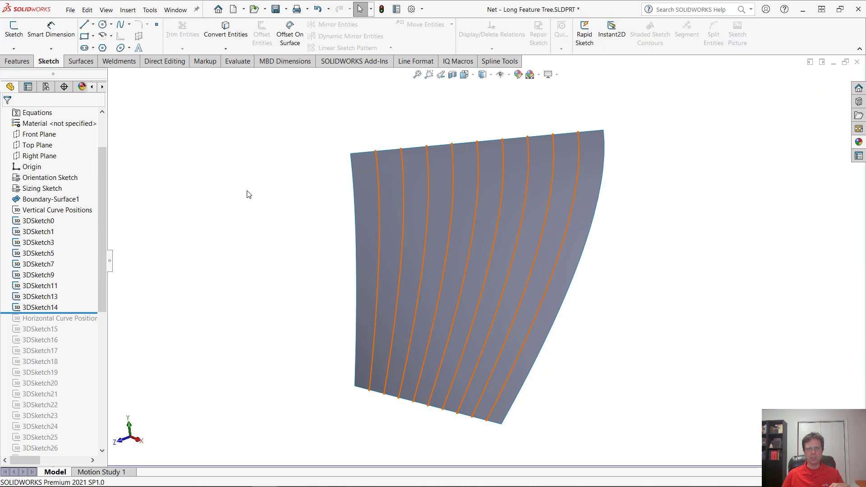
Roll the feature tree forward to include the Horizontal Curve Positions sketch and the horizontal curve sketches 3DSketch15 through 3DSketch32.
left_click_drag(85, 312, 84, 323)
left_click(79, 319)
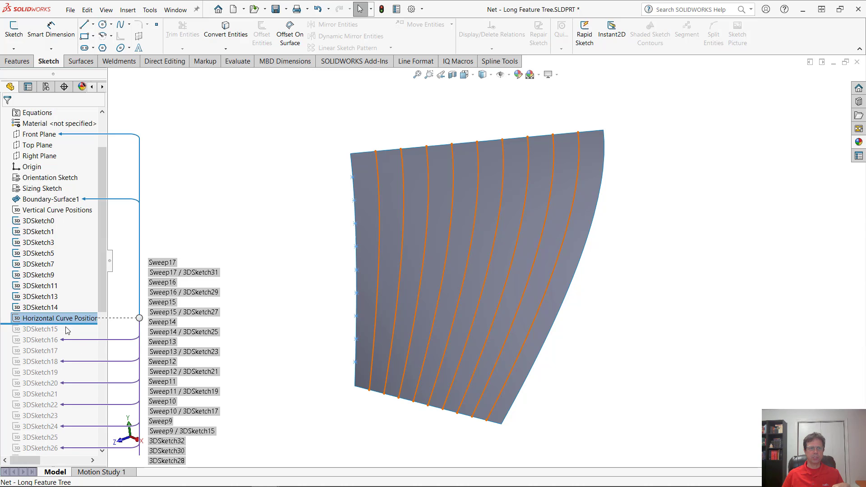
left_click_drag(72, 325, 72, 347)
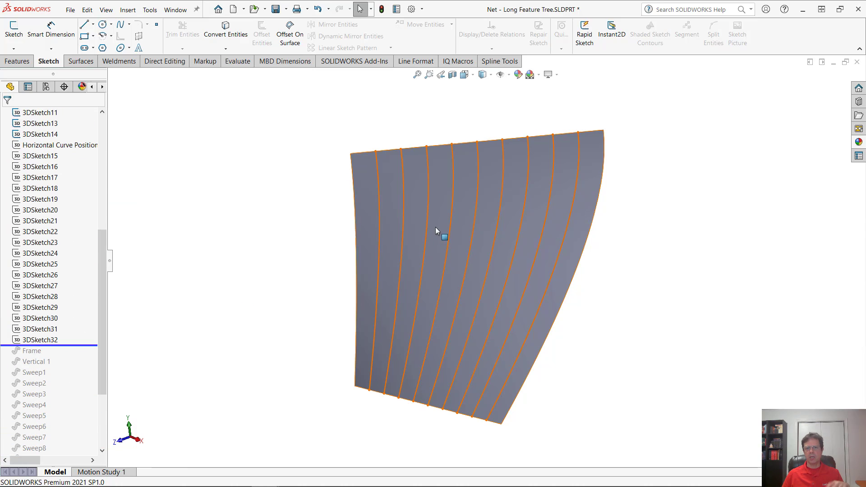
Set the sketch colour of the horizontal curve sketches 3DSketch15 through 3DSketch32 to magenta.
left_click(50, 339)
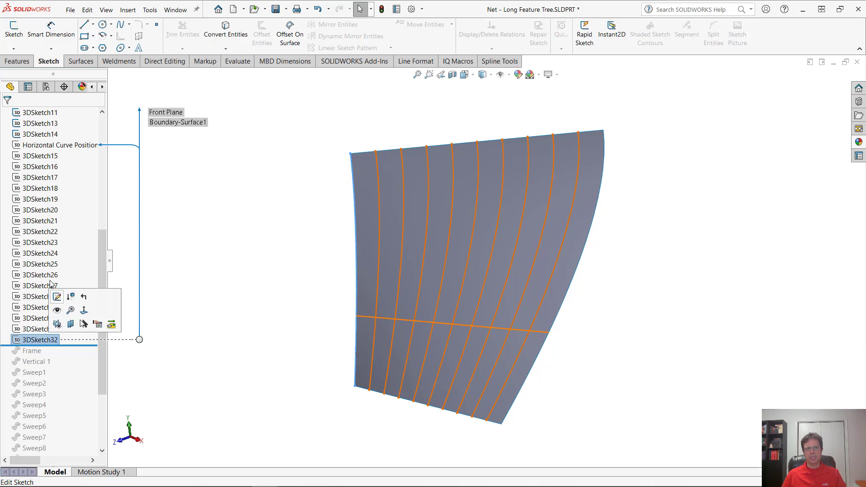
left_click(44, 156, "shift")
right_click(44, 156)
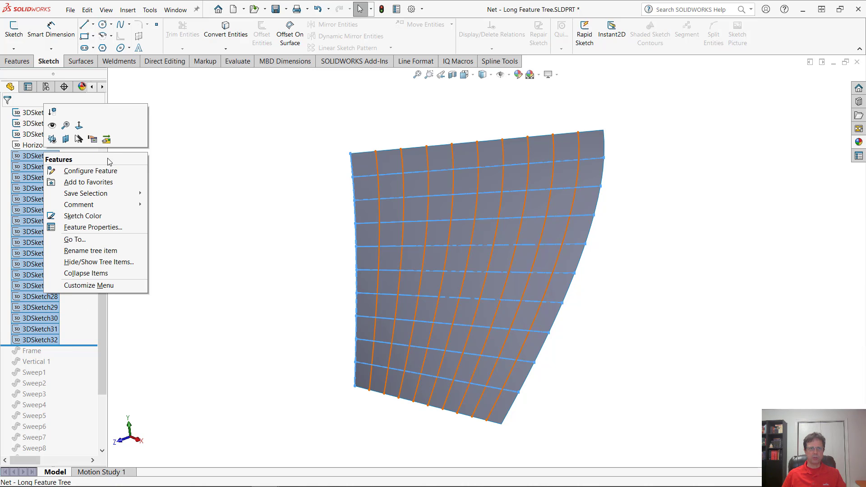
left_click(106, 216)
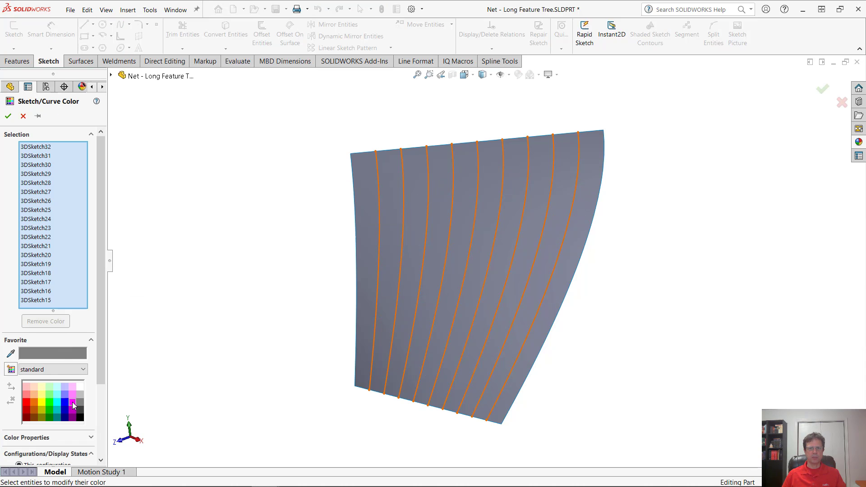
left_click(73, 402)
left_click(8, 116)
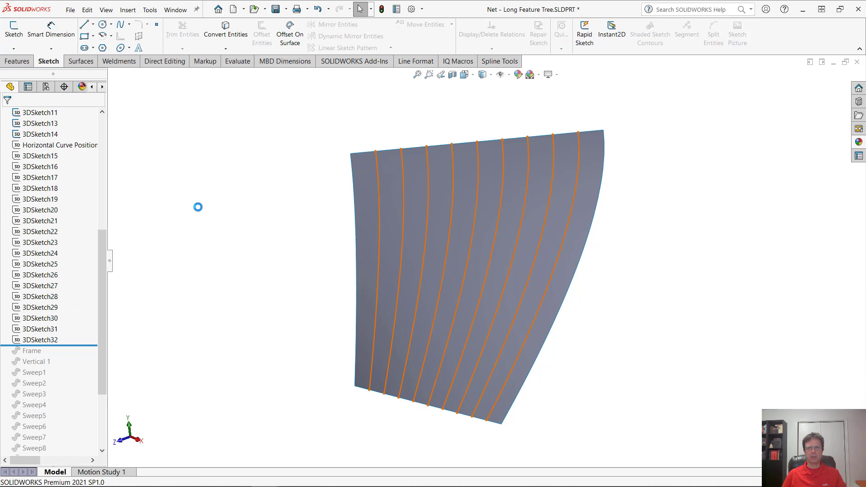
Show the horizontal curve sketches 3DSketch15 through 3DSketch32 on the boundary surface.
left_click(25, 341)
left_click(34, 156, "shift")
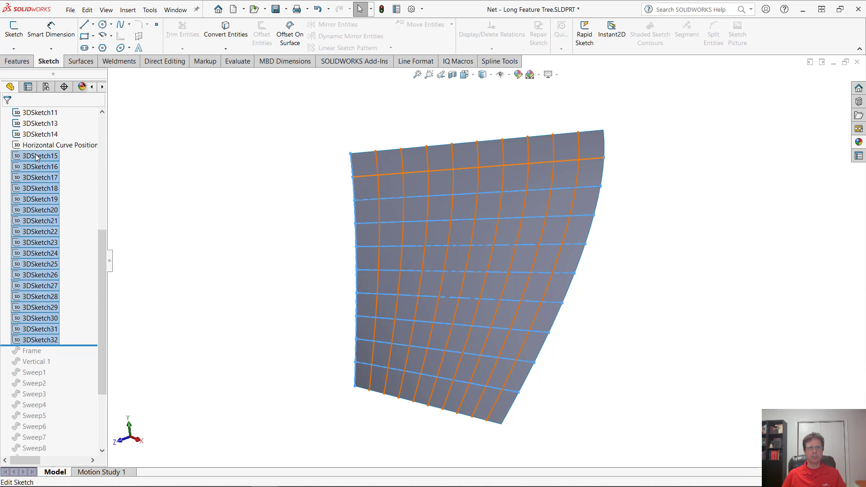
right_click(36, 155)
left_click(44, 129)
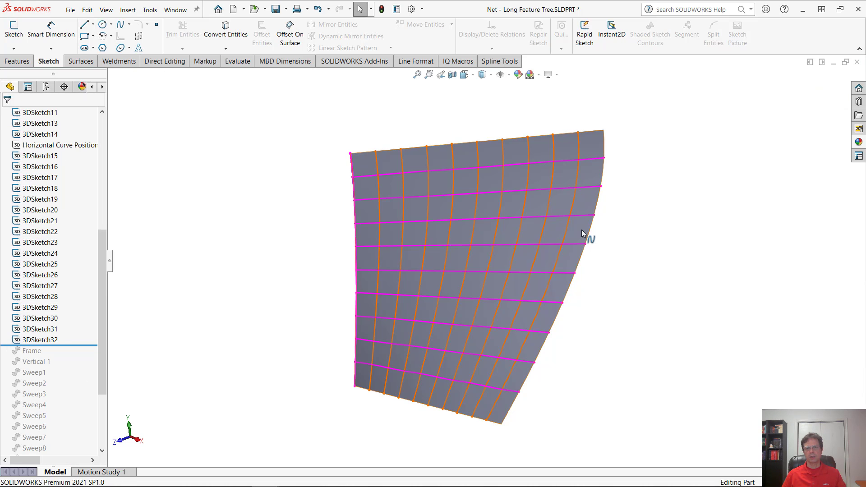
Roll the feature tree forward to include the Frame sweep and examine its path and circular profile settings.
left_click(71, 348)
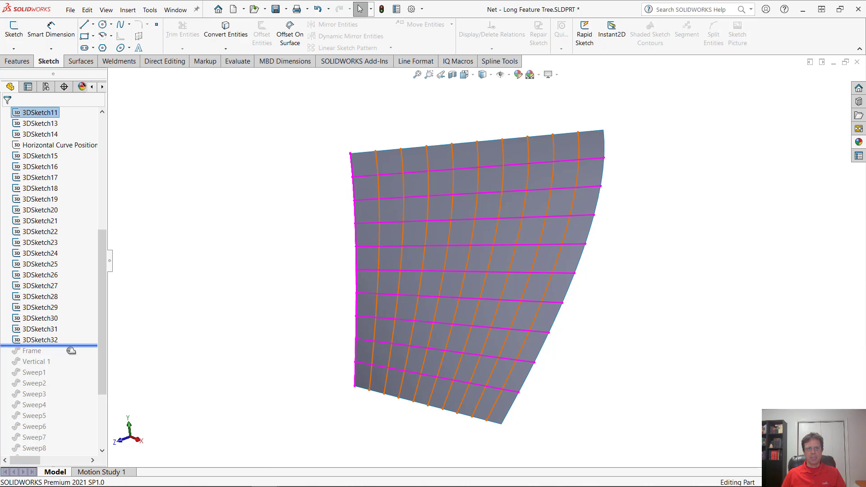
left_click_drag(70, 351, 64, 356)
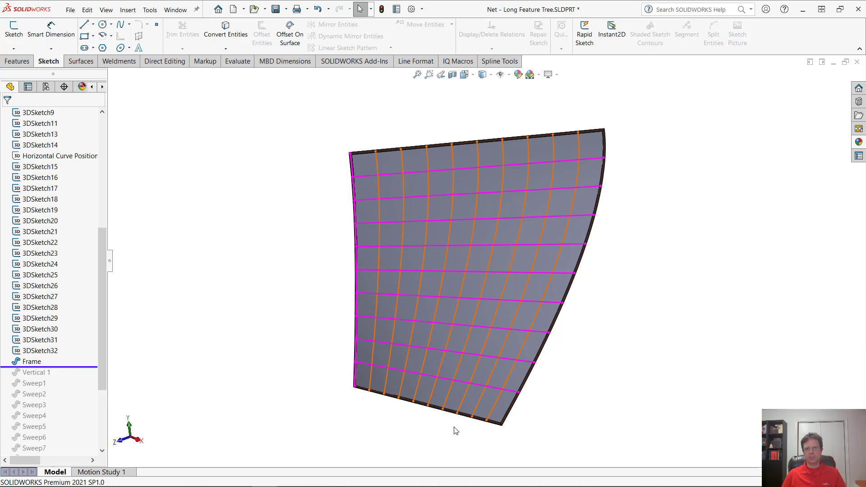
right_click(32, 362)
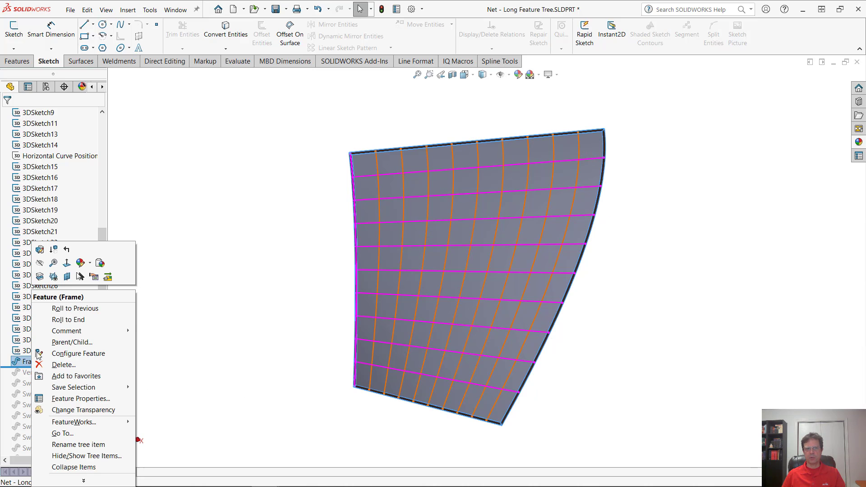
left_click(48, 248)
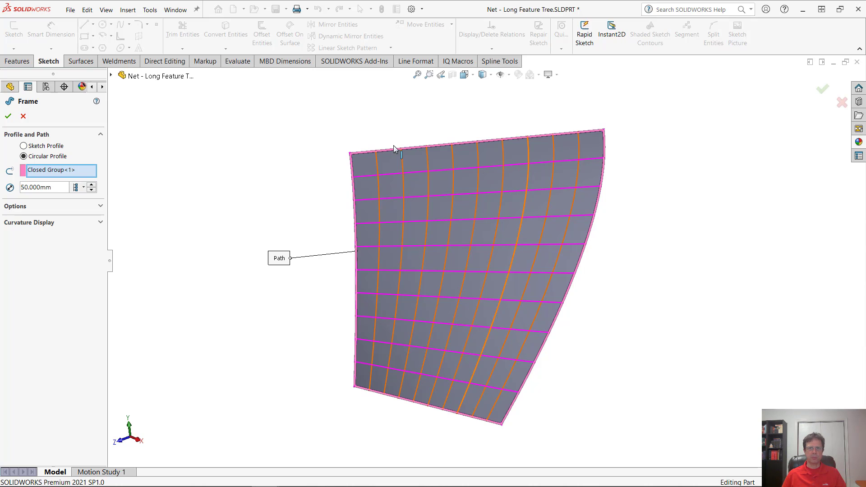
left_click(24, 116)
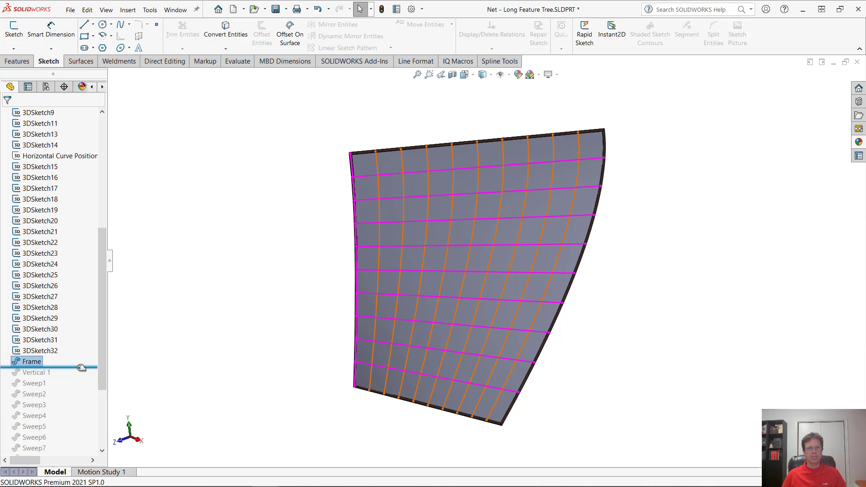
Roll the feature tree forward through the rope sweeps Vertical 1 to Sweep17 and the Body-Delete/Keep 1 feature.
left_click_drag(79, 368, 69, 440)
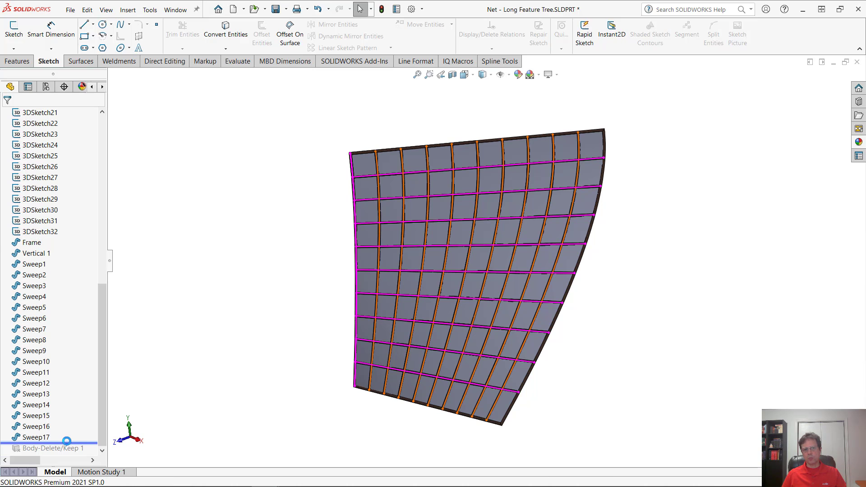
left_click_drag(67, 441, 72, 454)
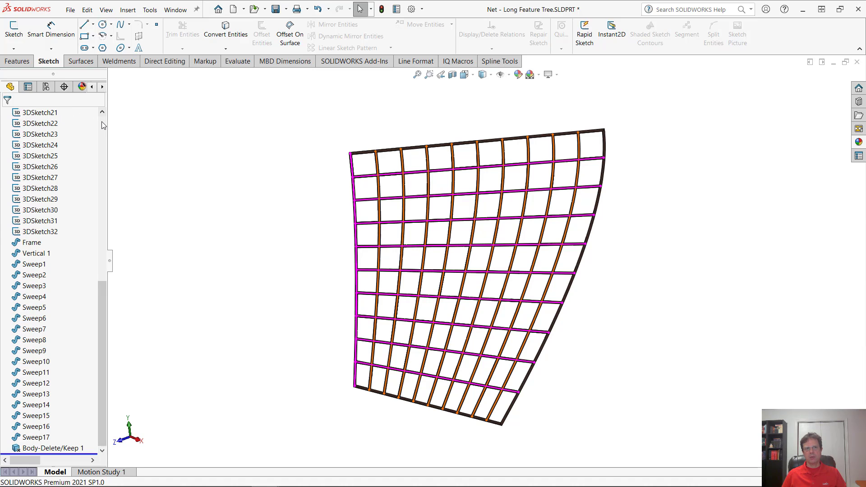
scroll(103, 125, "up", 11)
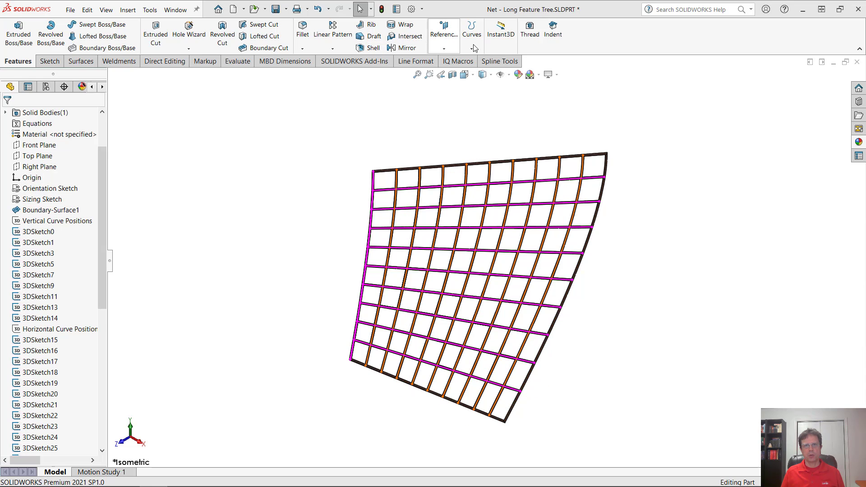
Turn on Instant3D and stretch the net's upper edge in the Orientation Sketch to about 7928 mm.
left_click(508, 36)
left_click(47, 189)
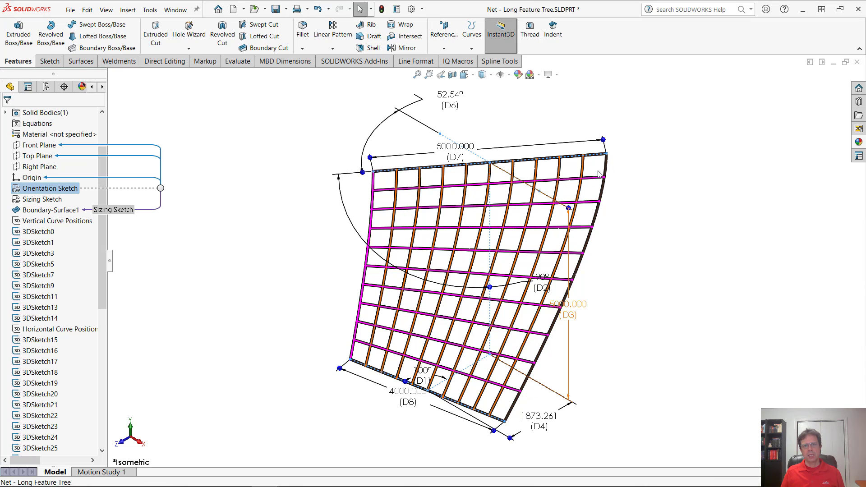
left_click_drag(603, 141, 742, 138)
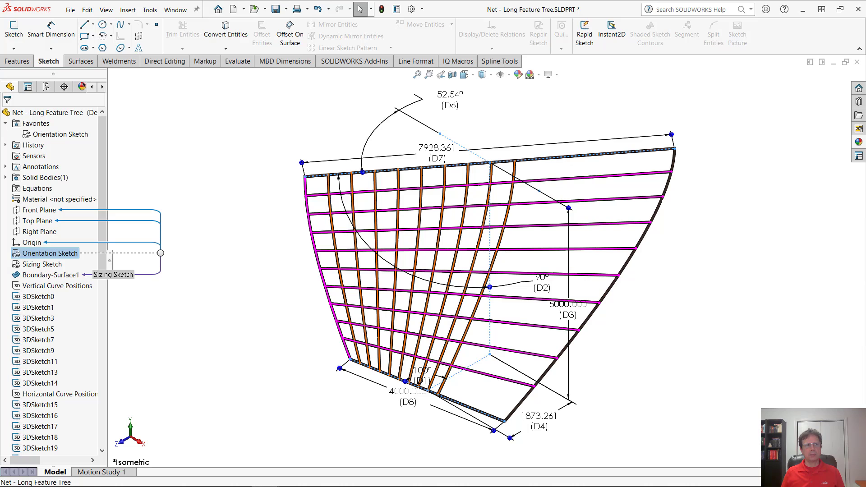
Roll the model back to just after Boundary-Surface1, before the Vertical Curve Positions sketch.
left_click(69, 273)
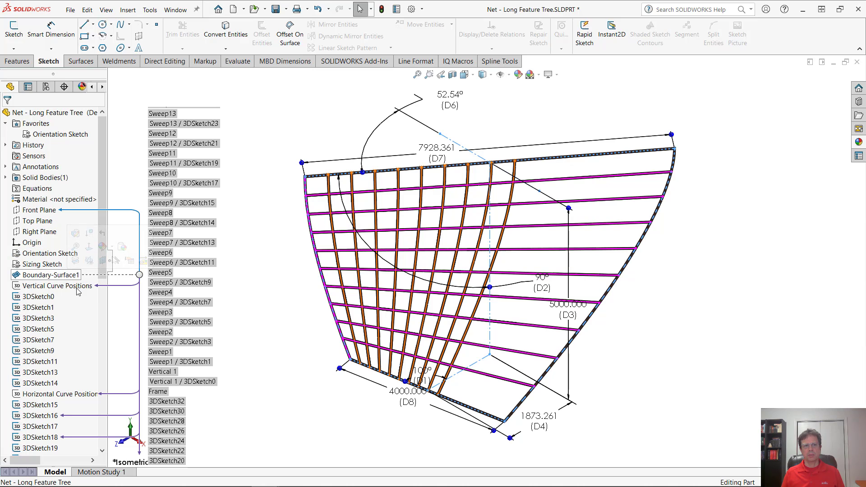
left_click(77, 289)
left_click(112, 248)
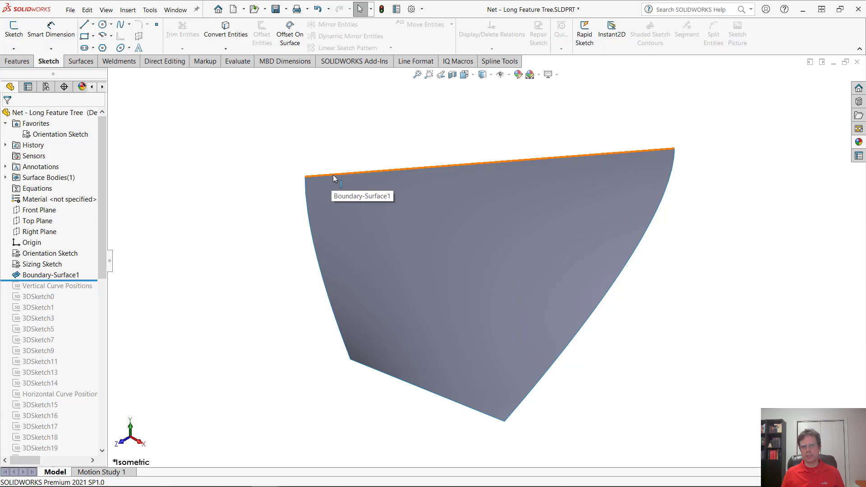
Start a new 3D sketch and place a point on the surface's upper edge near its left corner.
left_click(14, 49)
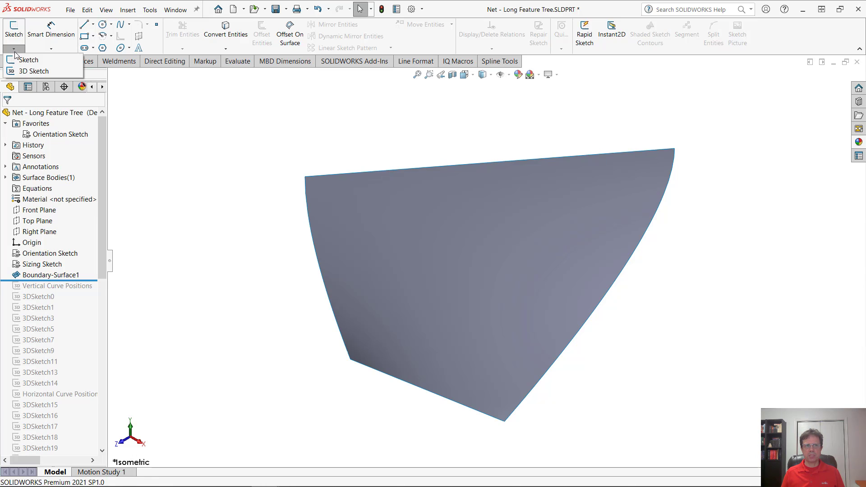
left_click(22, 70)
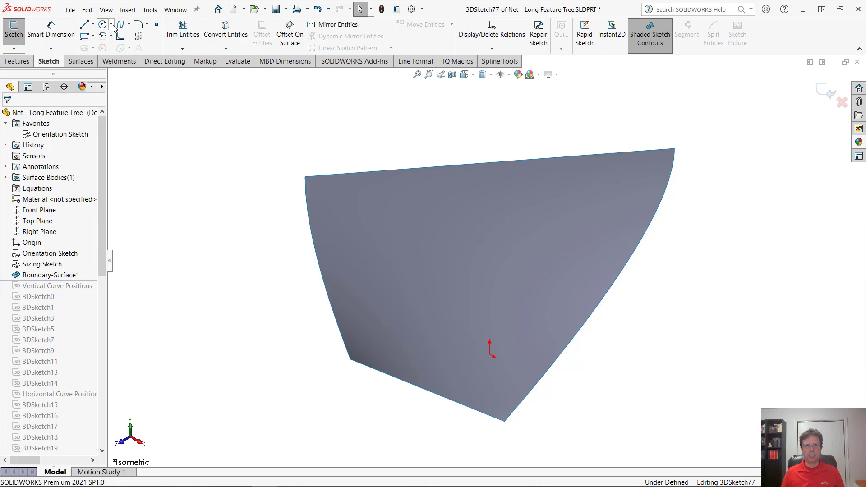
left_click(157, 27)
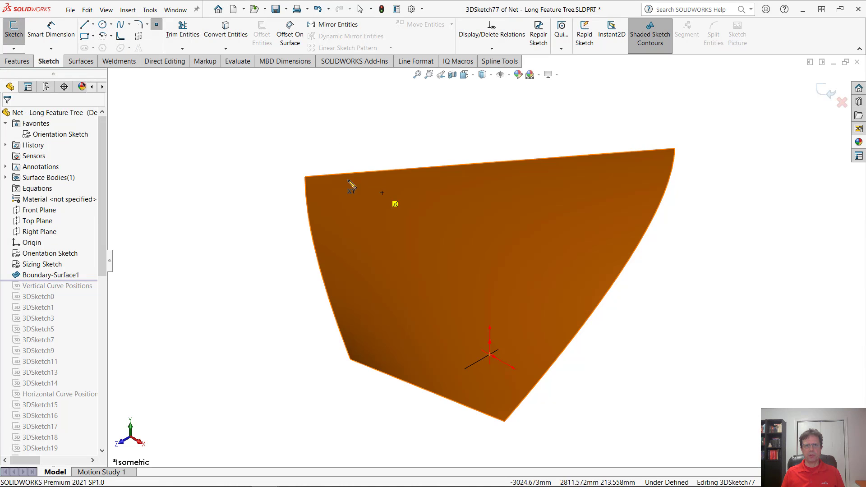
left_click(336, 174)
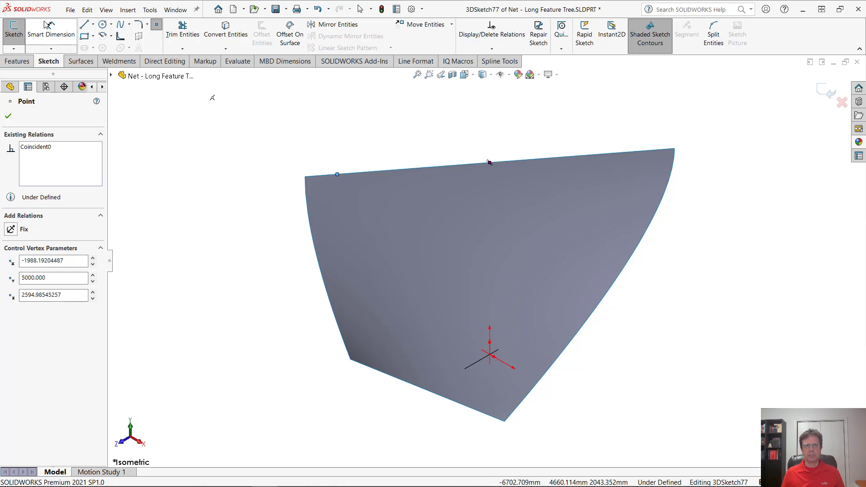
Dimension the sketch point 500 mm from the upper edge's left corner and exit the 3D sketch.
key("Escape")
left_click(337, 174)
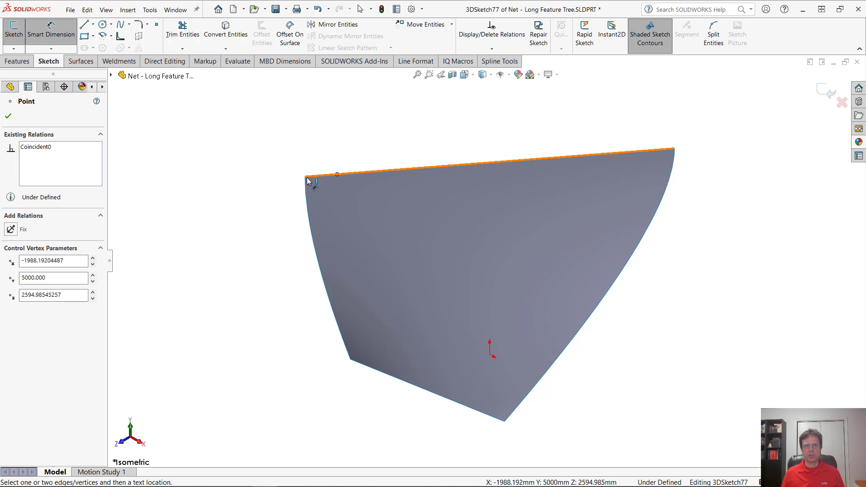
left_click(305, 176)
left_click(274, 164)
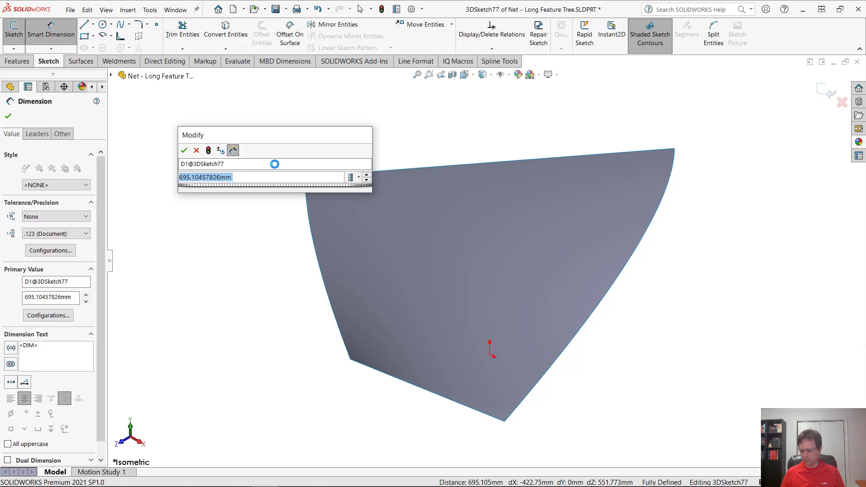
type("500")
key("Return")
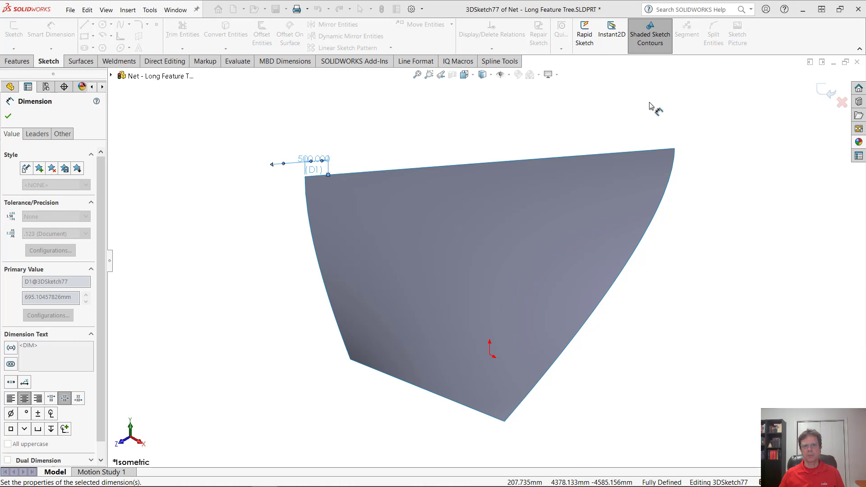
left_click(826, 95)
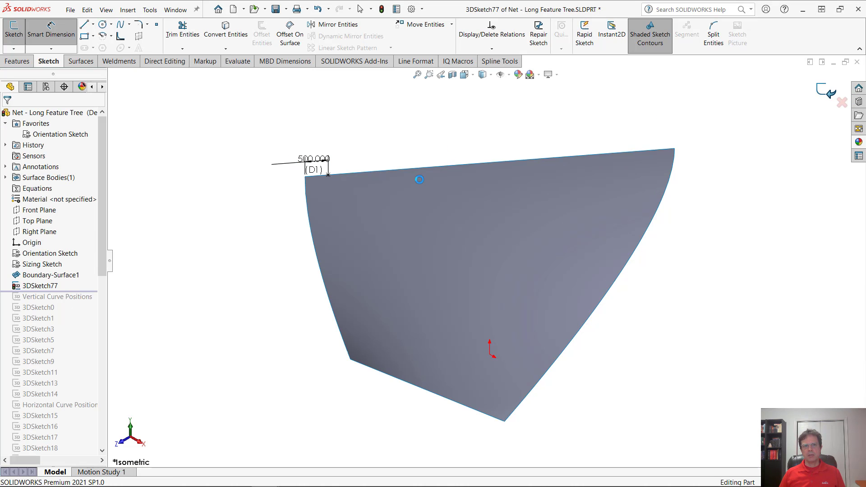
Create a single vertical face curve on the boundary surface through the new sketch point, with the other direction's curve turned off.
left_click(13, 64)
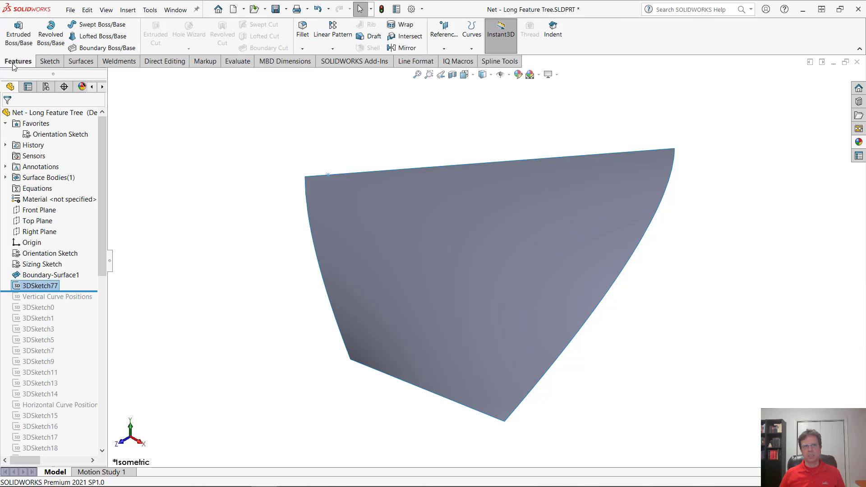
left_click(81, 61)
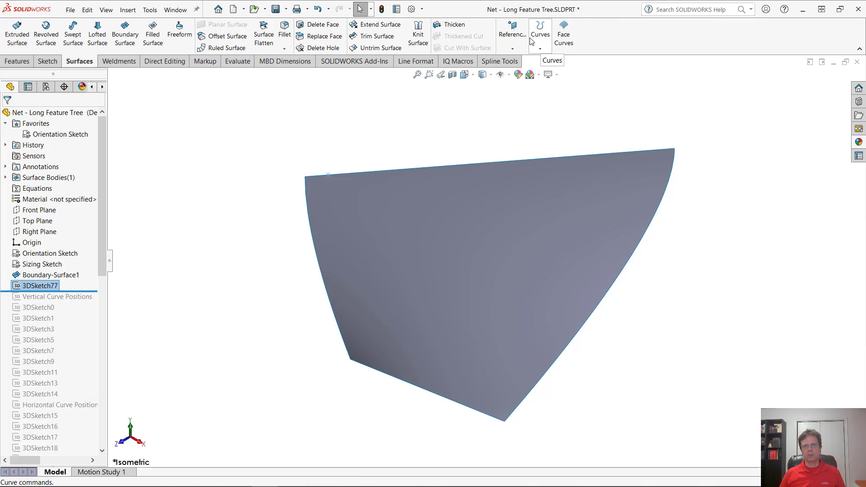
left_click(513, 28)
left_click(547, 30)
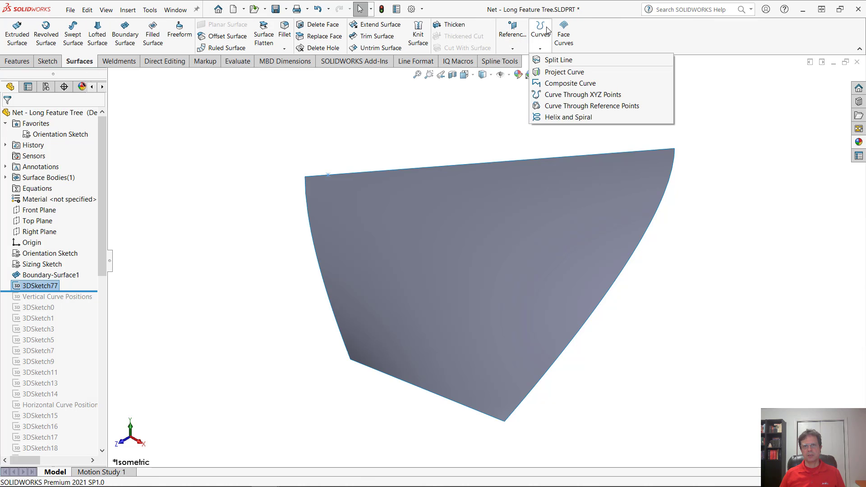
left_click(563, 32)
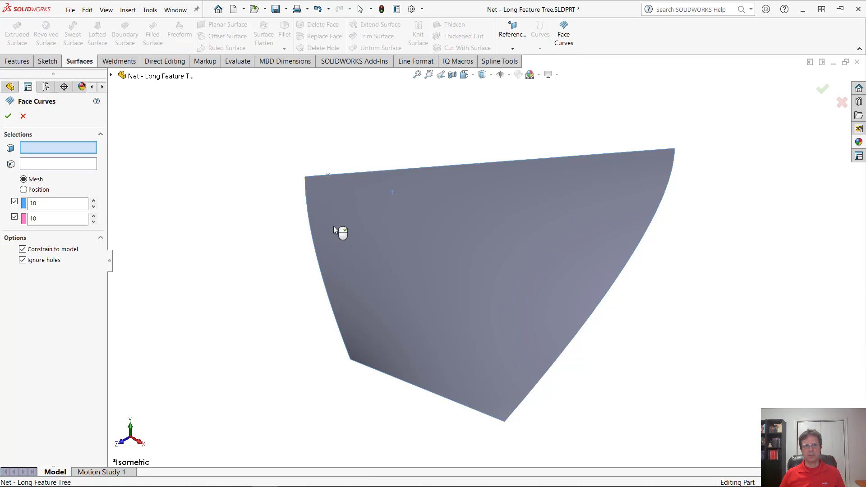
left_click(332, 233)
left_click(329, 177)
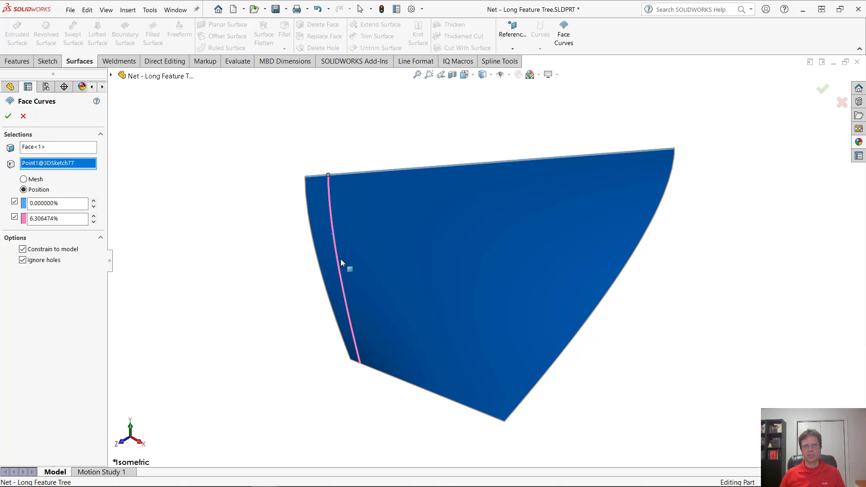
left_click(15, 202)
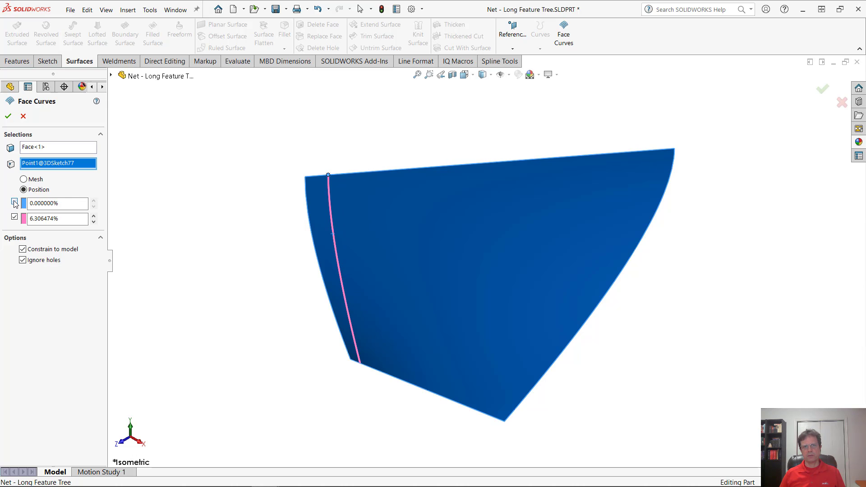
left_click(9, 116)
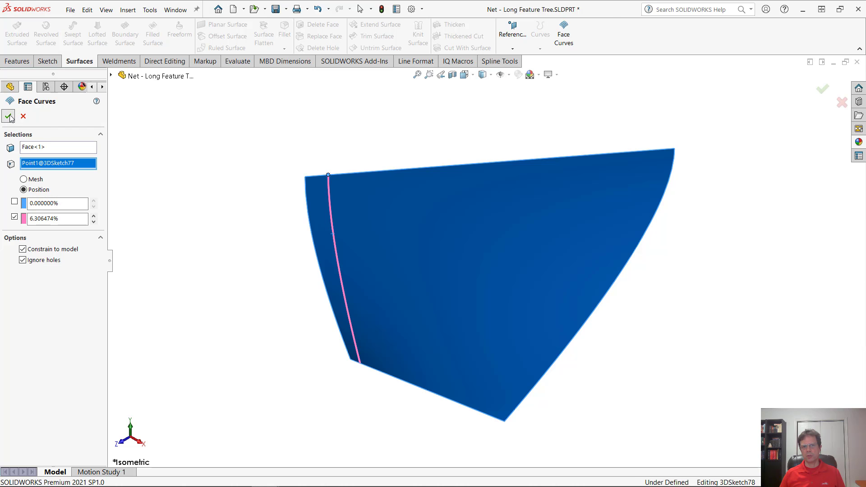
Sweep a solid circular profile 50 mm in diameter along the vertical face curve.
left_click(327, 207)
left_click(330, 204)
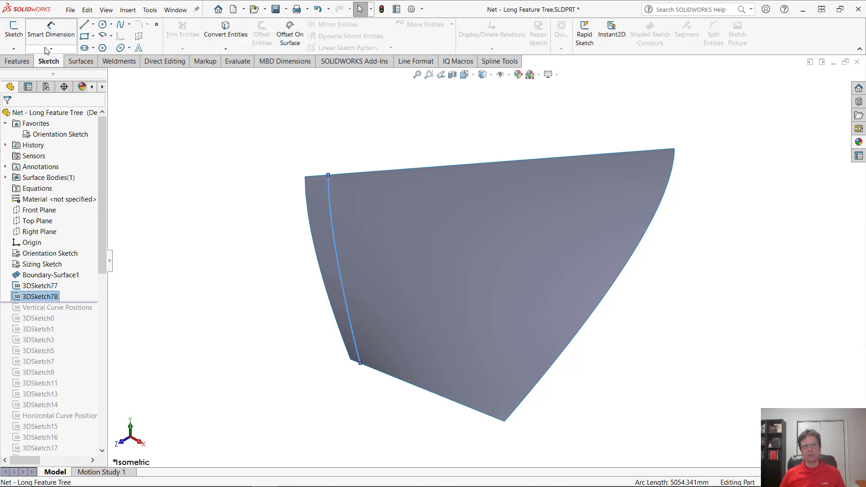
left_click(17, 61)
left_click(102, 25)
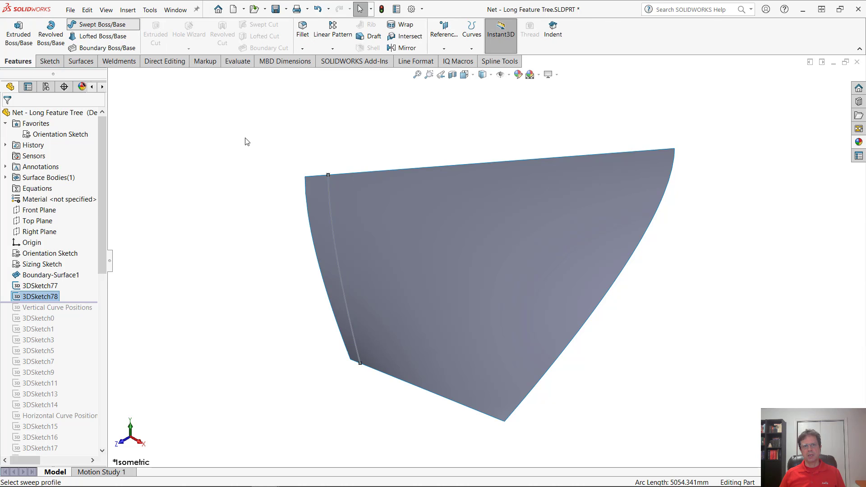
left_click(40, 156)
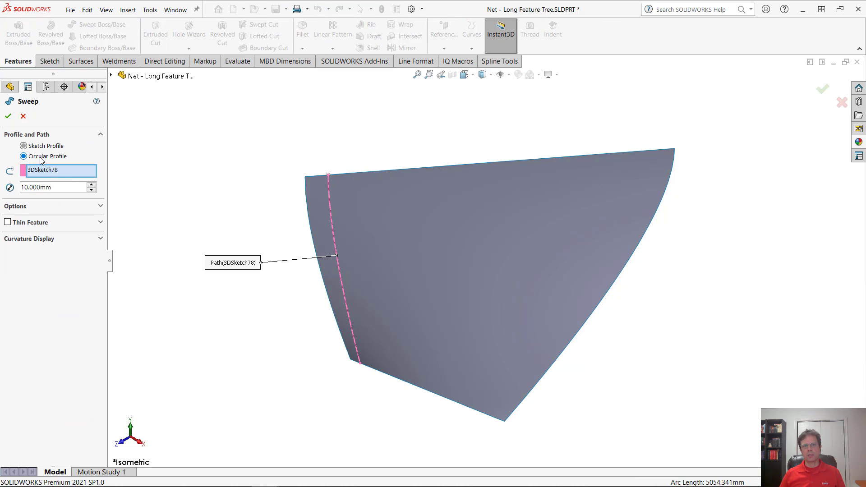
double_click(63, 188)
type("50")
key("Return")
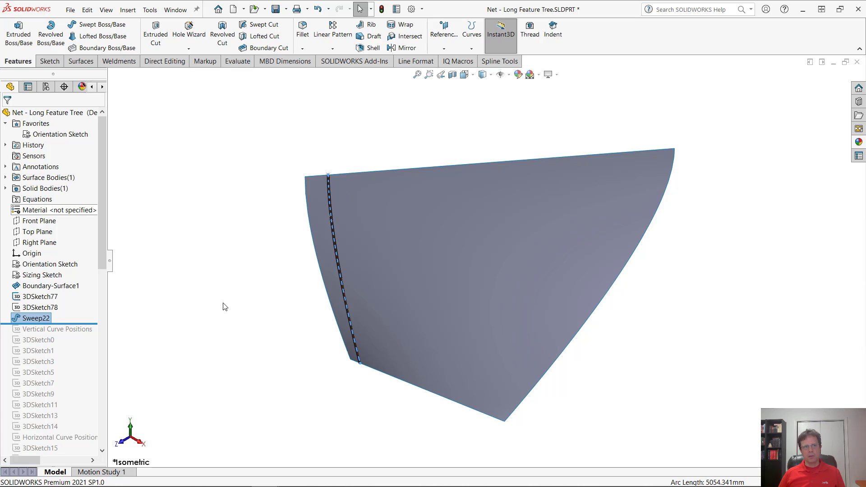
Set the curve point's distance from the upper edge's left corner to 1000 mm in 3DSketch77.
left_click(40, 299)
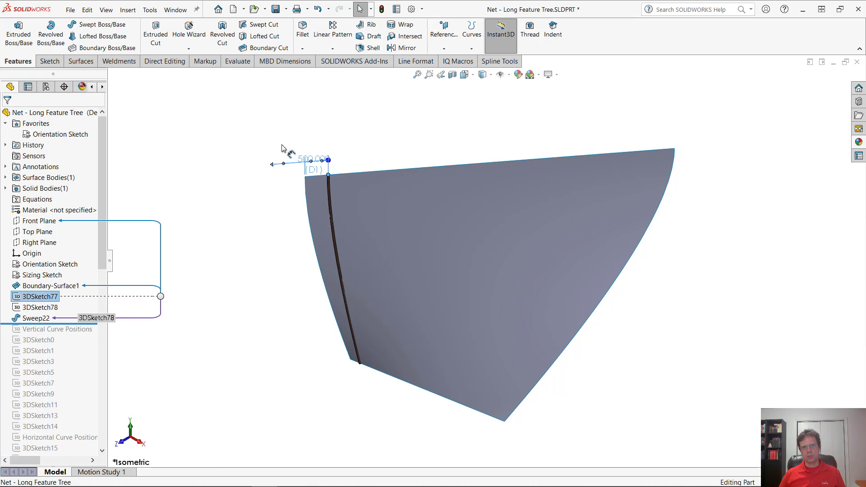
left_click_drag(311, 159, 228, 141)
left_click(246, 141)
type("100")
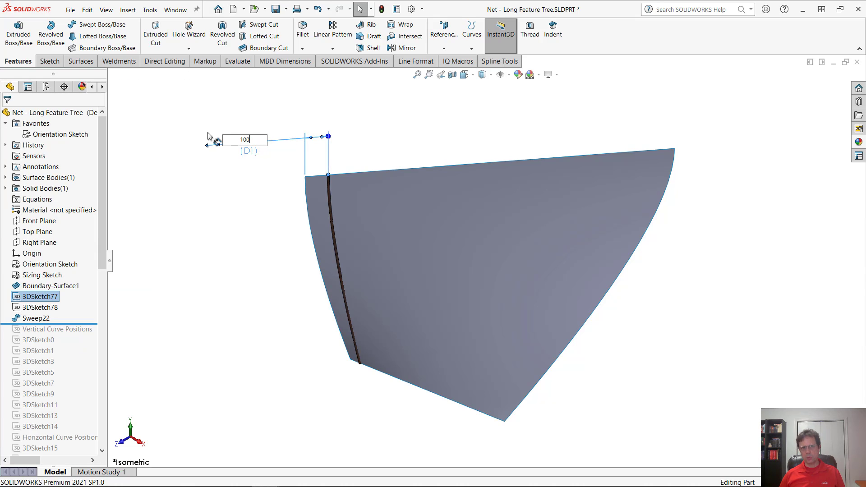
type("0")
key("Return")
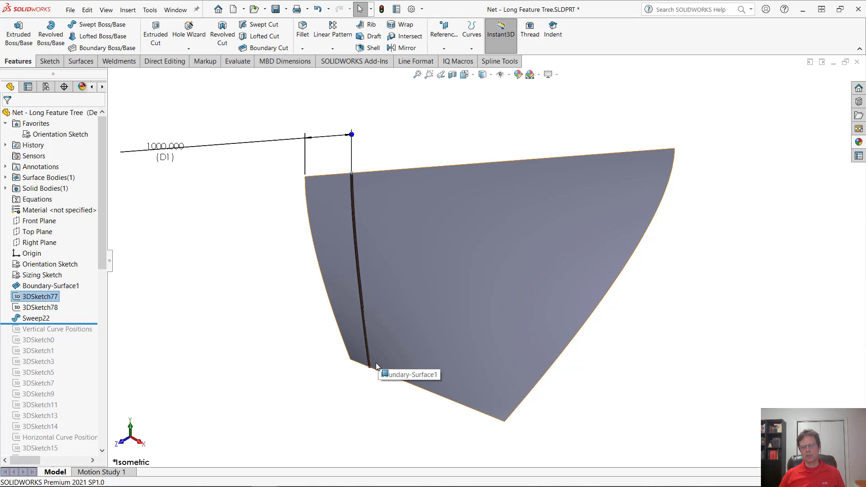
Set the curve point's distance from the corner to 1500 mm, and move the point back to about 1248 mm.
left_click(172, 151)
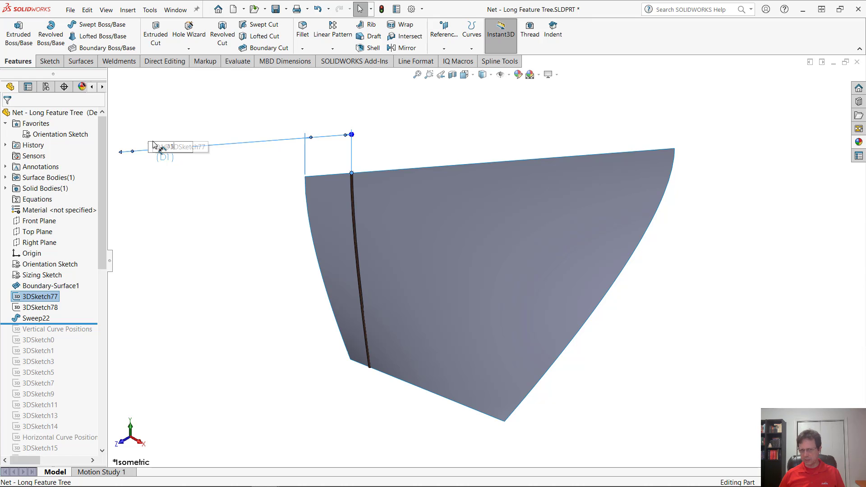
type("1500")
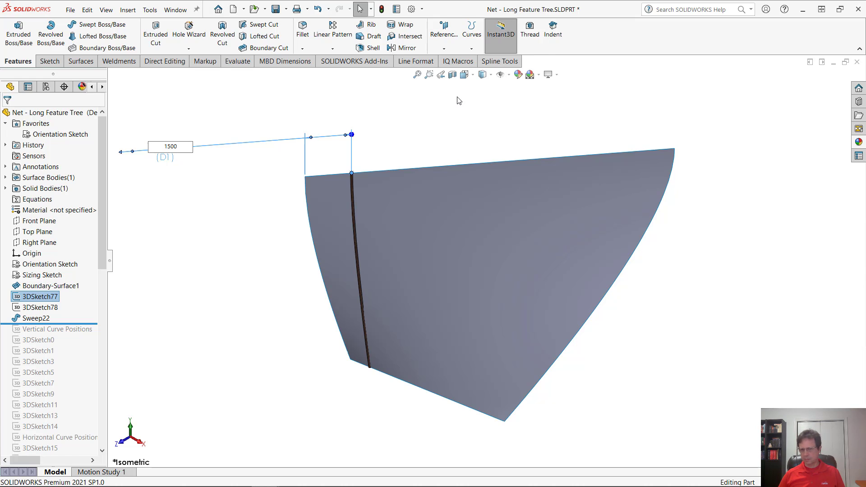
key("Return")
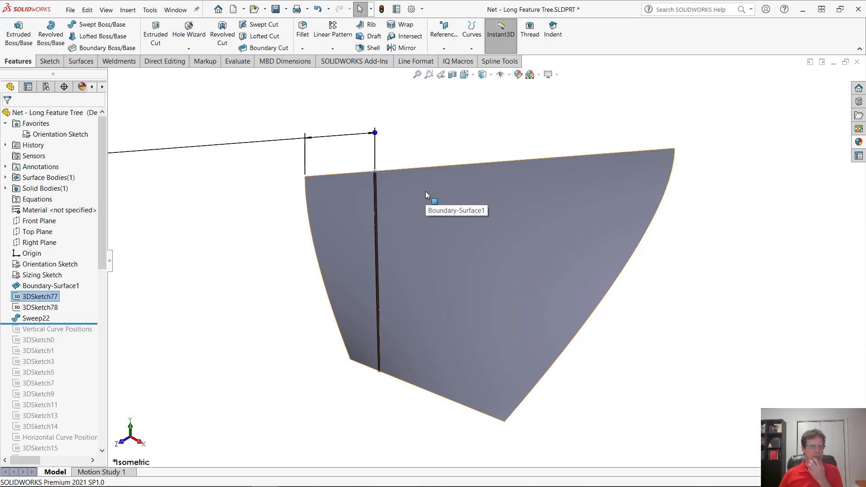
mouse_move(381, 135)
left_mouse_down()
mouse_move(489, 141)
mouse_move(470, 144)
mouse_move(495, 131)
mouse_move(365, 134)
left_mouse_up()
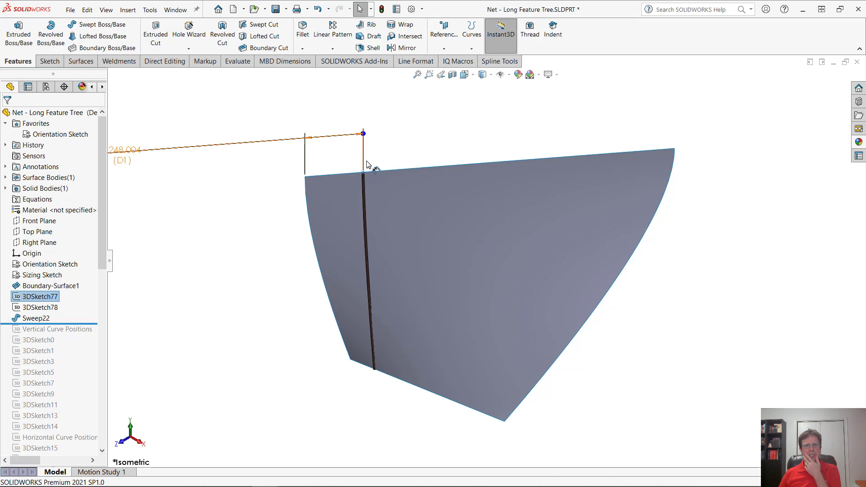
left_click(455, 278)
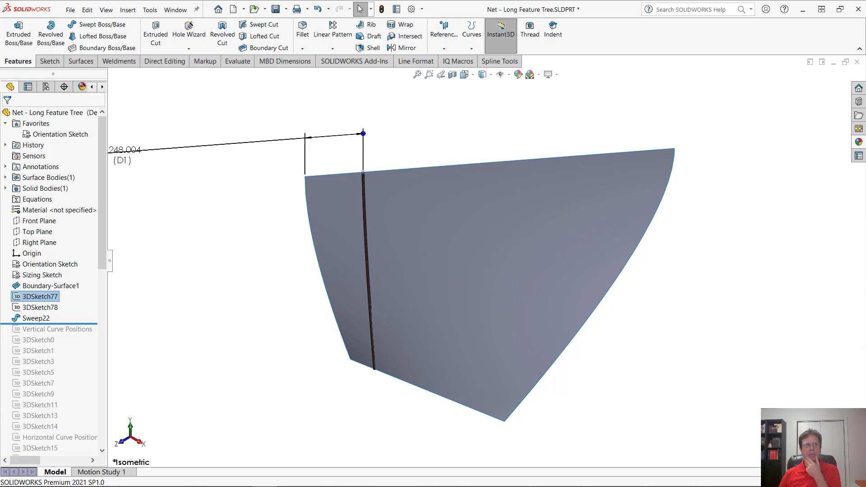
Reload the Net - Long Feature Tree part from disk, discarding the unsaved changes.
left_click(70, 9)
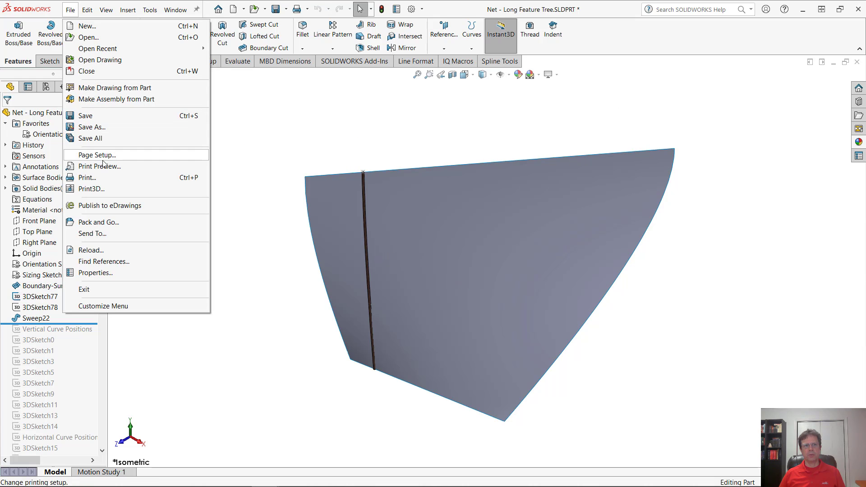
left_click(89, 250)
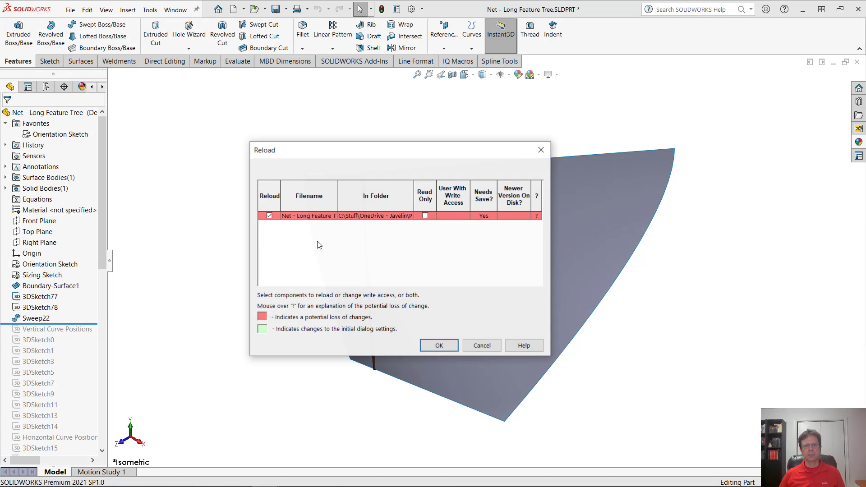
left_click(439, 345)
left_click(468, 268)
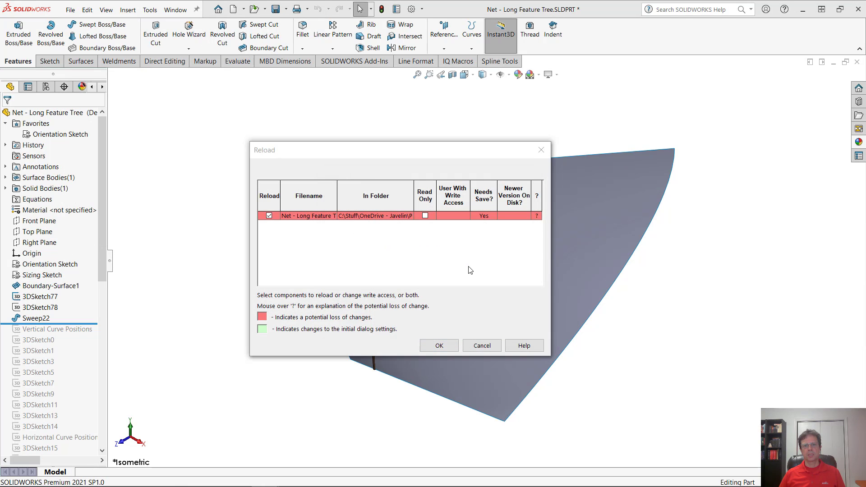
Bring up the Net - Short Feature Trees part and roll the model back to just after Horizontal 1.
left_click(834, 62)
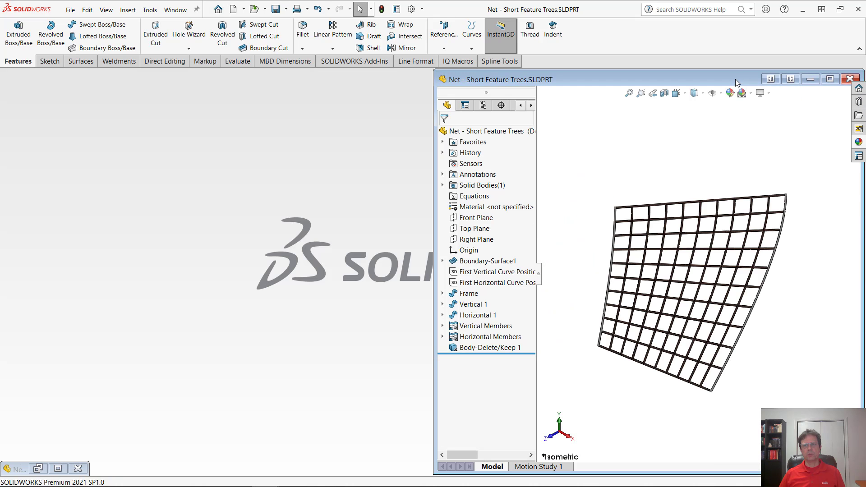
left_click(830, 79)
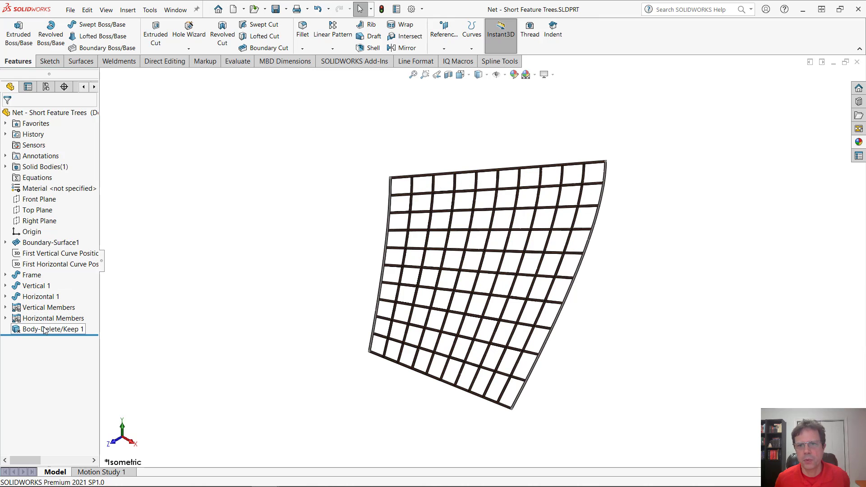
mouse_move(47, 321)
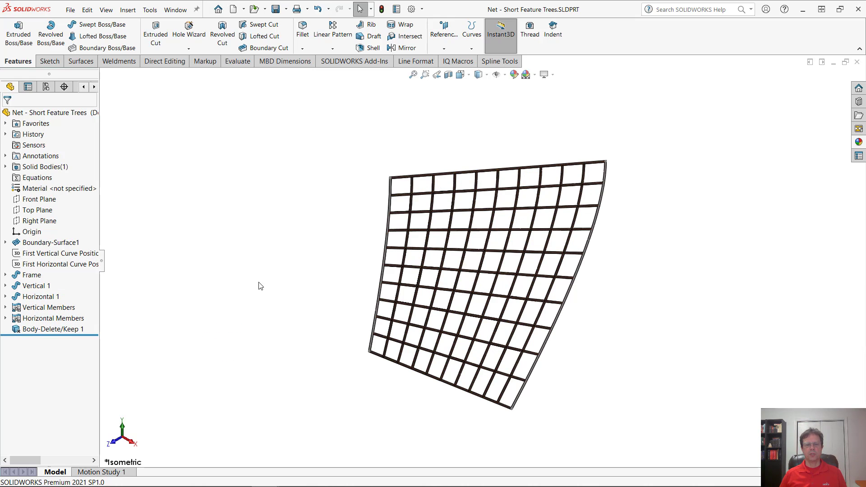
left_click(92, 334)
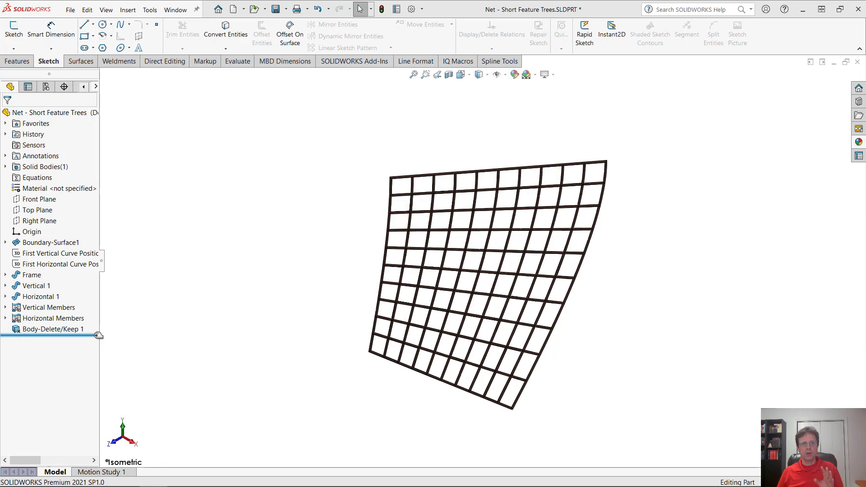
left_click_drag(96, 335, 92, 305)
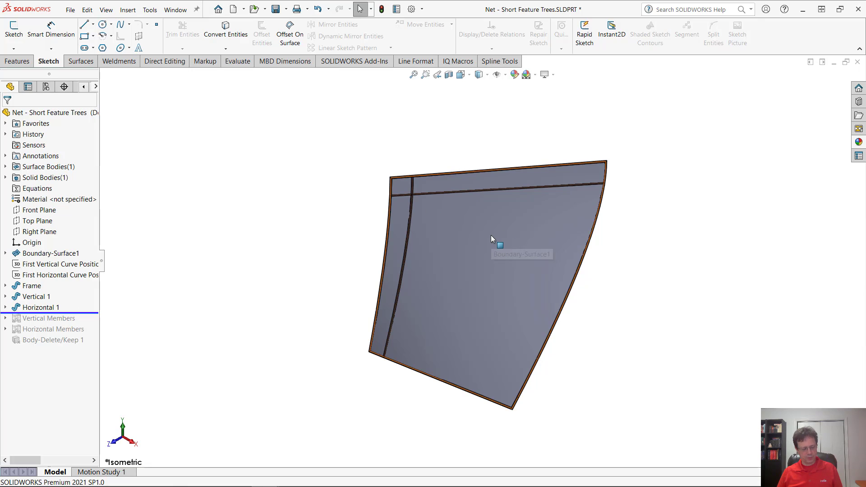
Temporarily hide the boundary surface and examine the first vertical and first horizontal curve position sketches against the frame.
key("Tab")
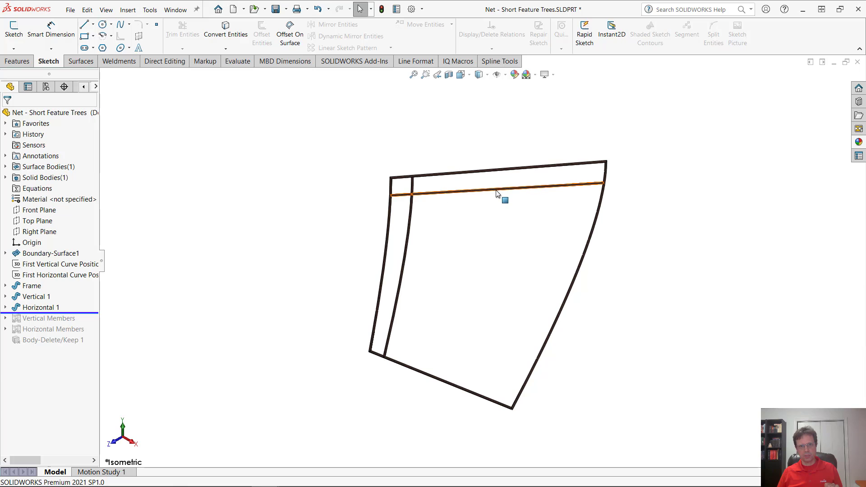
left_click(75, 264)
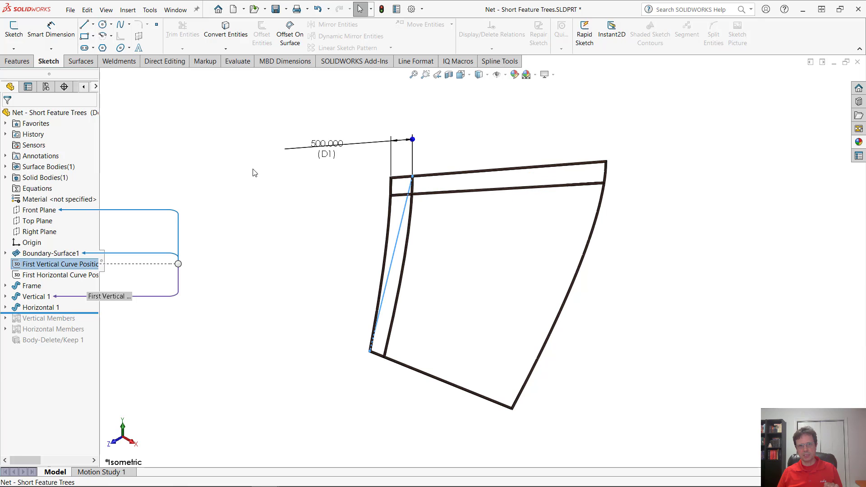
left_click(45, 277)
left_click(354, 248)
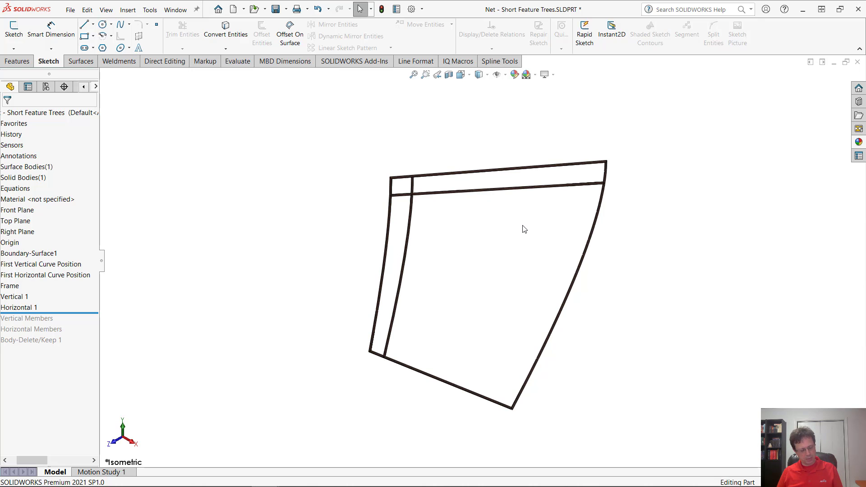
key("shift+Tab")
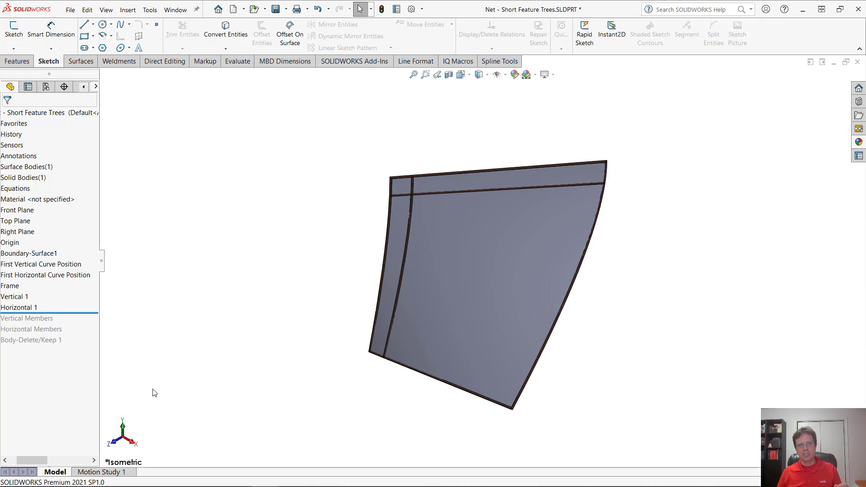
left_click_drag(43, 461, 36, 460)
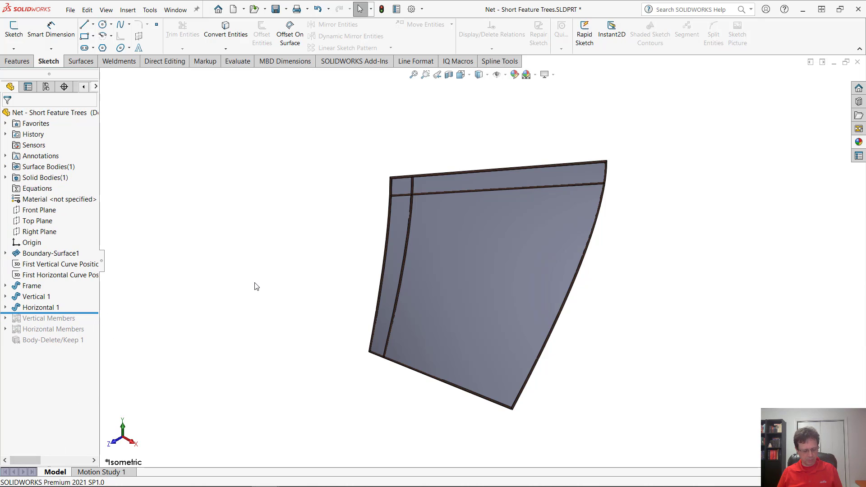
Switch to the presentation slide listing what can be patterned, and return to the SOLIDWORKS part.
key("alt+Tab")
key("alt+Tab")
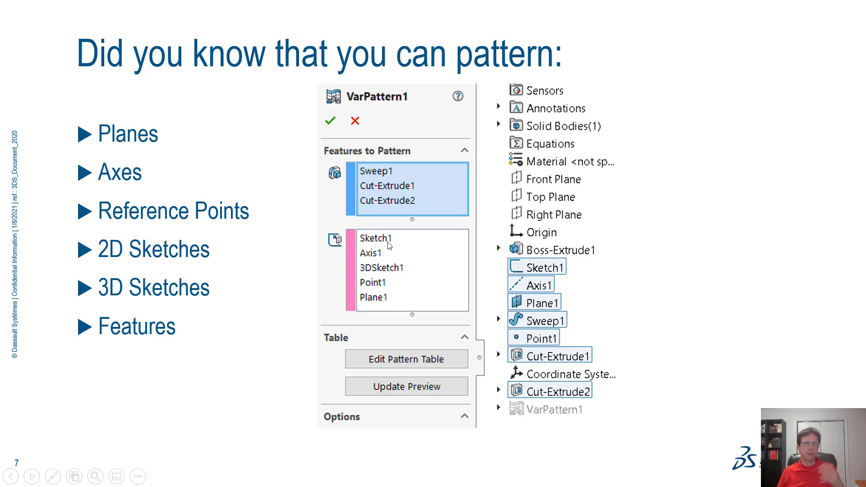
key("alt+Tab")
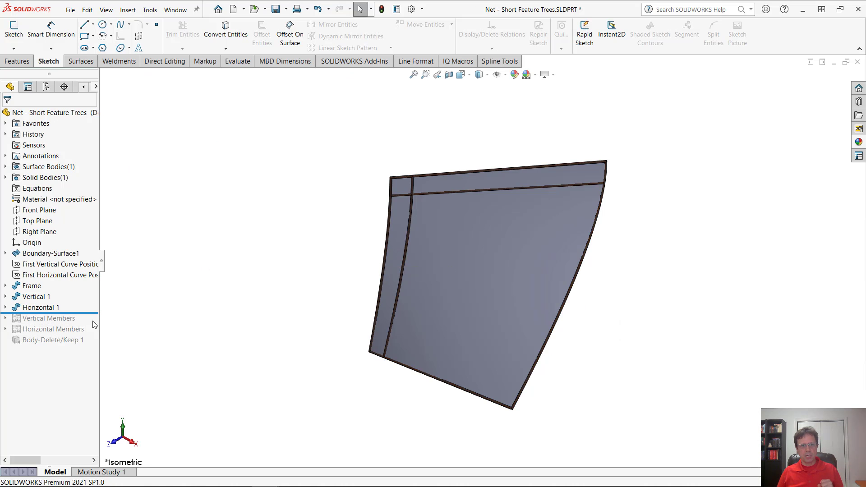
Roll back to just after Boundary-Surface1 and place a point on its upper edge, about 719 mm from the left corner, in a new 3D sketch.
left_click_drag(90, 312, 89, 248)
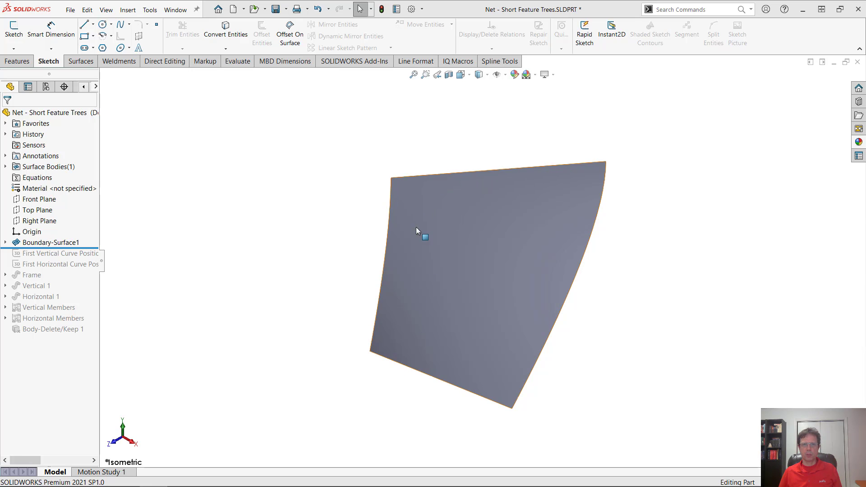
left_click(13, 48)
left_click(25, 71)
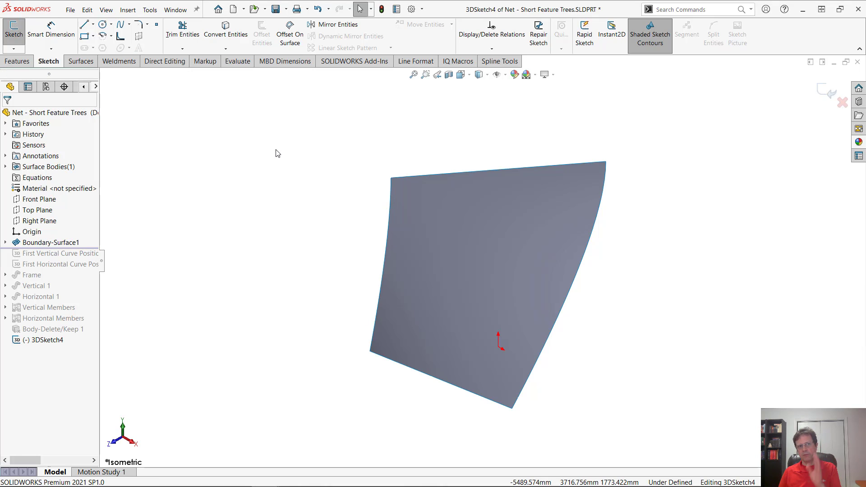
left_click(157, 25)
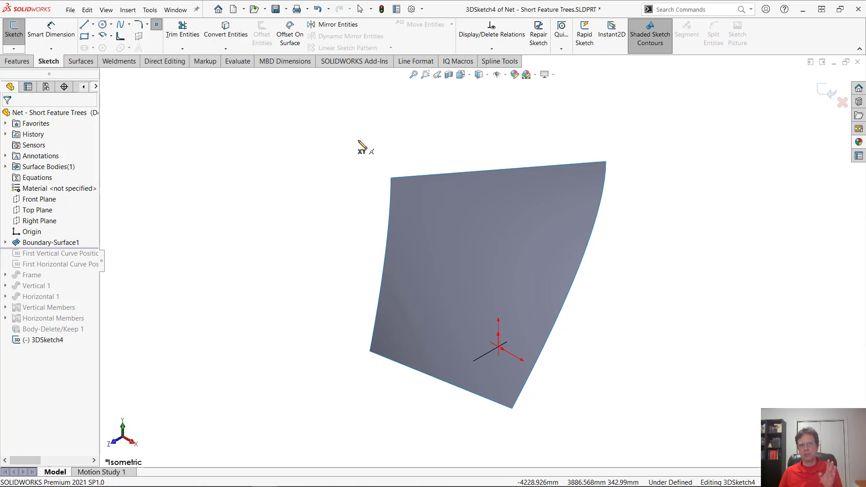
left_click(422, 176)
key("Escape")
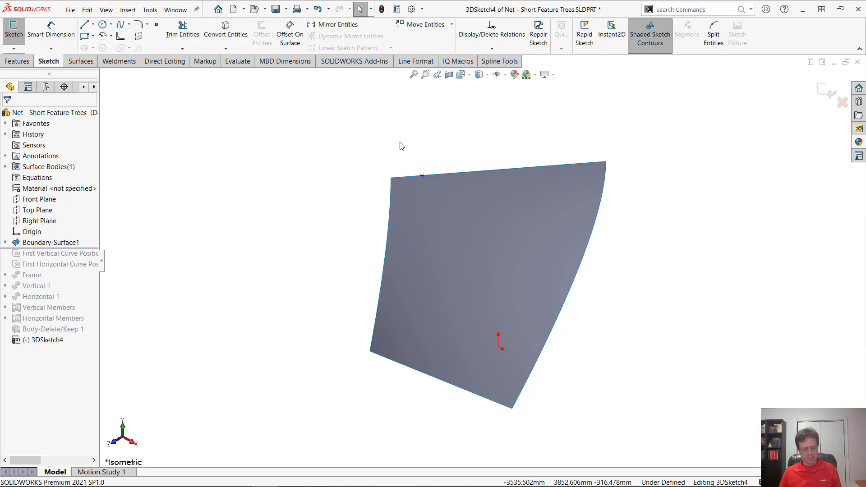
Dimension the new sketch point 500 mm from the left corner of the surface's upper edge.
key("s")
left_click(435, 153)
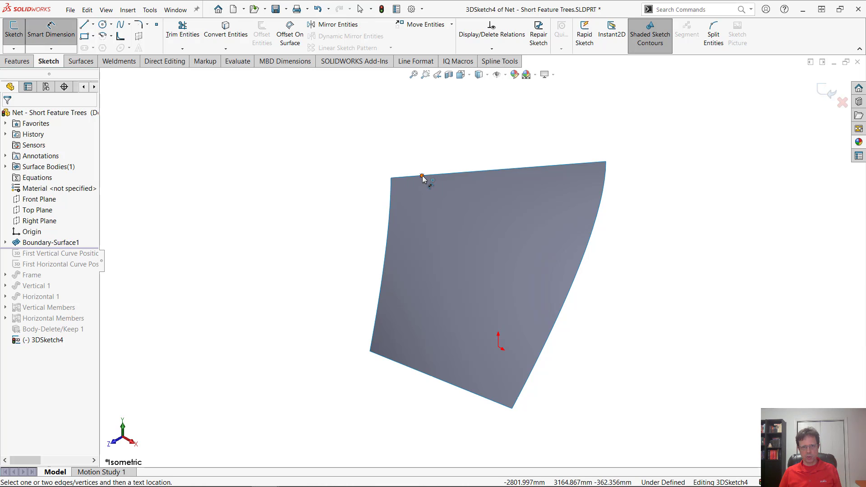
left_click(421, 175)
left_click(391, 178)
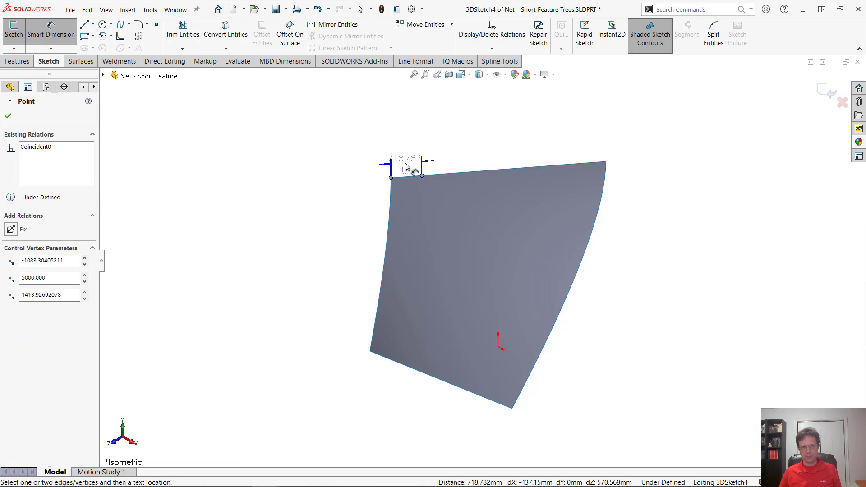
left_click(404, 162)
type("500")
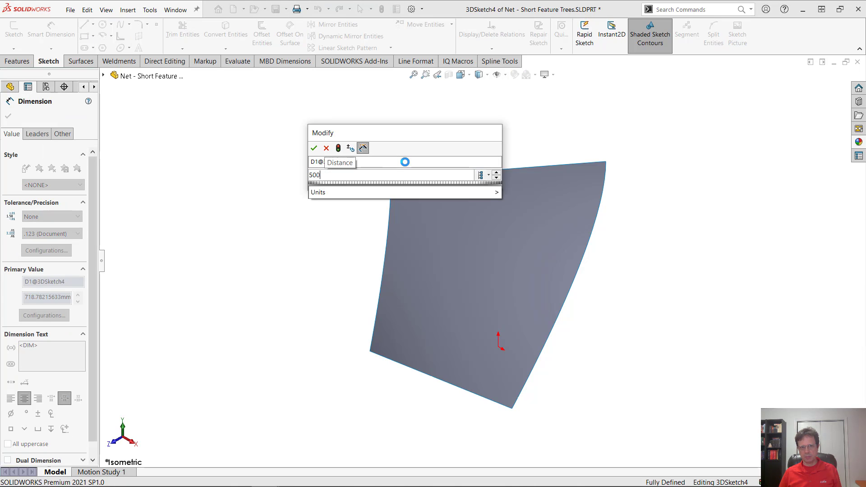
key("Return")
key("Escape")
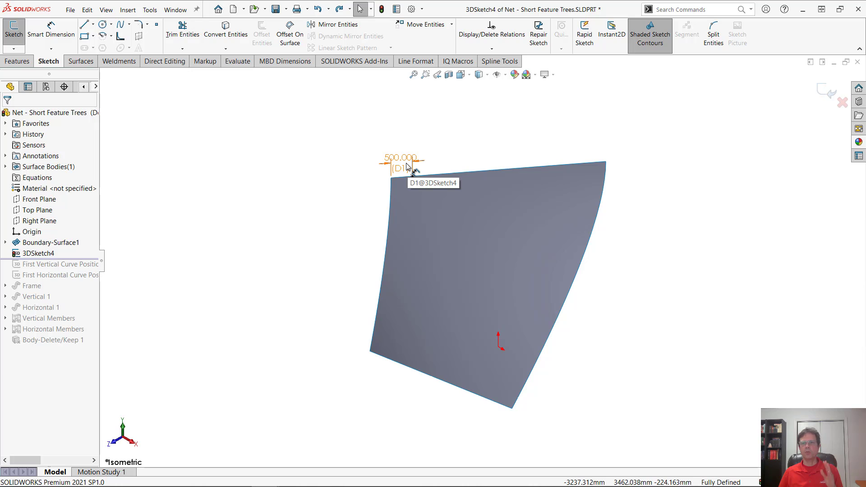
Rename the 500 mm dimension of the sketch point on the surface's upper edge as VER.
double_click(406, 167)
left_click(378, 163)
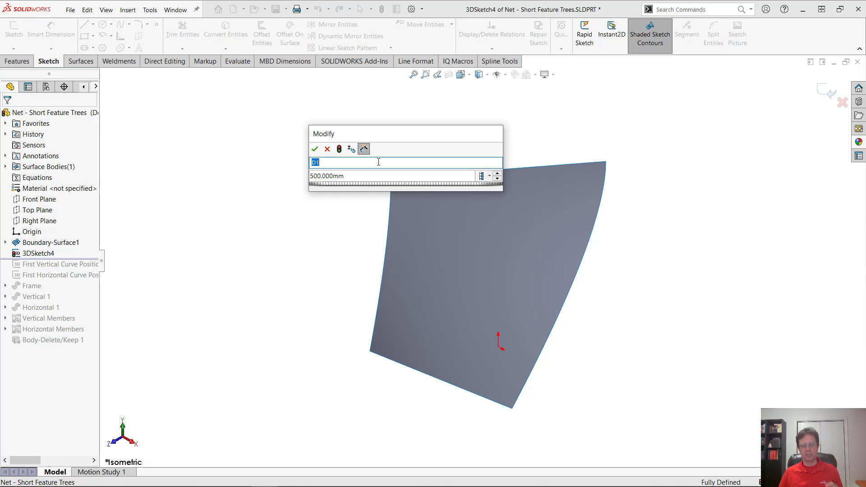
type("VER")
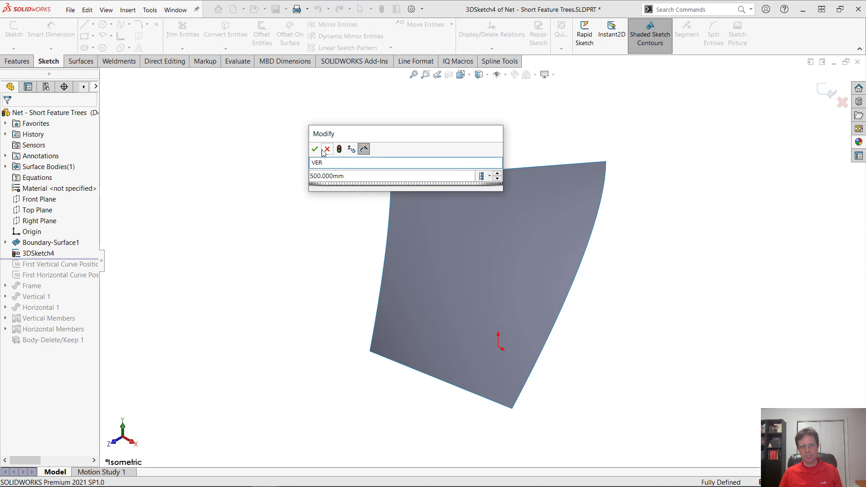
left_click(315, 149)
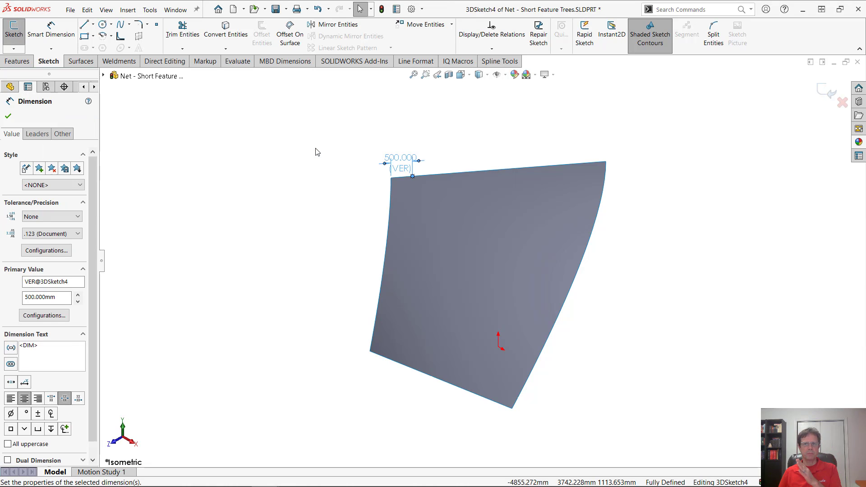
left_click(264, 109)
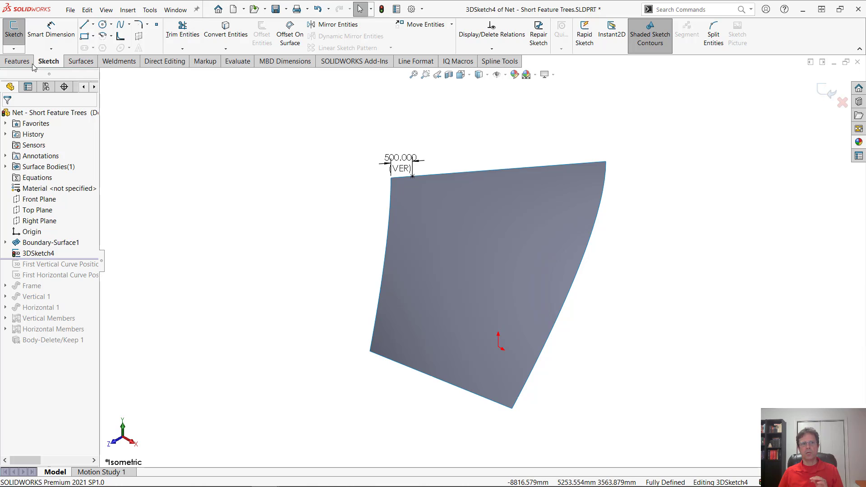
left_click(80, 61)
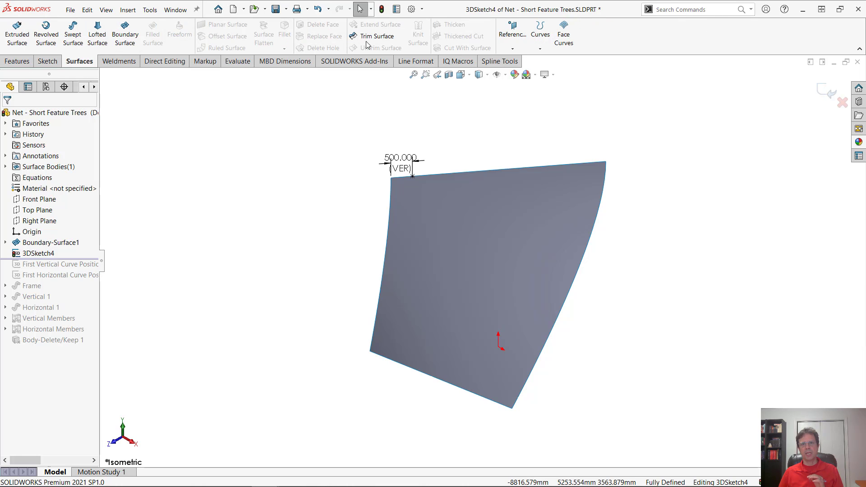
left_click(563, 31)
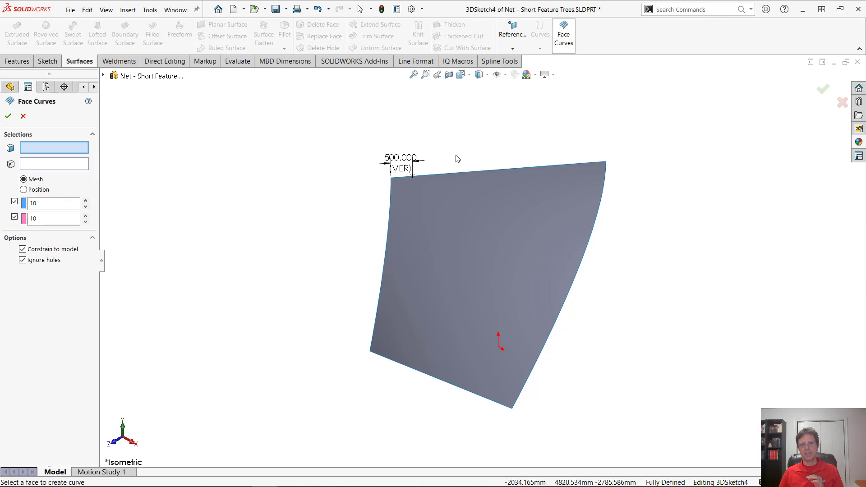
left_click(456, 218)
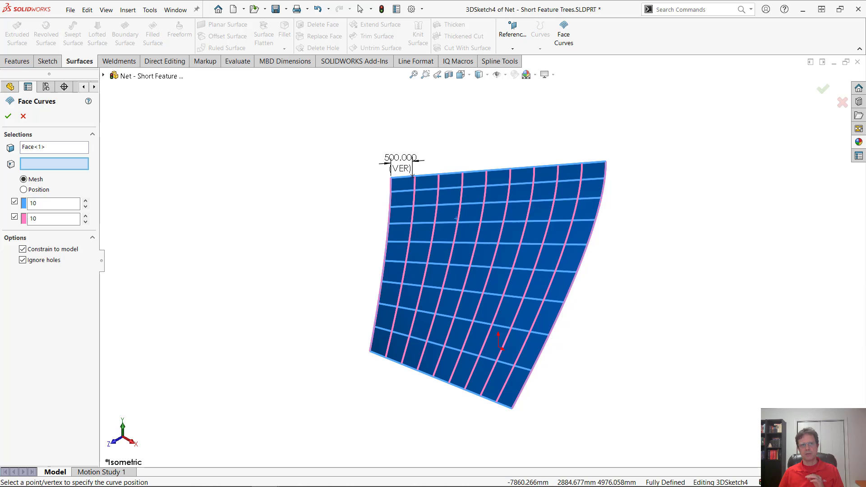
left_click(24, 190)
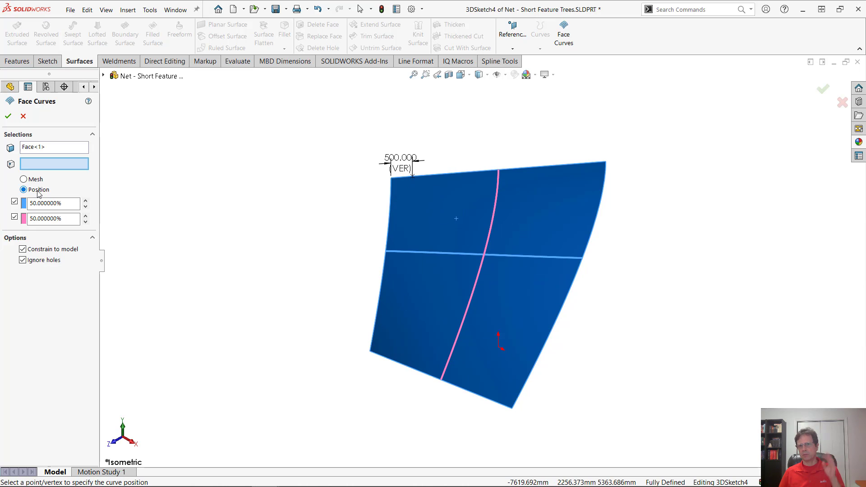
left_click(14, 203)
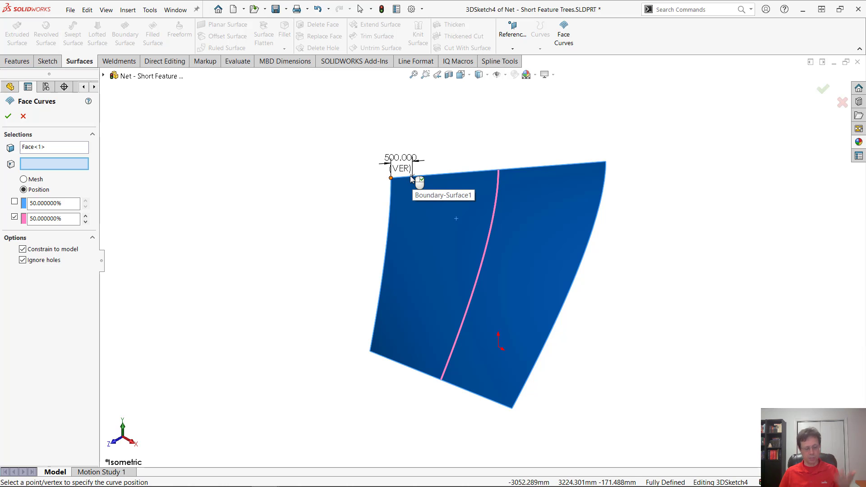
key("Escape")
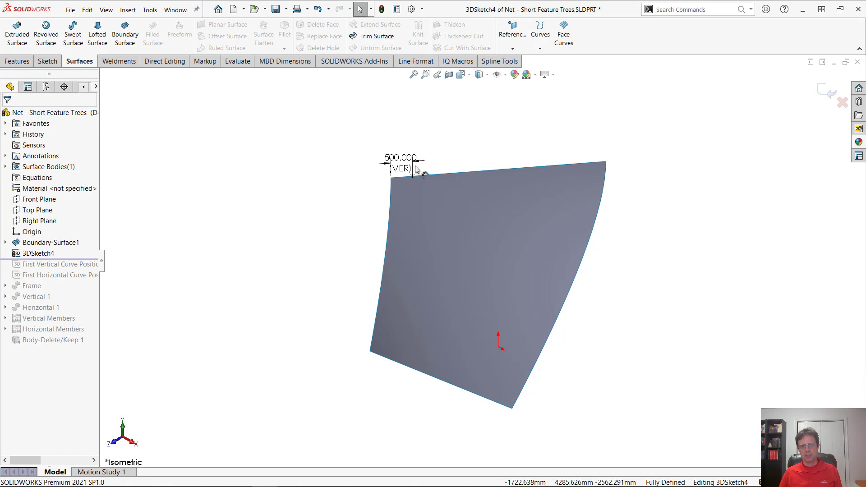
Close the 3D sketch holding the dimensioned point and rename it VER_POS.
left_click(822, 90)
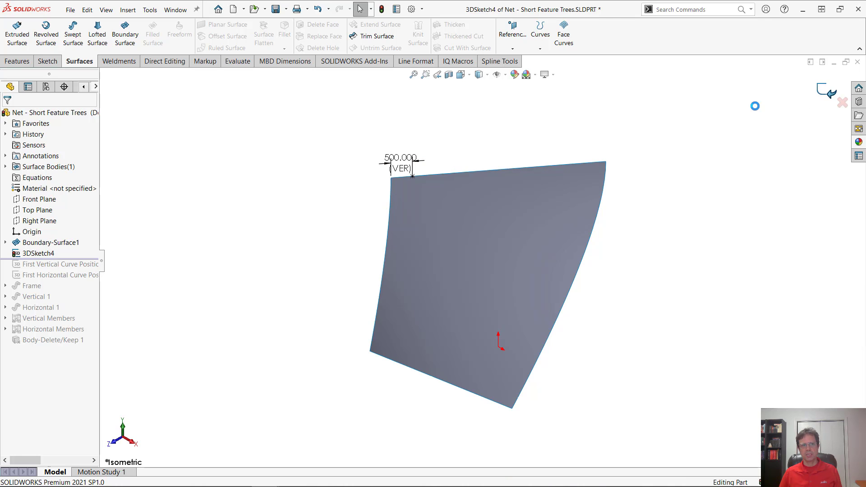
left_click(42, 253)
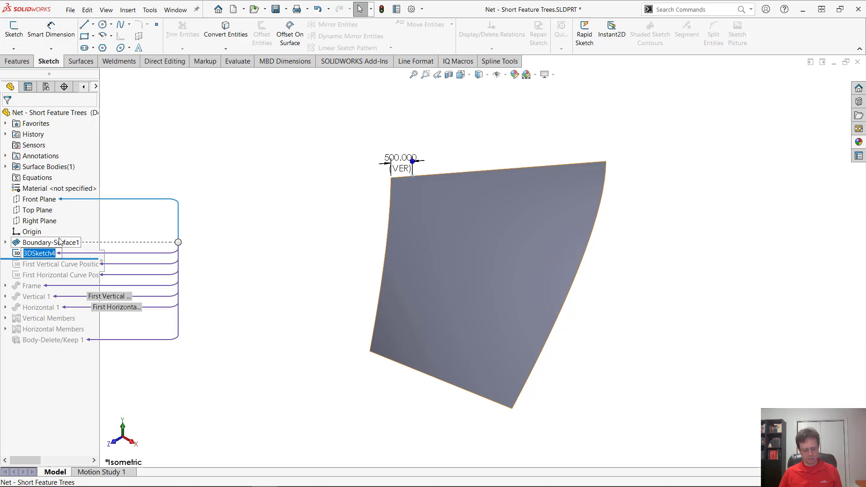
type("v")
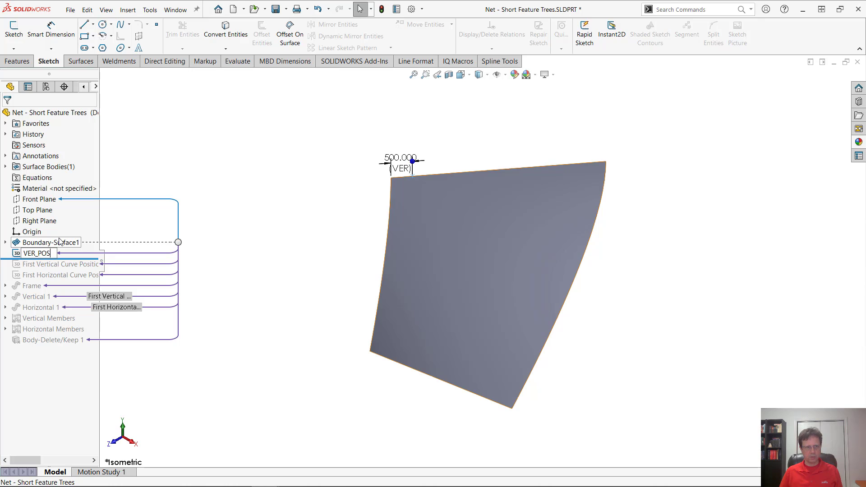
type("ER_POS")
key("Return")
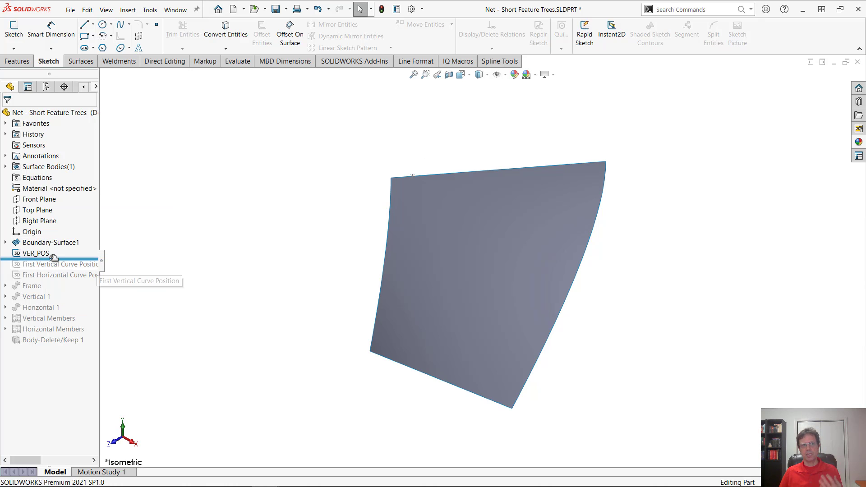
left_click(36, 253)
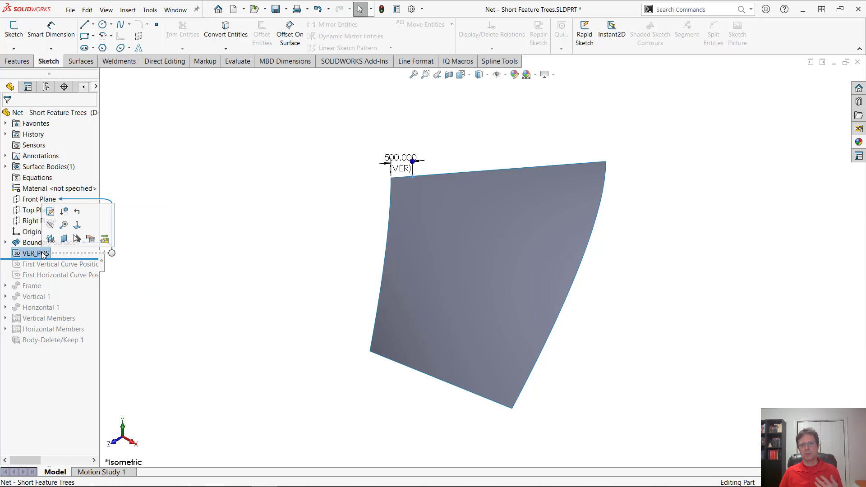
left_click(165, 284)
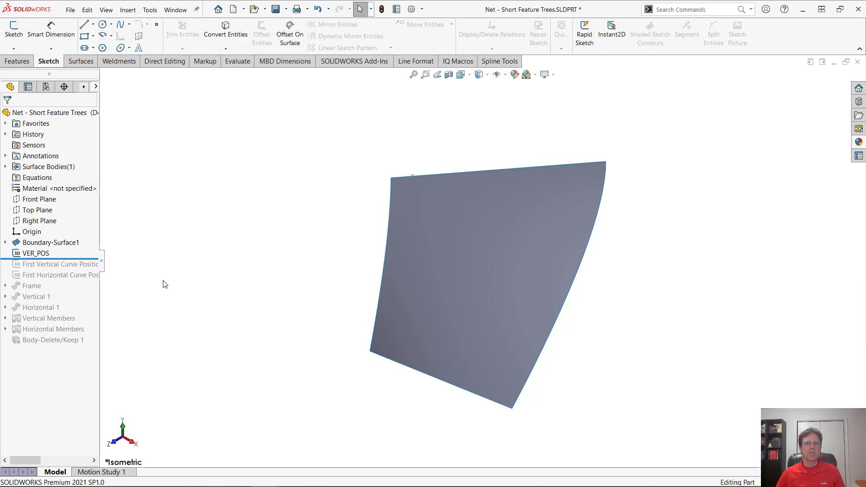
In a new 3D sketch, create only the vertical face curve of the boundary surface, positioned at the VER_POS point.
left_click(13, 48)
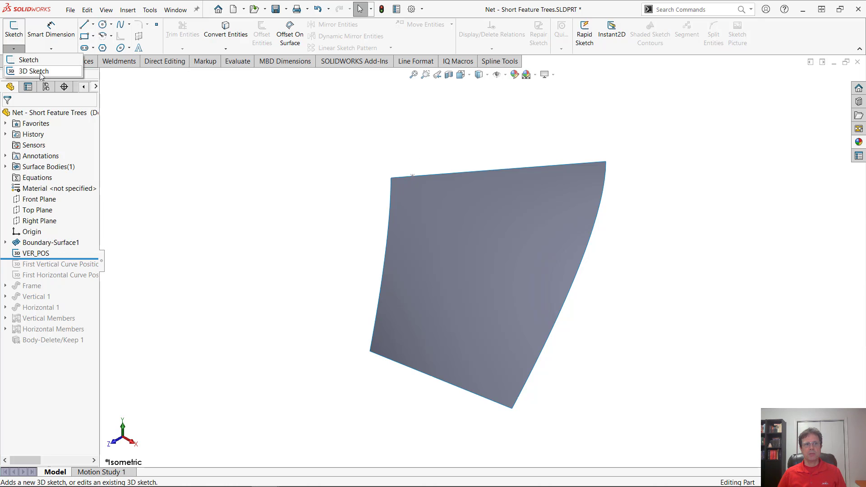
left_click(23, 70)
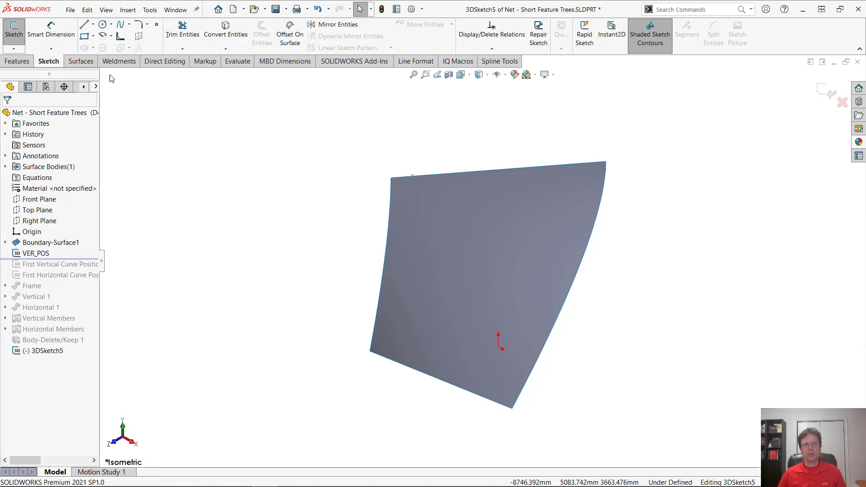
left_click(81, 61)
left_click(564, 34)
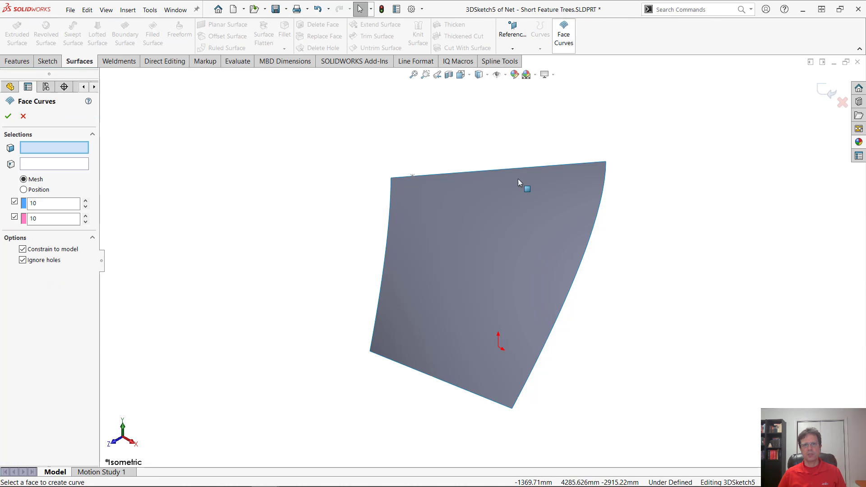
left_click(487, 198)
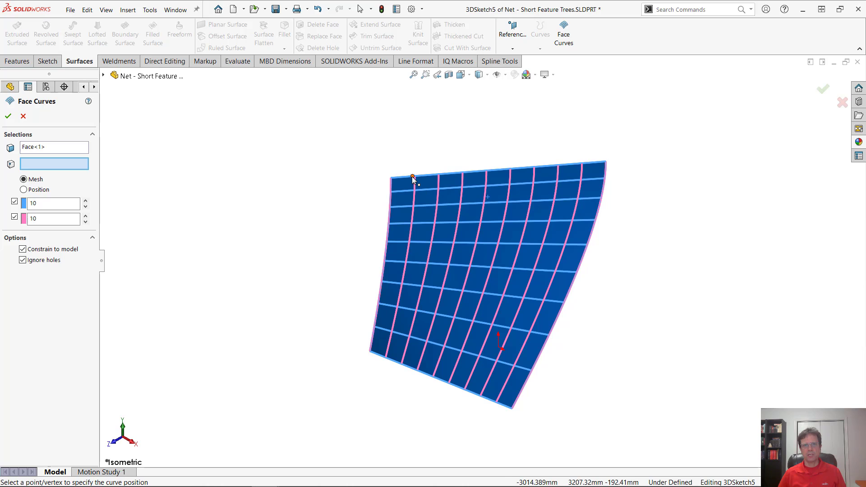
left_click(413, 176)
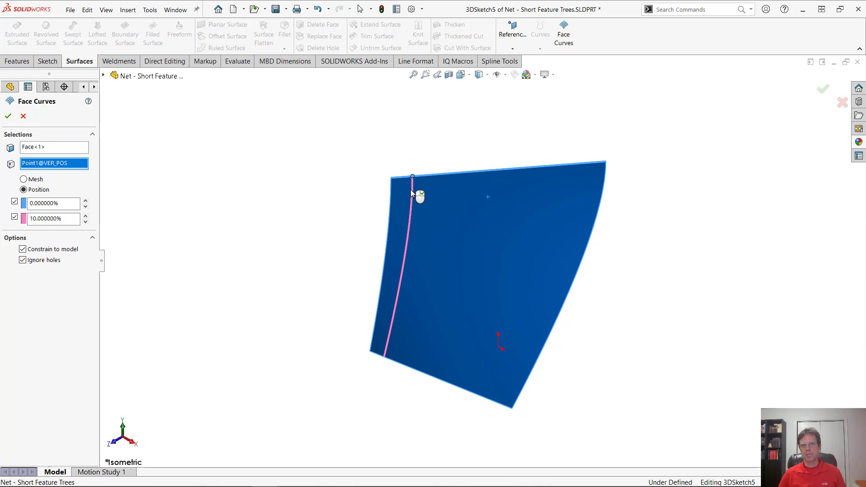
left_click(15, 202)
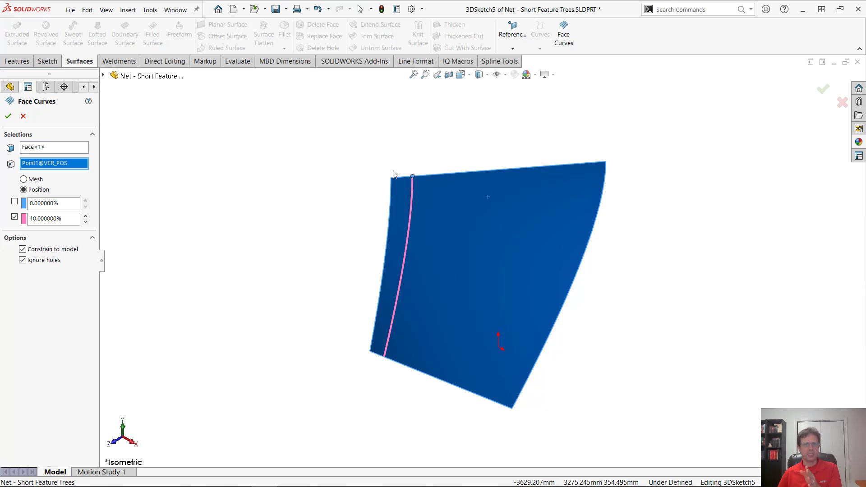
left_click(8, 117)
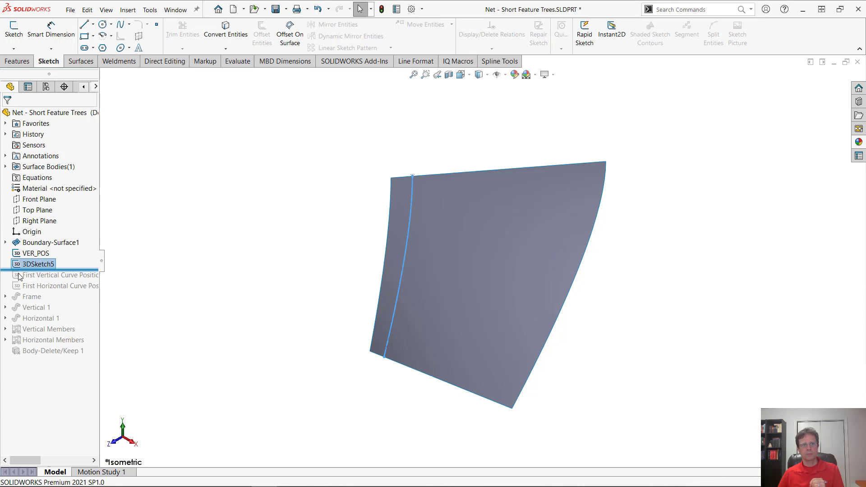
Rename the 3D sketch containing the vertical face curve as 1STVERSKETCH.
left_click(47, 265)
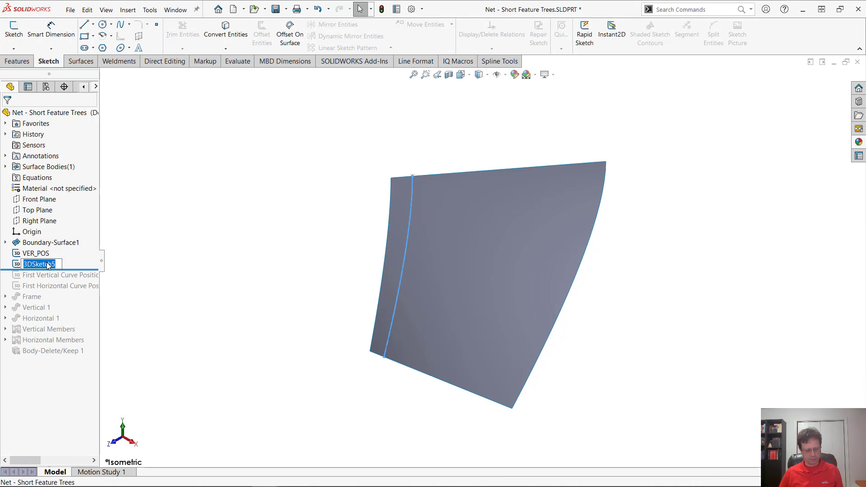
type("1ST")
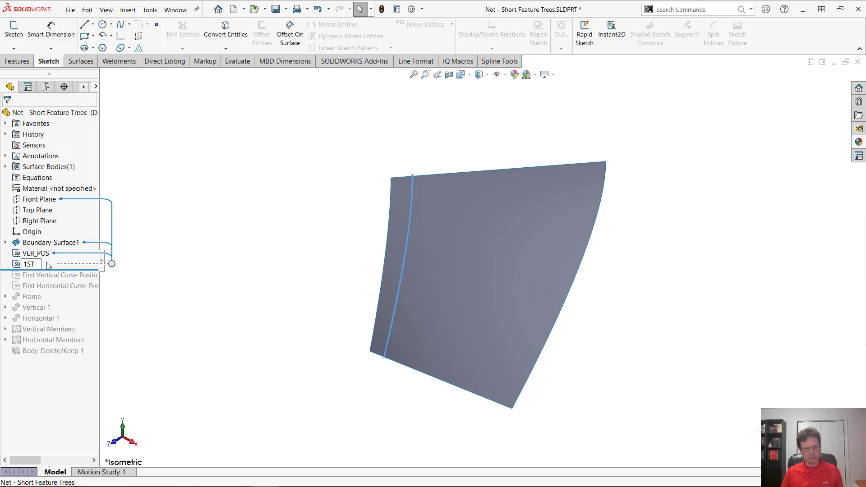
type("VERSKETCH")
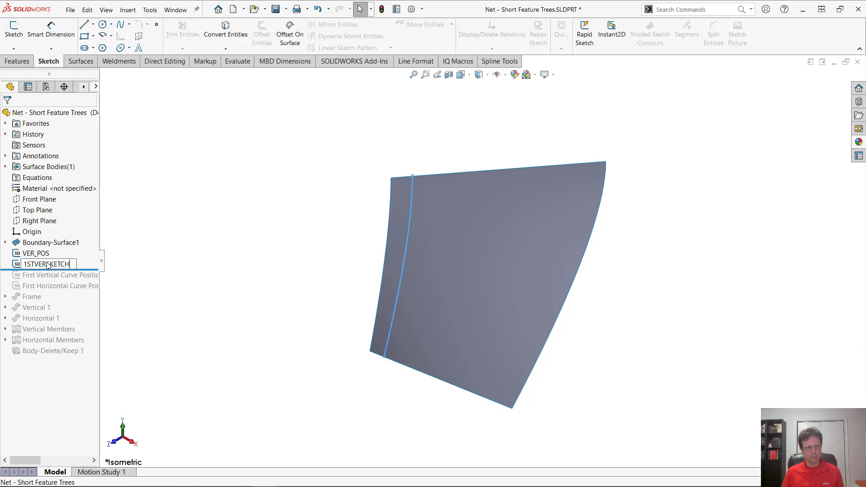
key("Return")
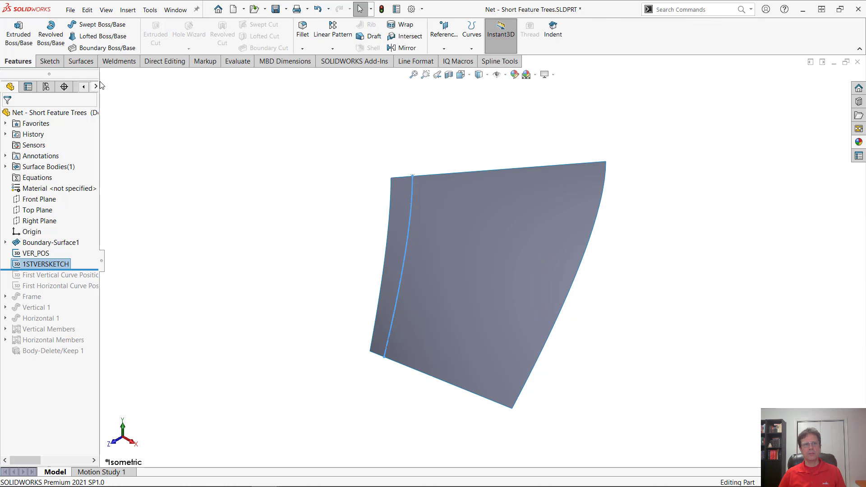
Sweep a solid circular profile of 50 mm diameter along 1STVERSKETCH.
left_click(97, 24)
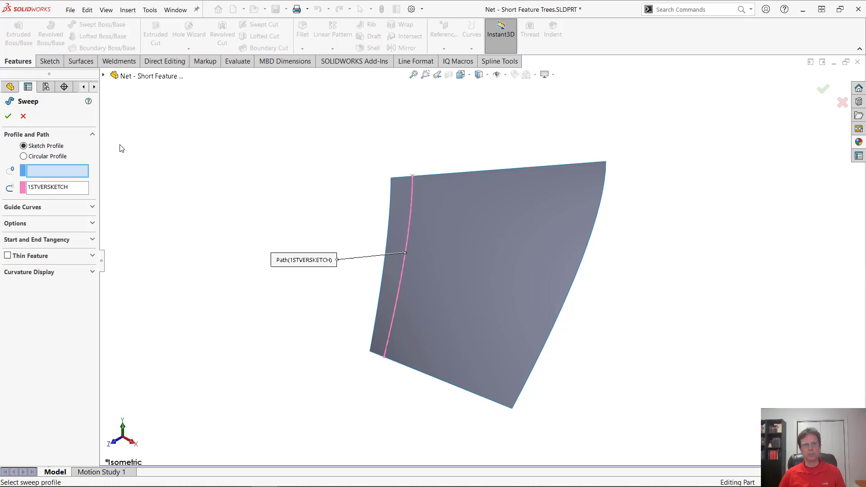
left_click(33, 158)
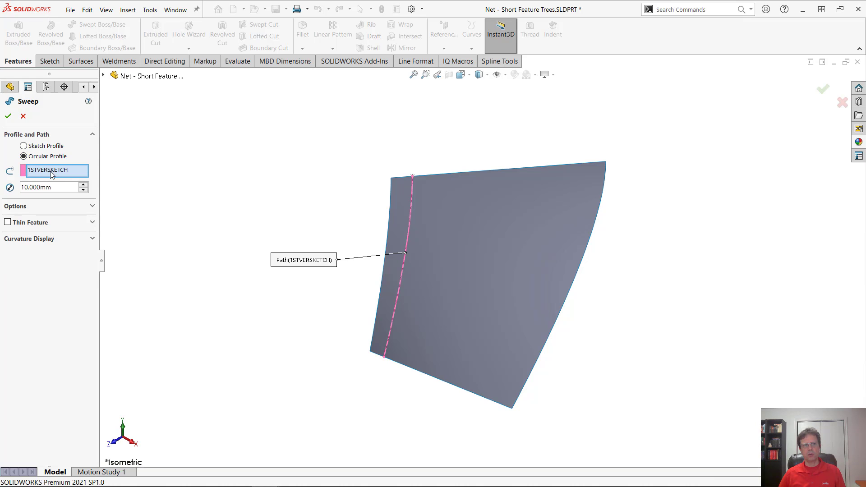
left_click(70, 187)
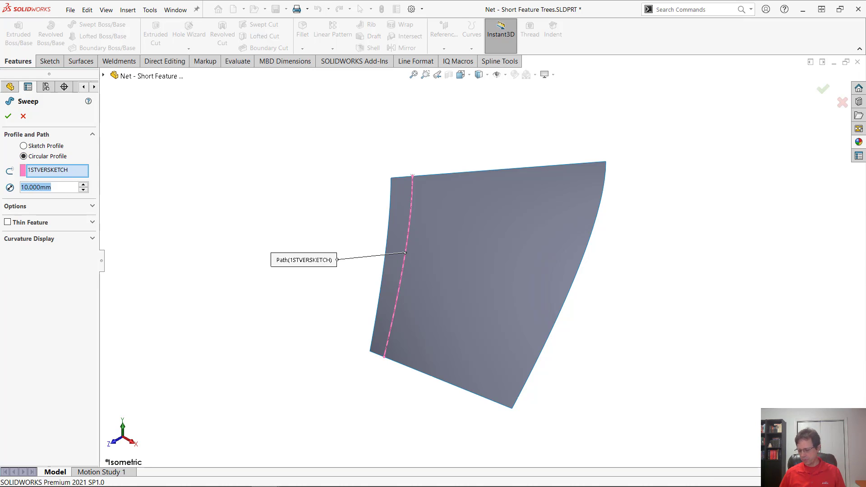
type("50")
key("Return")
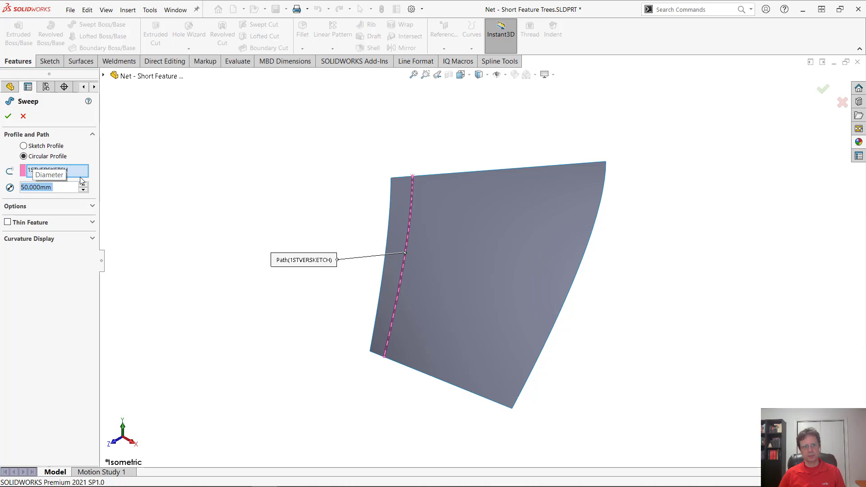
left_click(8, 116)
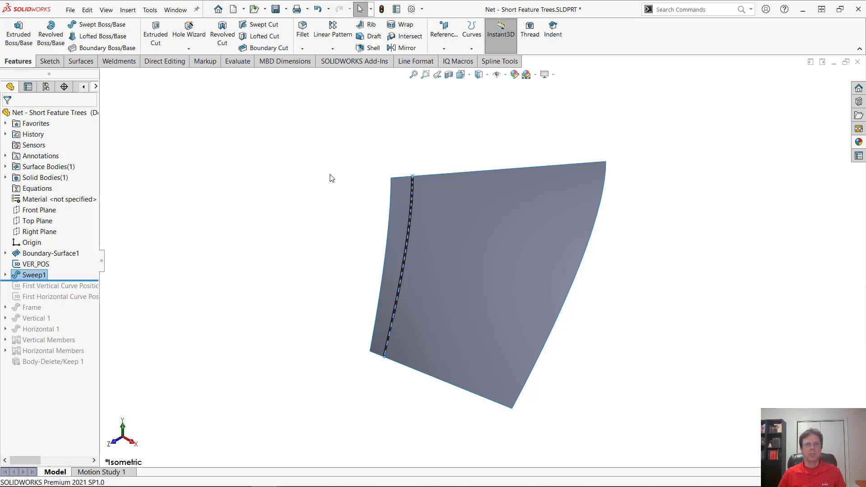
left_click(333, 48)
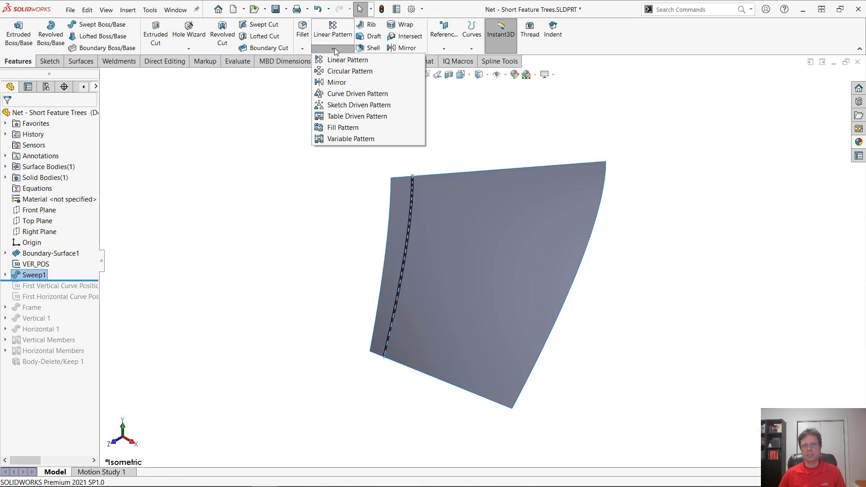
left_click(341, 141)
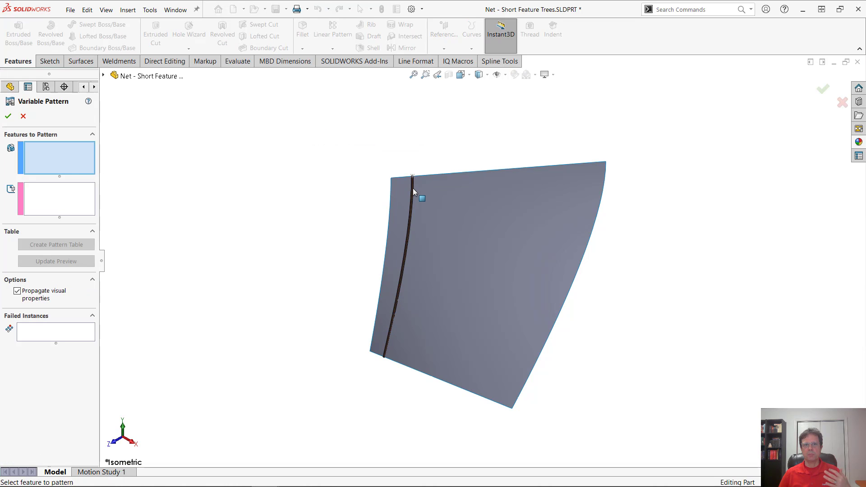
left_click(103, 77)
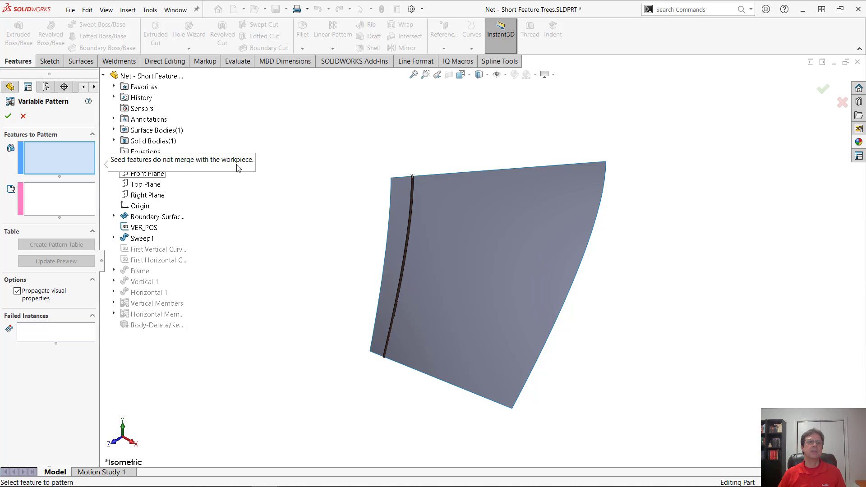
left_click(23, 116)
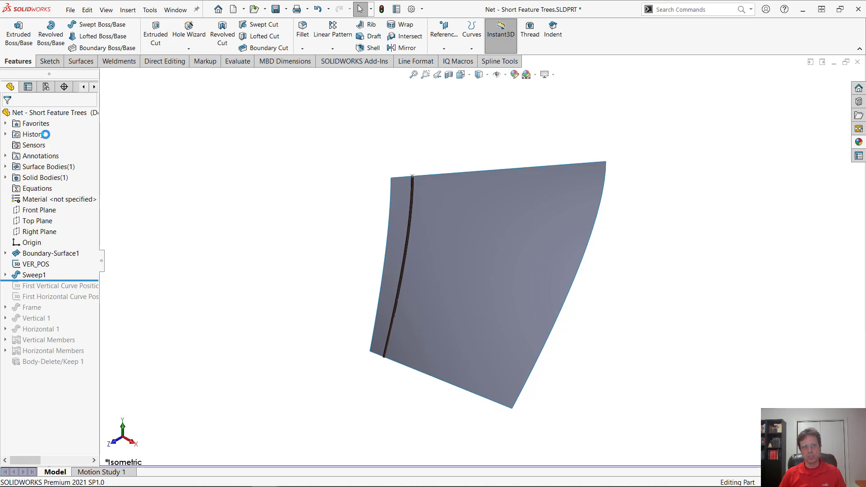
Roll the model back to just after Boundary-Surface1 and sweep a 50 mm diameter circular profile around the surface's closed edge loop.
left_click_drag(82, 276, 137, 269)
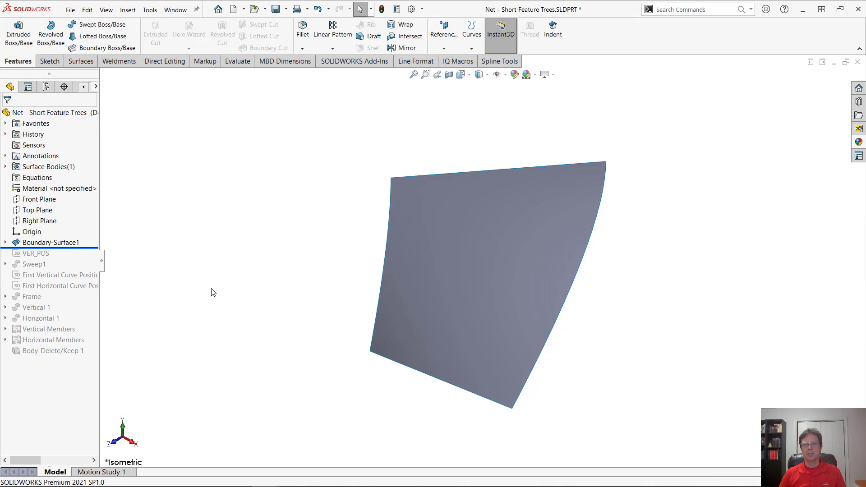
left_click(100, 24)
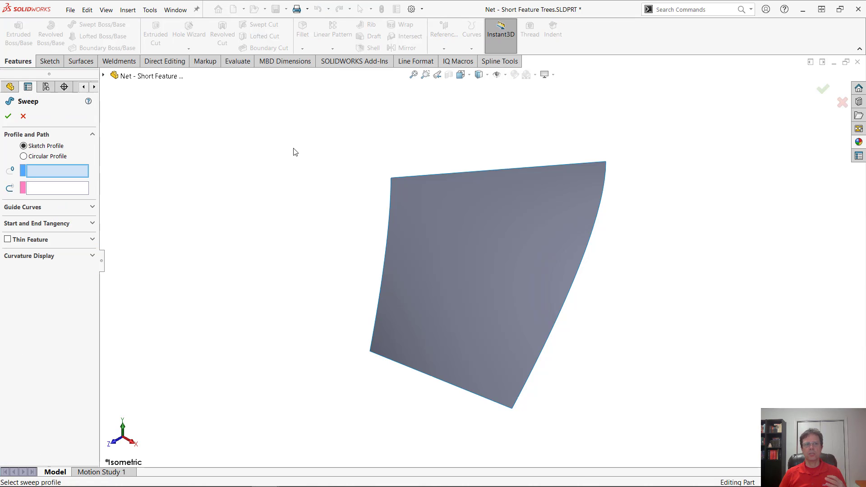
left_click(56, 158)
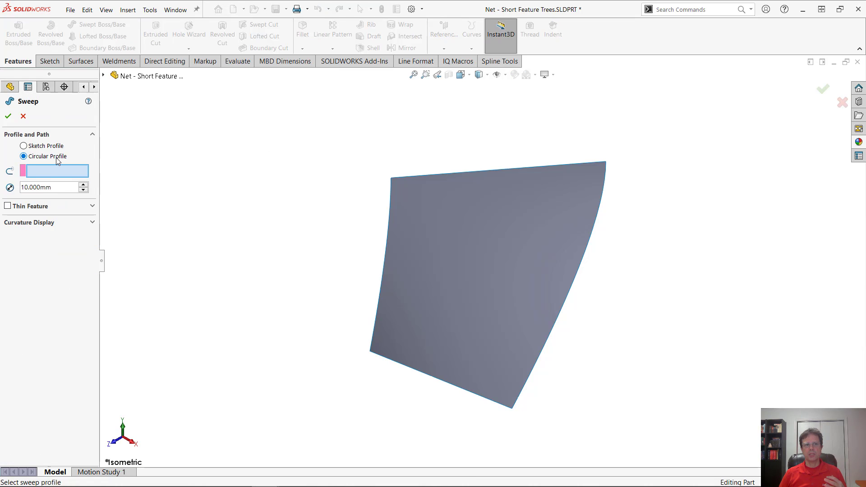
double_click(62, 186)
type("50")
key("Return")
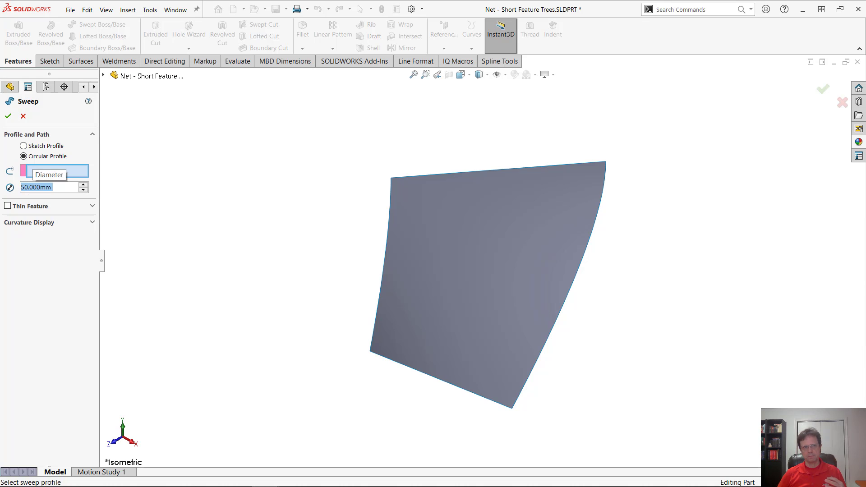
right_click(198, 143)
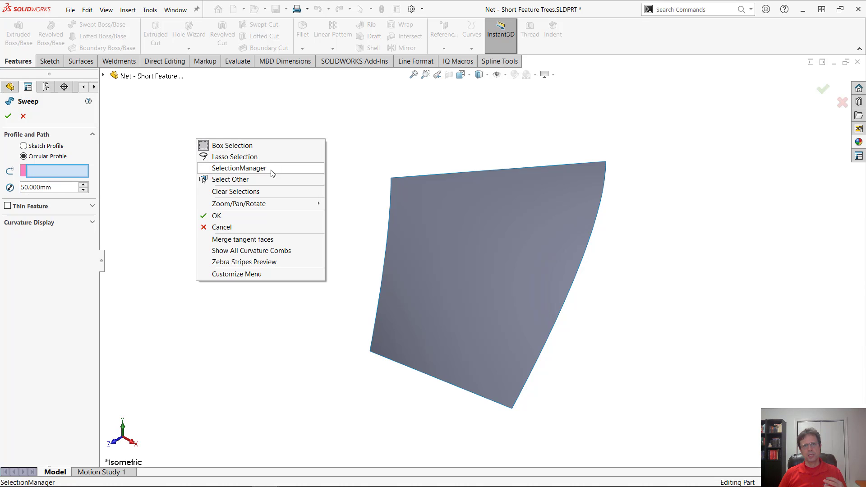
left_click(271, 169)
left_click(184, 143)
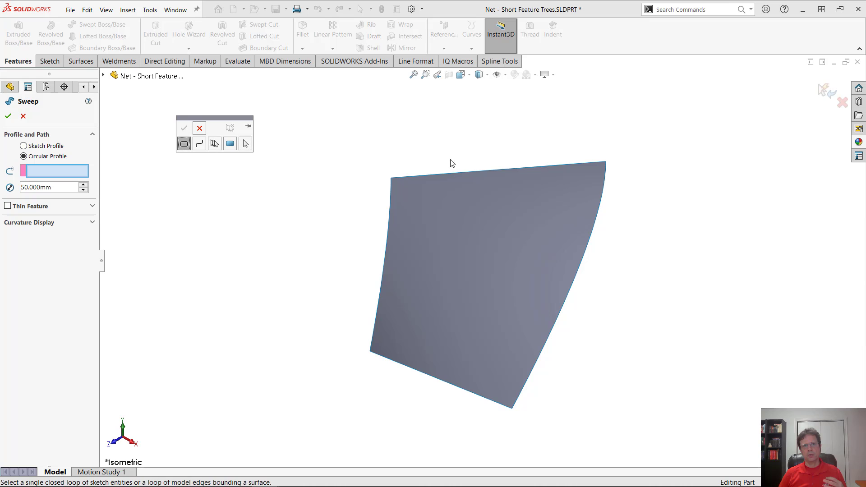
left_click(494, 171)
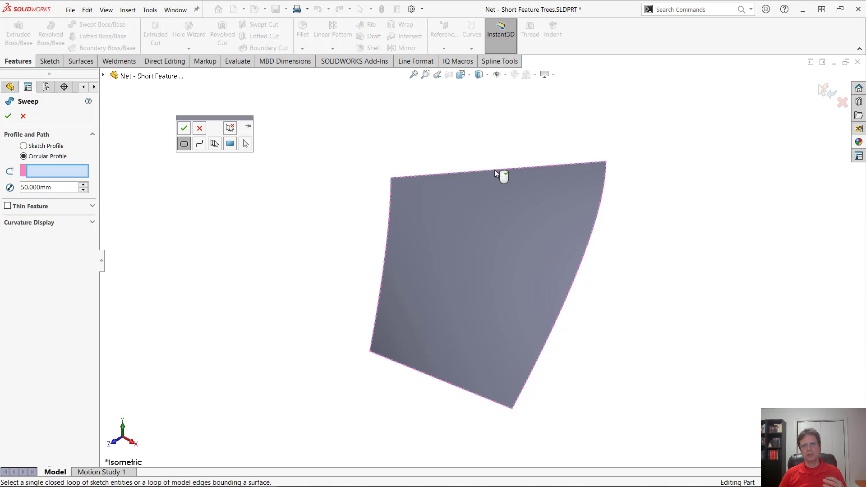
left_click(184, 128)
left_click(7, 117)
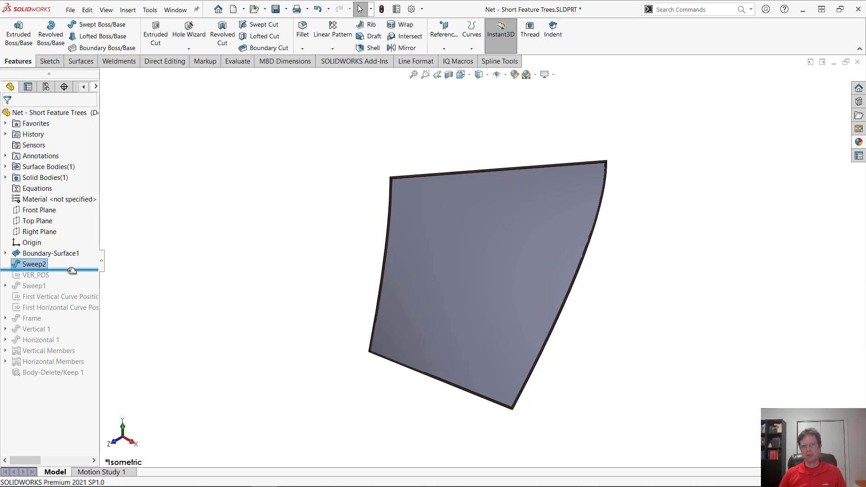
Roll the model forward past Sweep1 and edit that sweep with Merge result enabled so the vertical member joins the frame.
left_click_drag(72, 271, 65, 289)
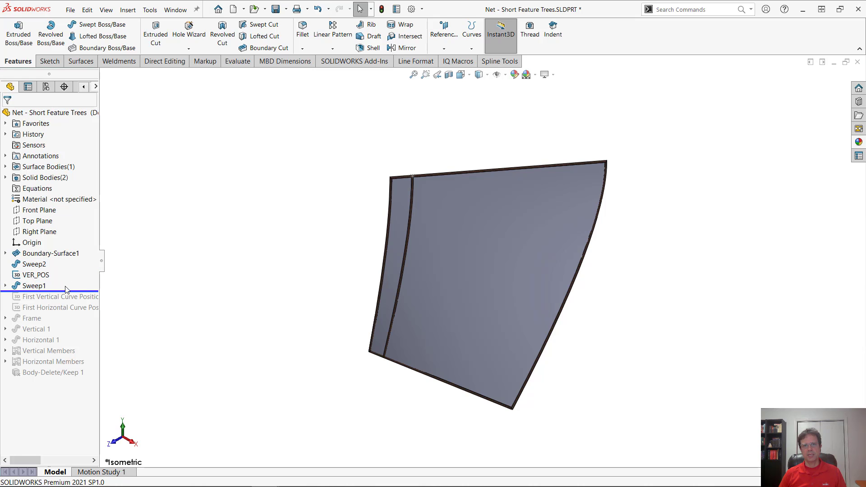
right_click(63, 289)
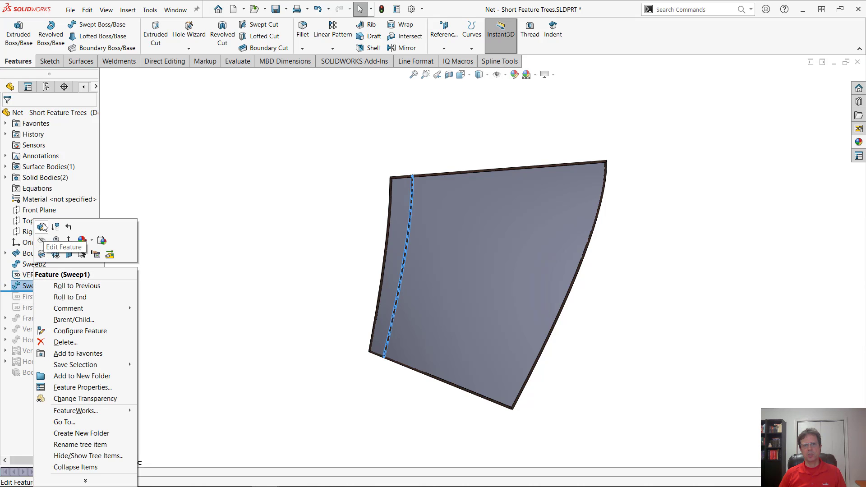
left_click(46, 228)
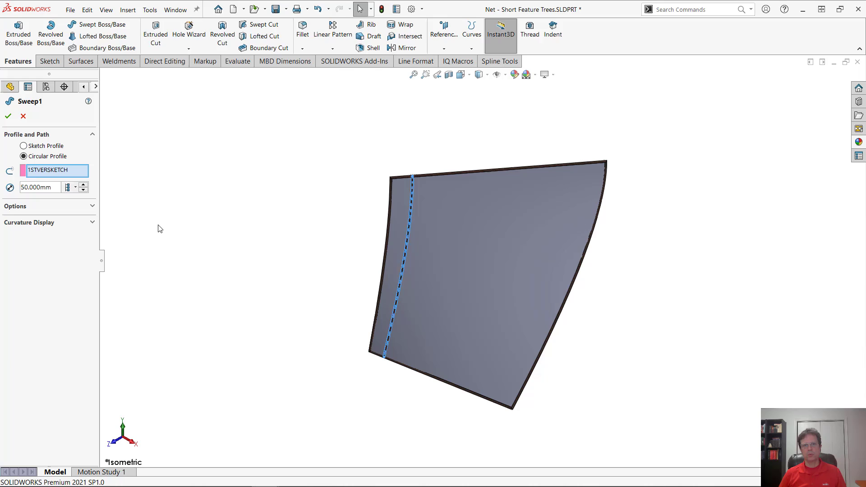
left_click(37, 207)
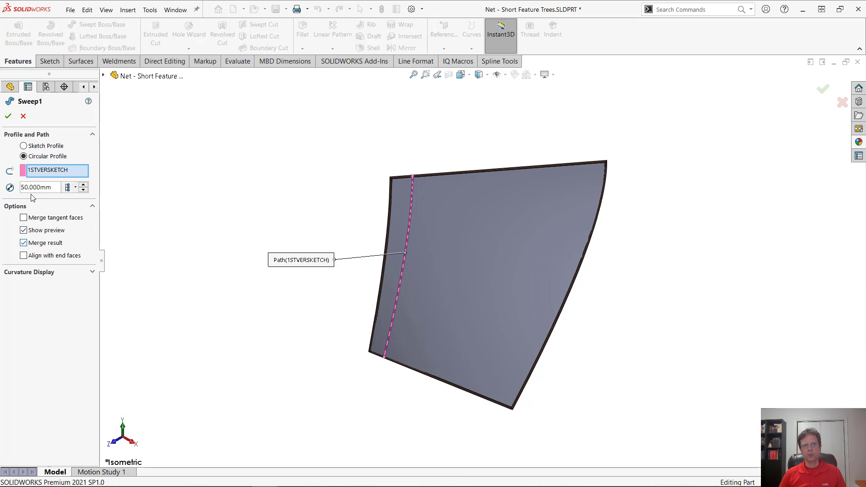
left_click(8, 116)
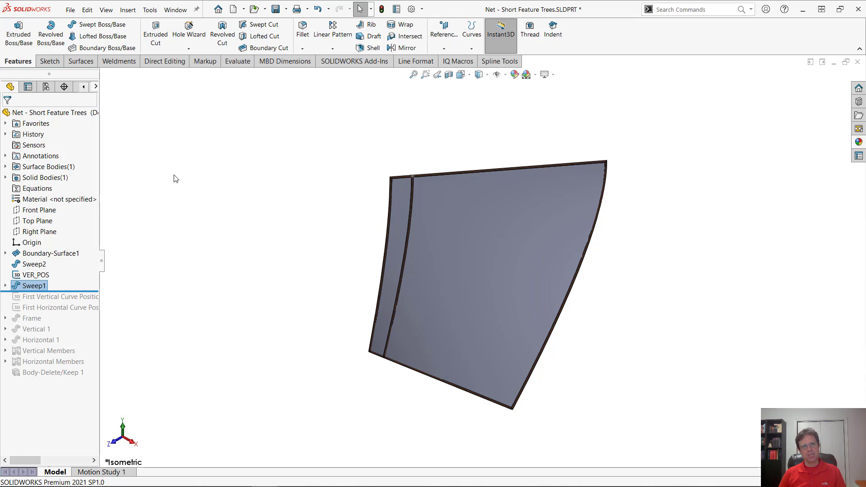
Start a variable pattern of Sweep1 with the VER_POS sketch as the reference geometry that drives it.
left_click(333, 49)
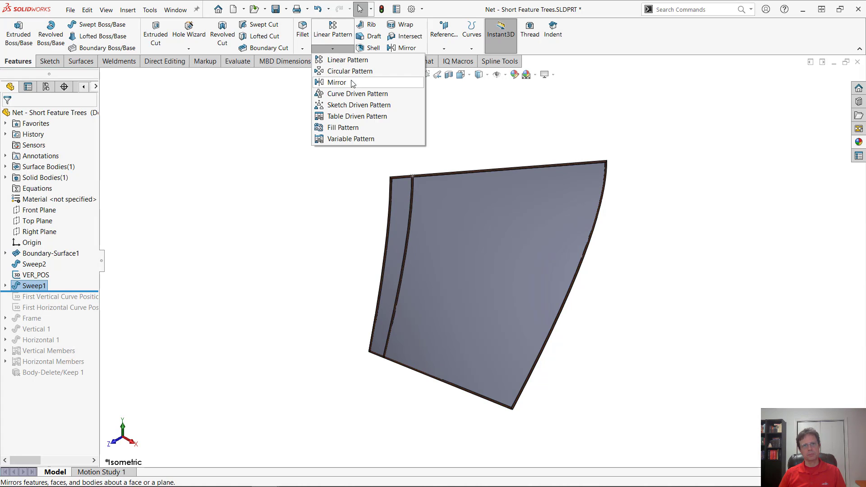
left_click(342, 146)
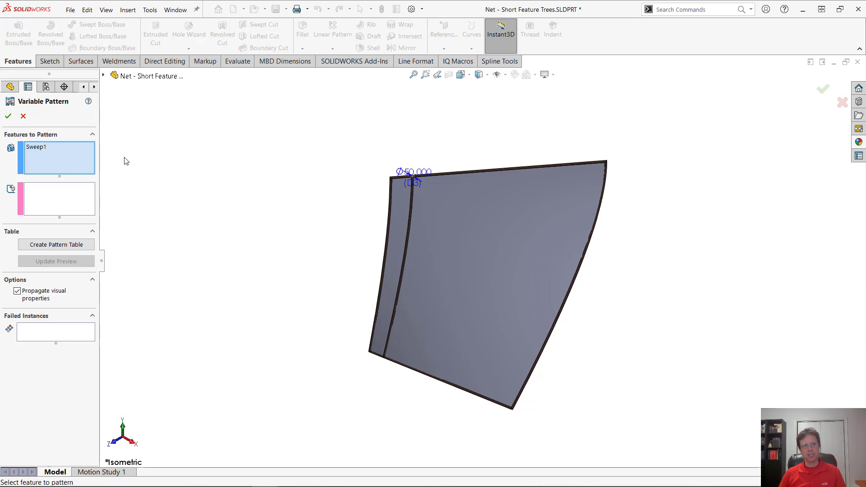
left_click(42, 147)
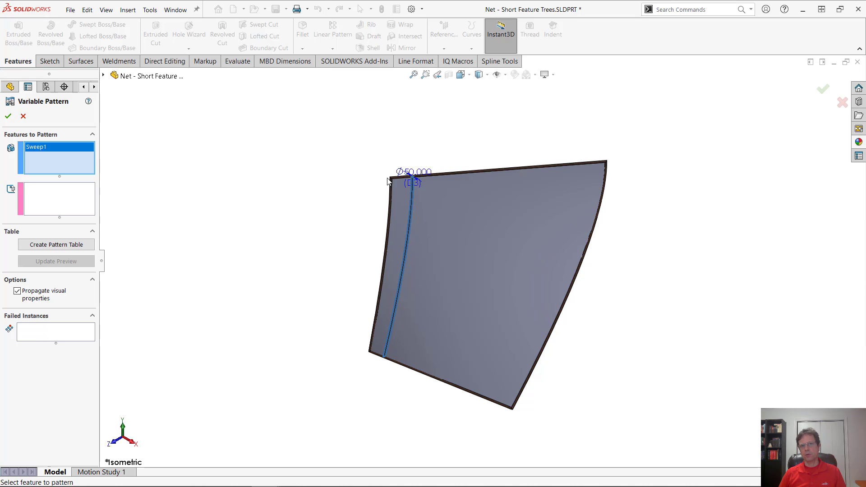
left_click(61, 204)
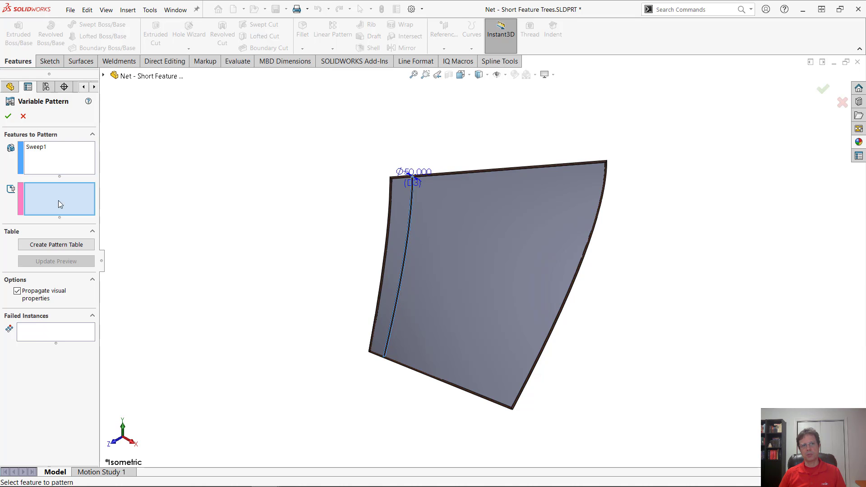
left_click(104, 76)
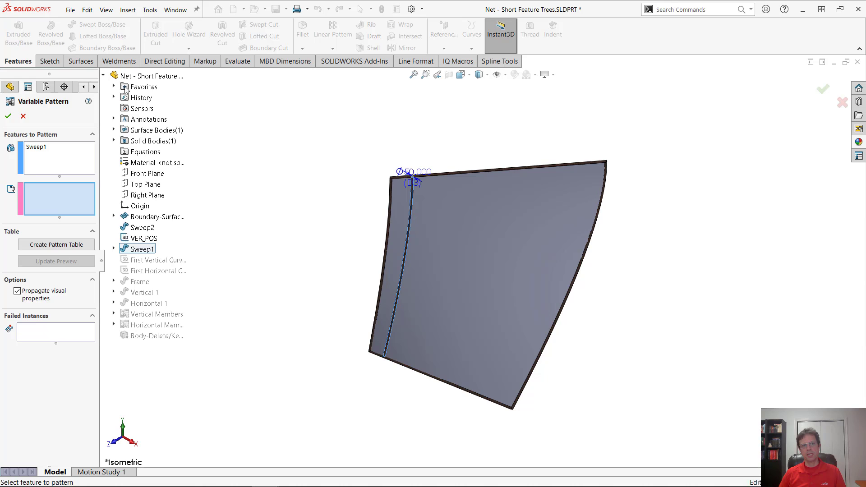
left_click(144, 238)
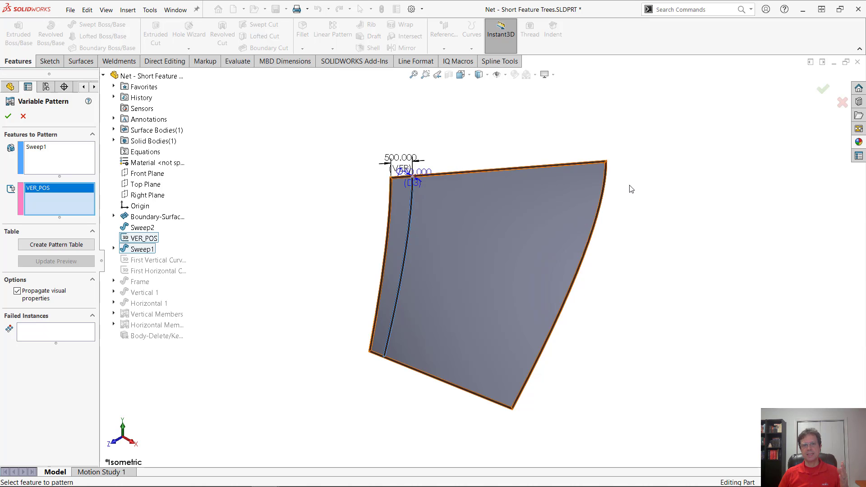
Create the pattern table and add the VER position dimension of VER_POS as its driving column.
left_click(52, 245)
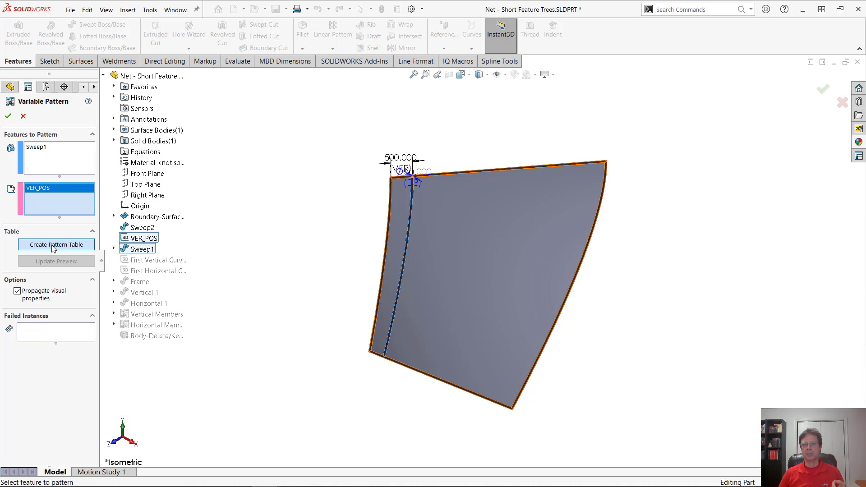
left_click_drag(421, 199, 651, 126)
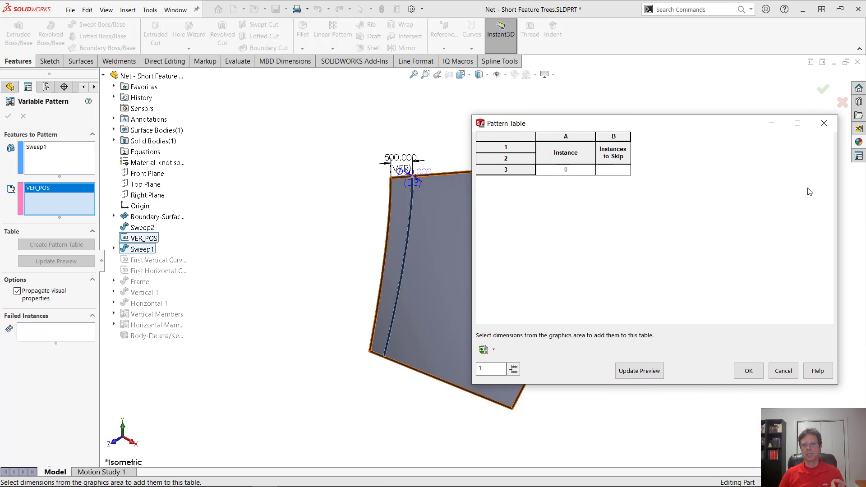
left_click(400, 165)
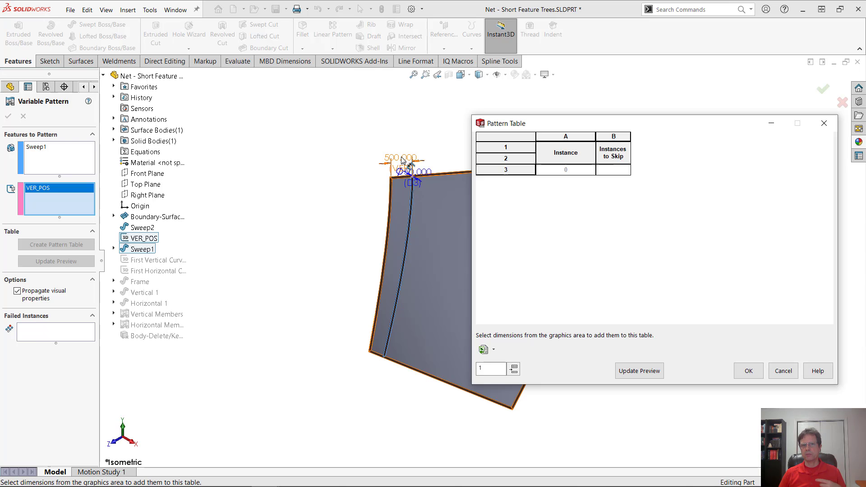
left_click(402, 161)
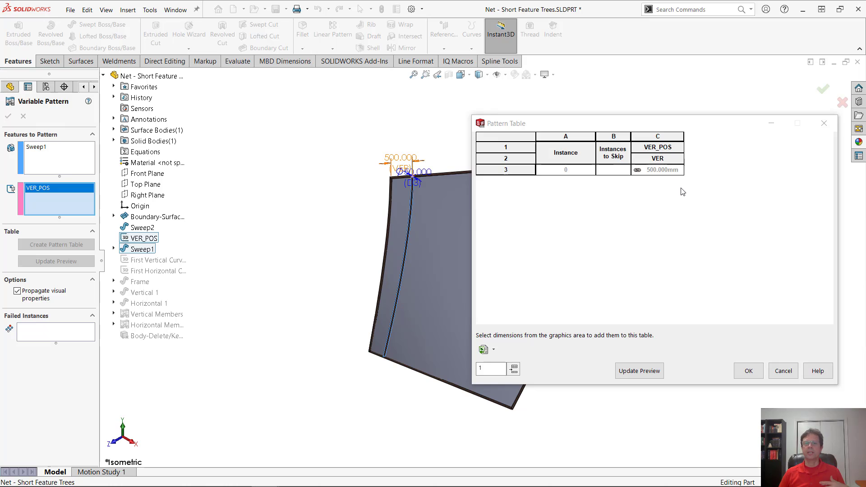
Add one pattern instance with a VER value of 1000 mm and update the pattern preview.
left_click(514, 370)
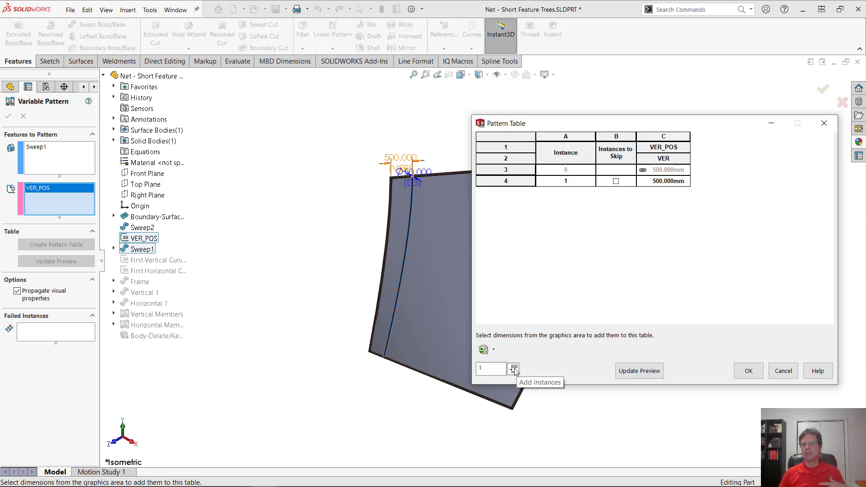
left_click(663, 181)
type("1000")
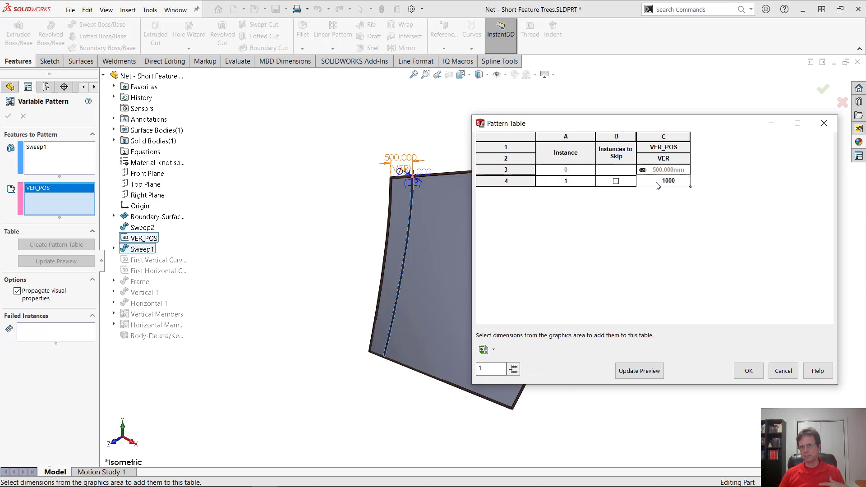
left_click(692, 235)
left_click_drag(681, 127, 780, 118)
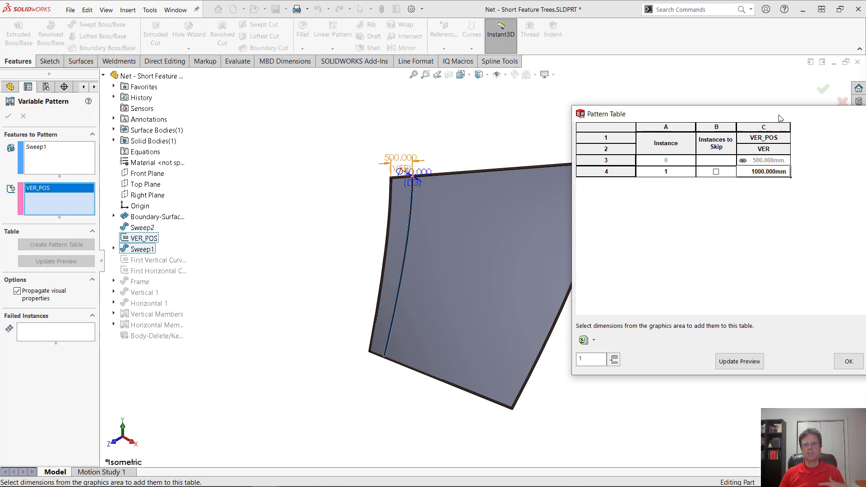
left_click(746, 361)
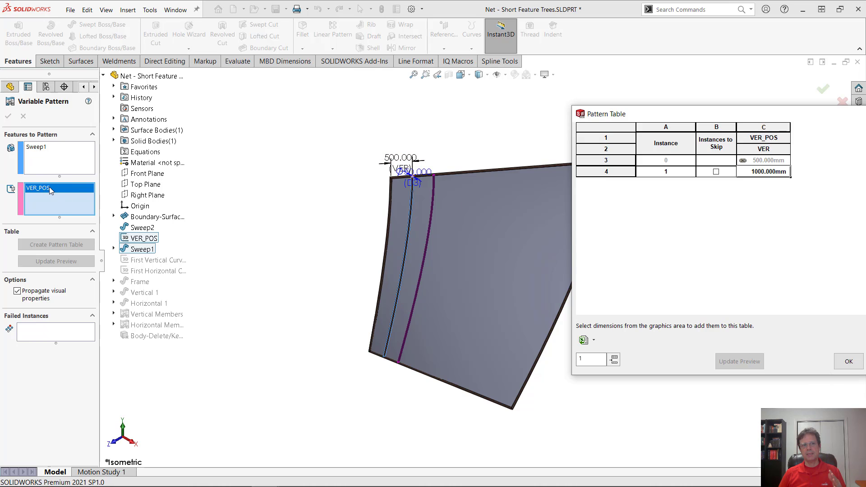
Add five more instances to the variable pattern table.
left_click(667, 168)
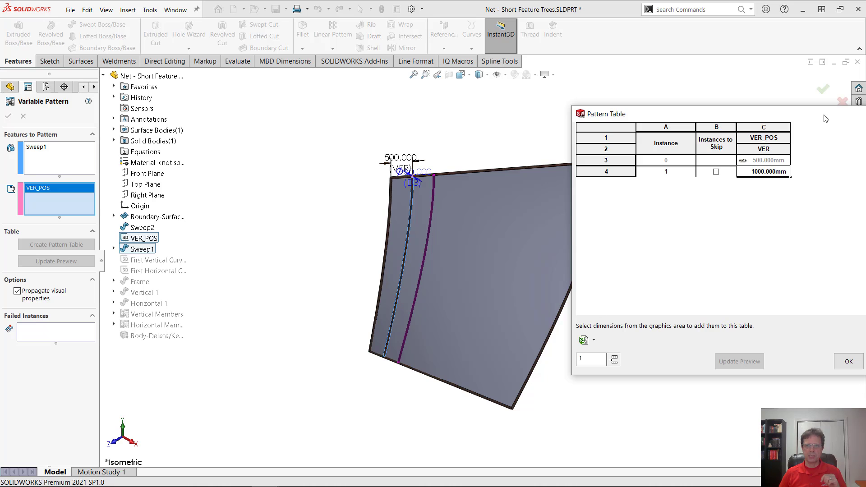
left_click_drag(803, 116, 778, 97)
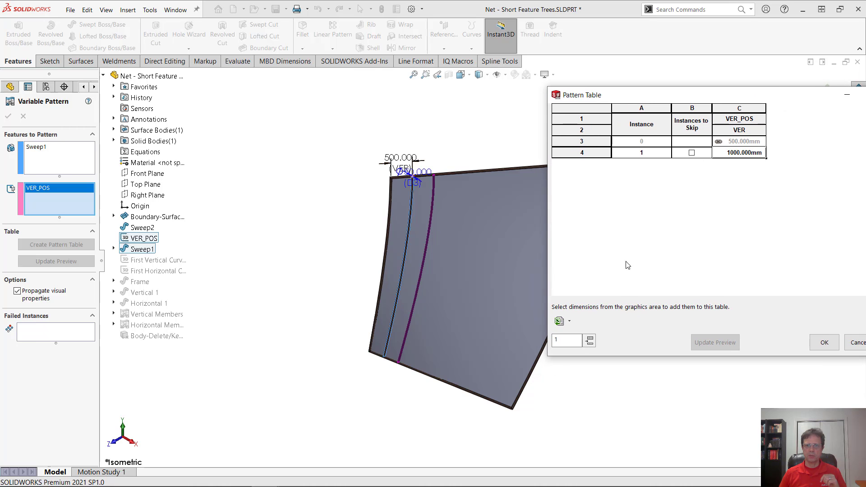
left_click_drag(569, 340, 536, 338)
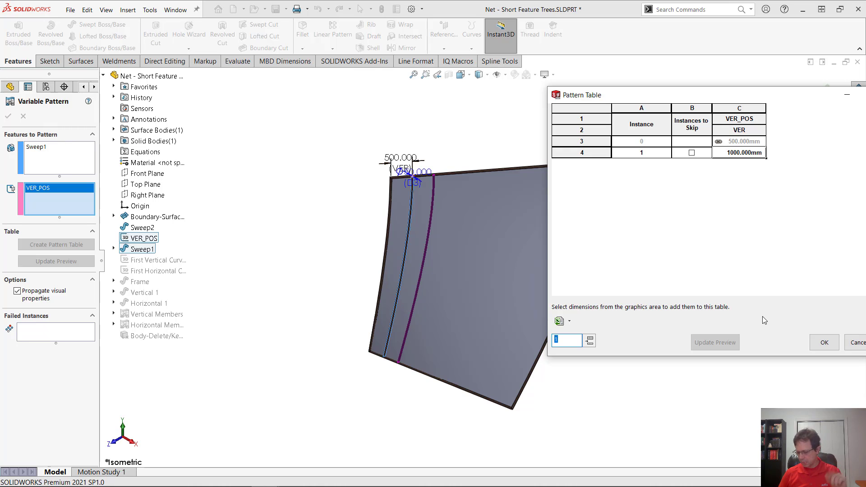
type("5")
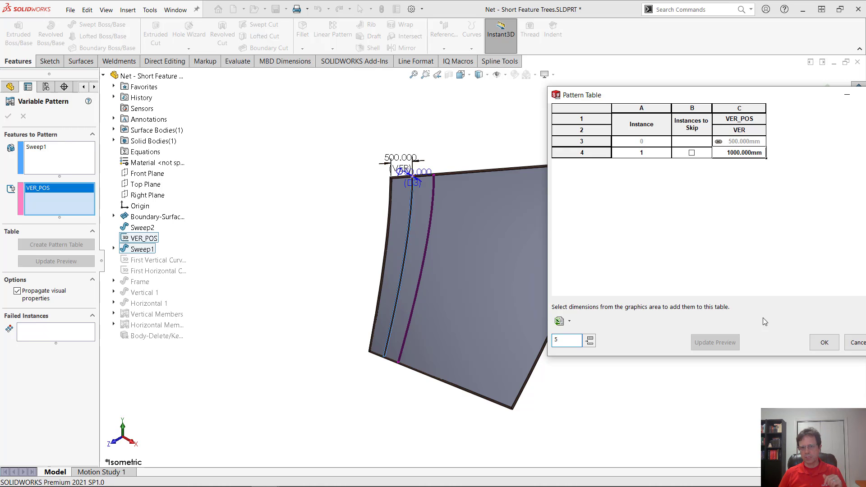
left_click(590, 340)
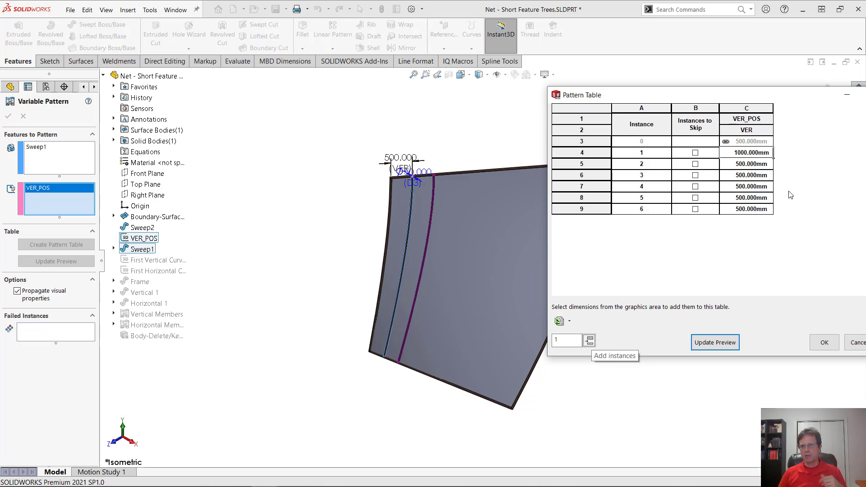
Fill the VER values of instances 2 to 6 in 500 mm increments from 1500 to 3500 mm and update the pattern preview.
left_click(768, 142)
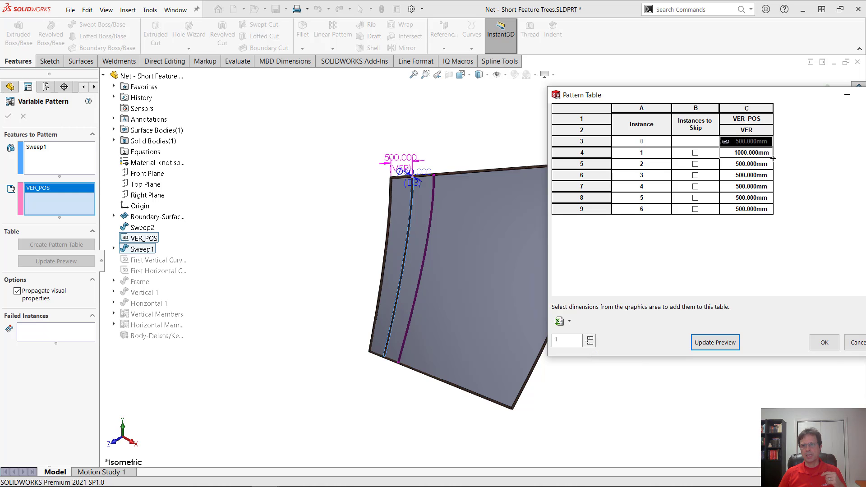
left_click_drag(773, 158, 775, 217)
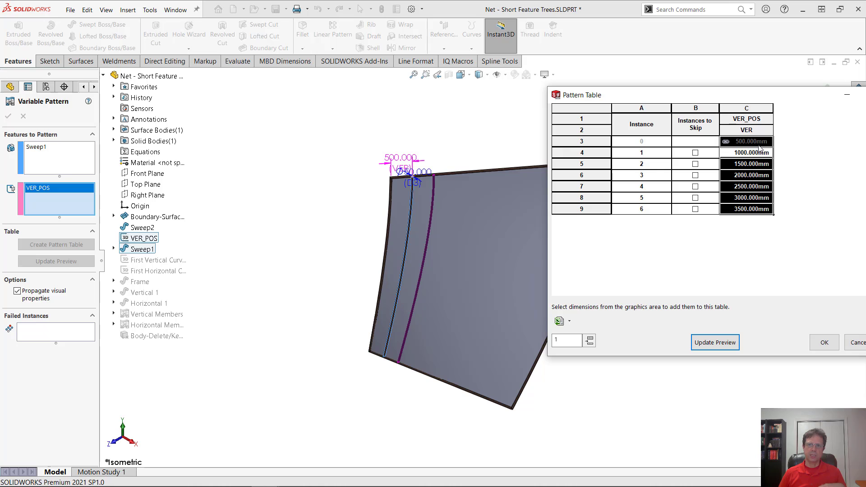
left_click(717, 345)
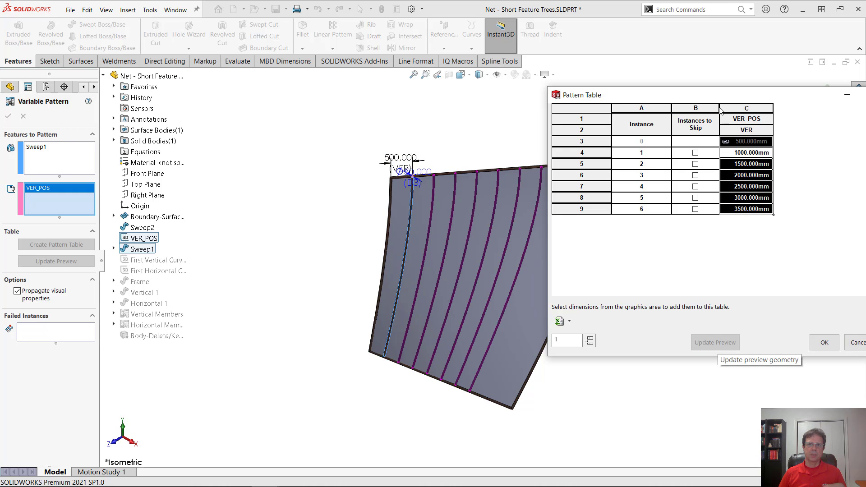
left_click_drag(714, 95, 745, 83)
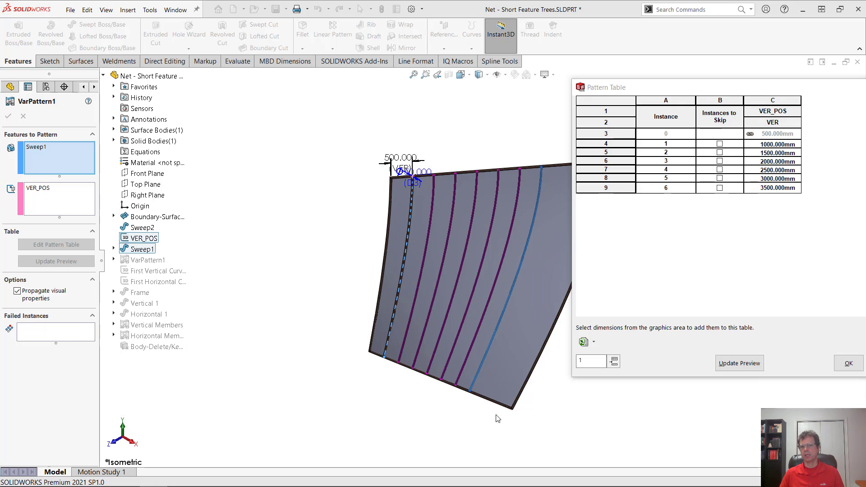
Add a seventh instance to the VarPattern1 table with a VER value of 7000 mm and accept the table.
left_click(614, 363)
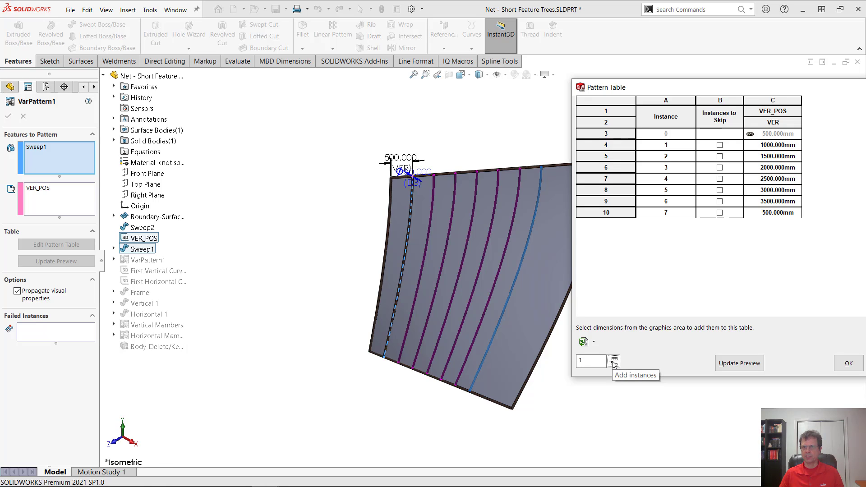
left_click(789, 214)
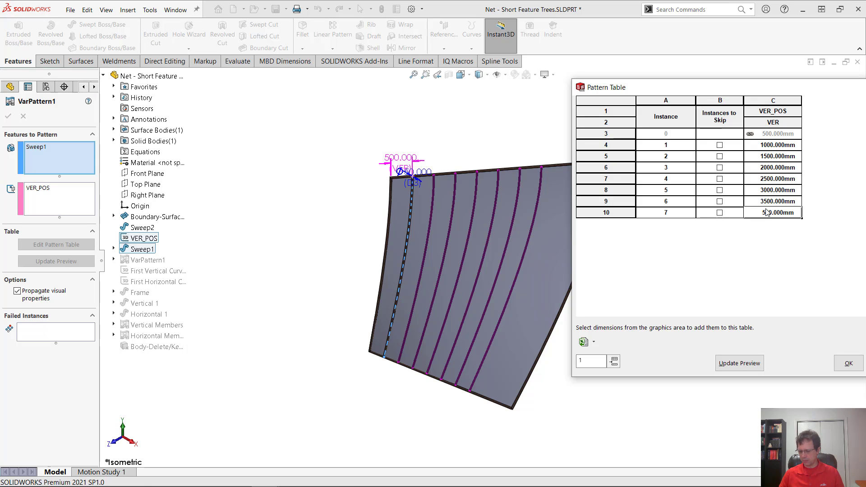
type("7000")
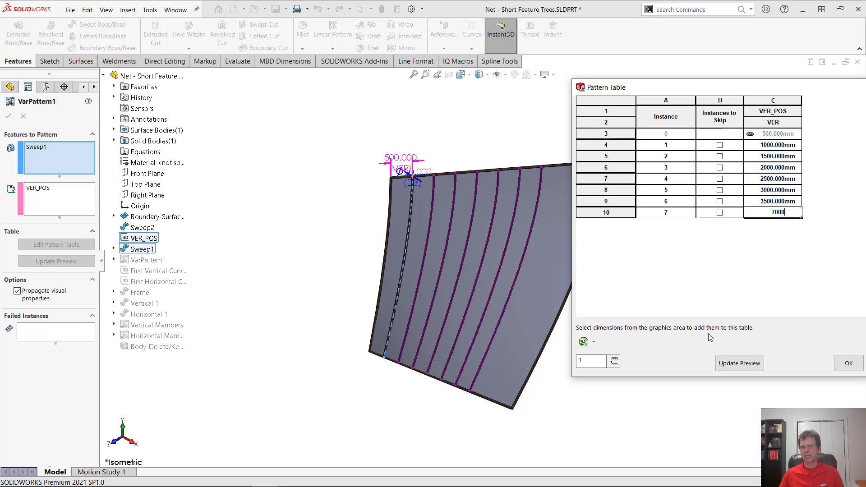
left_click(848, 364)
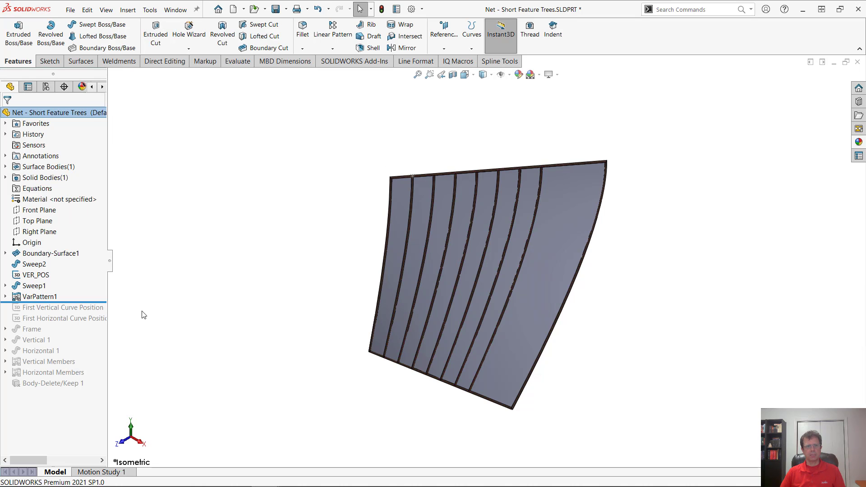
Expand VarPattern1 and inspect the position and driving dimension of each instance from VarInstance1 to VarInstance7.
left_click(27, 297)
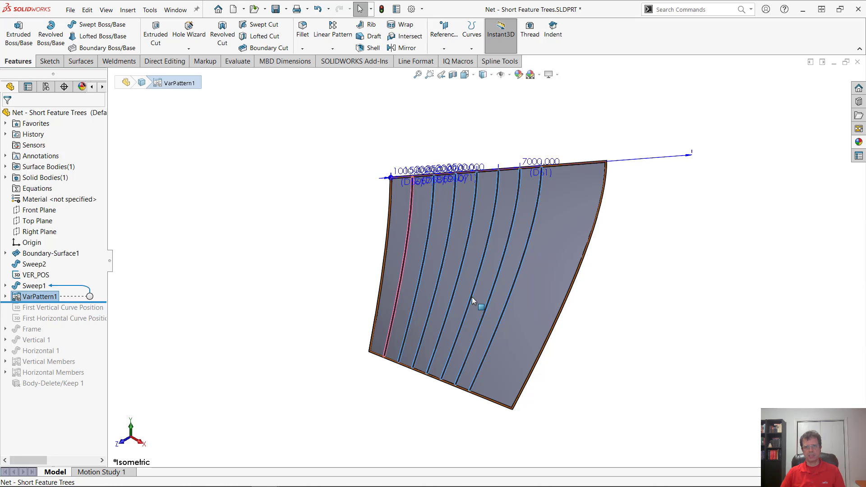
left_click(6, 297)
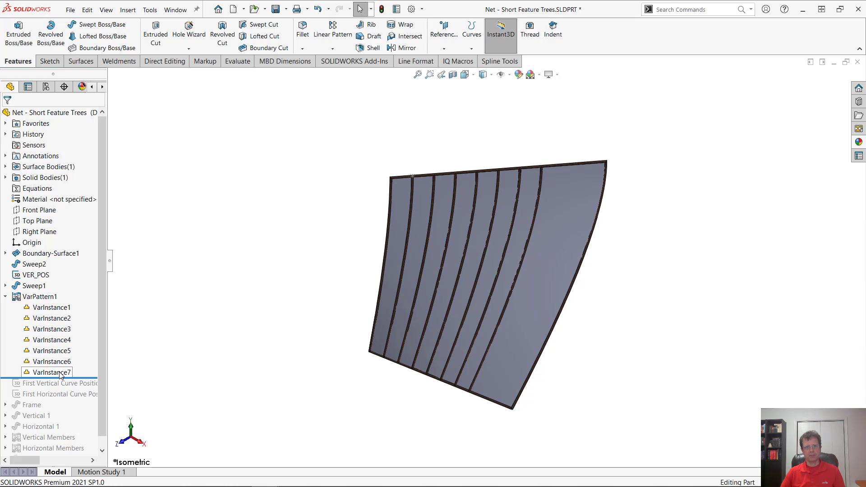
left_click(50, 307)
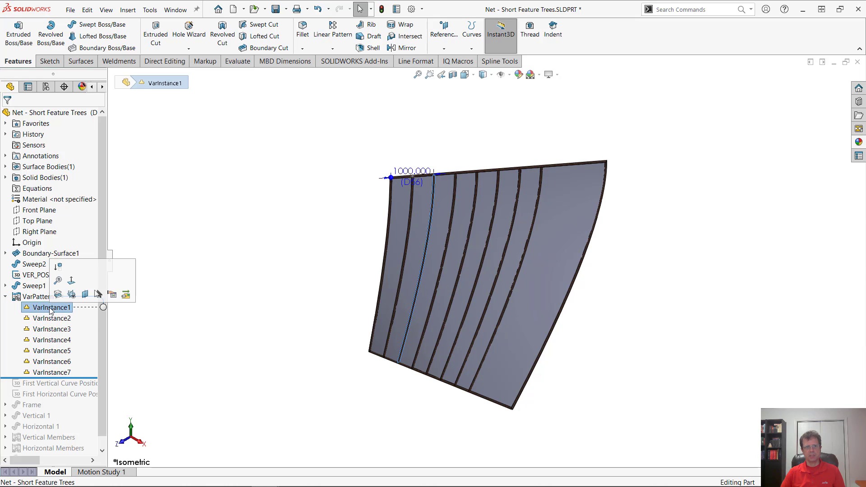
left_click(51, 318)
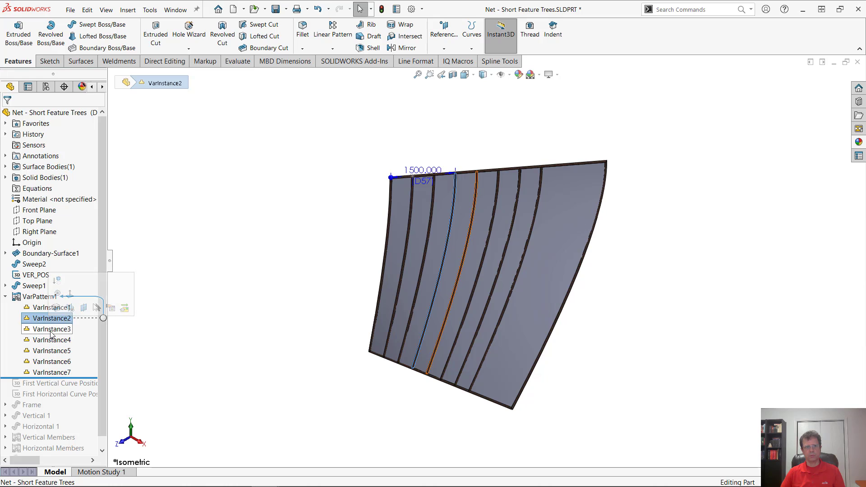
left_click(51, 330)
left_click(51, 340)
left_click(53, 351)
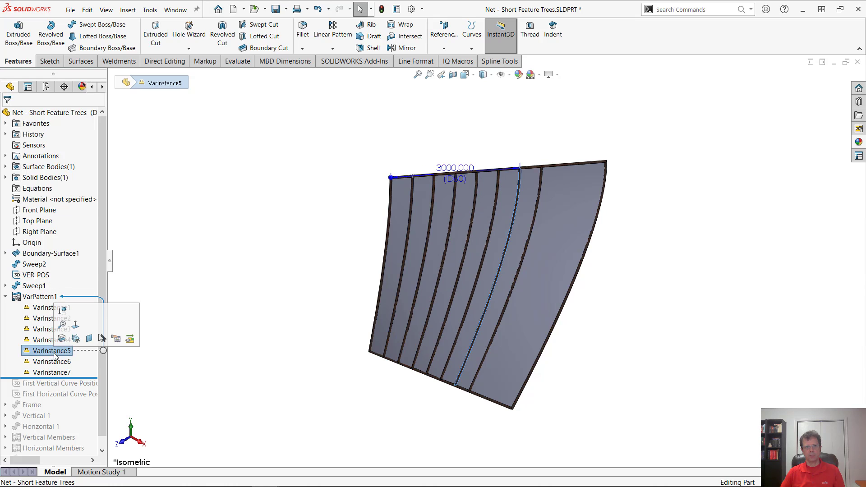
left_click(53, 361)
left_click(54, 372)
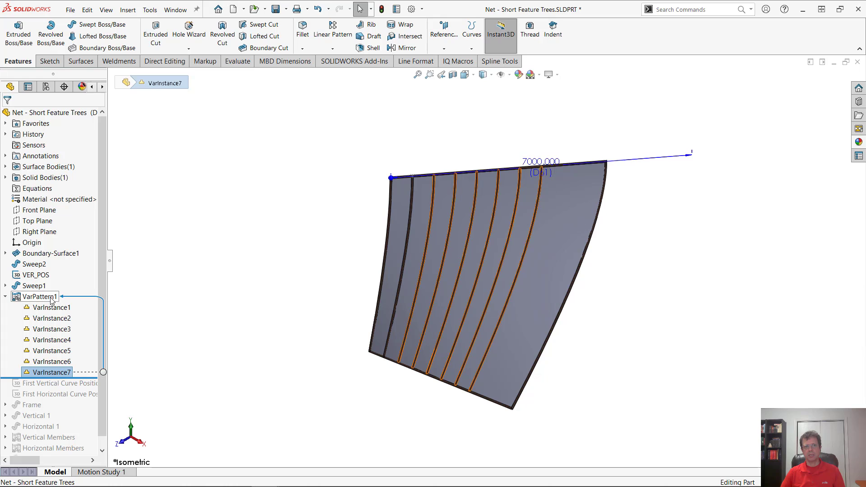
Check the failed instances in the VarPattern1 definition without changing the pattern.
right_click(50, 297)
left_click(57, 227)
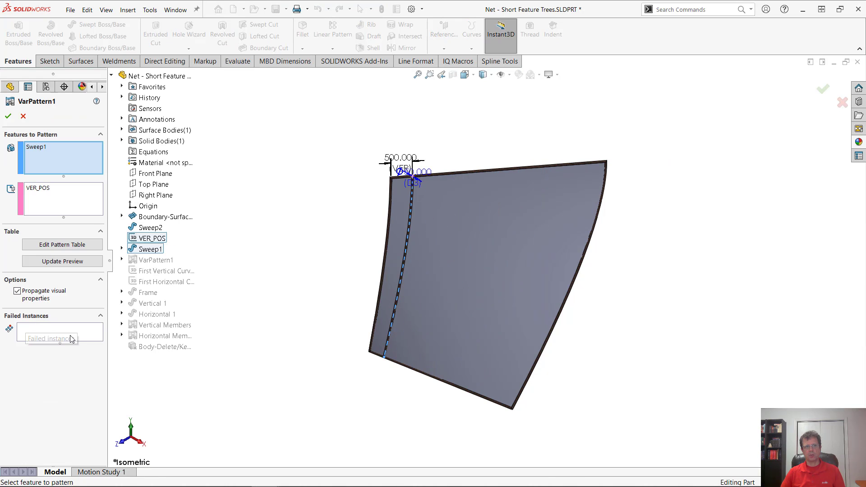
left_click(24, 117)
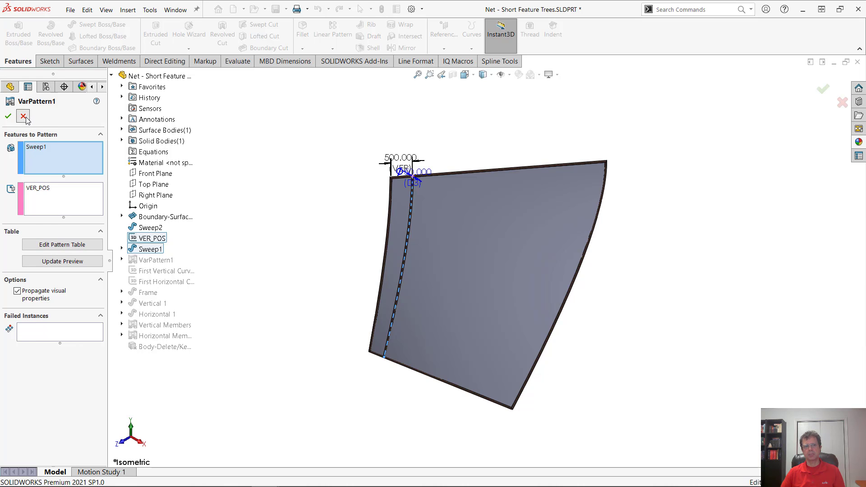
Delete the out-of-range instance VarInstance7 from VarPattern1.
right_click(46, 376)
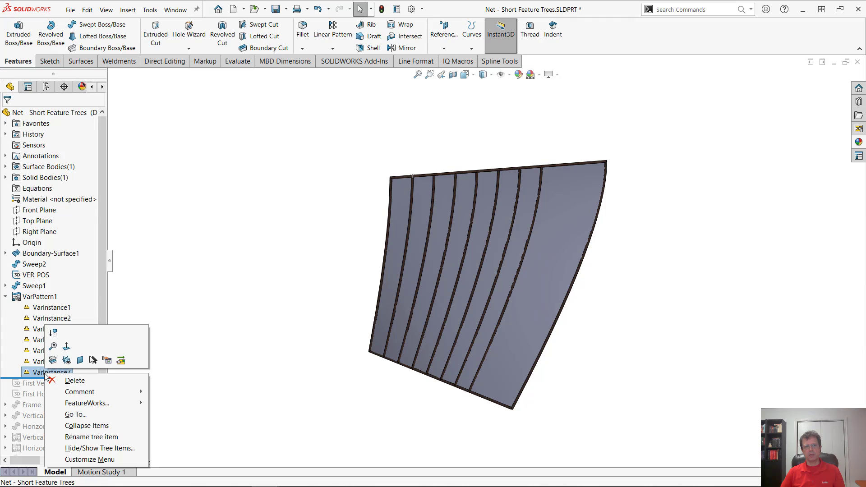
left_click(75, 382)
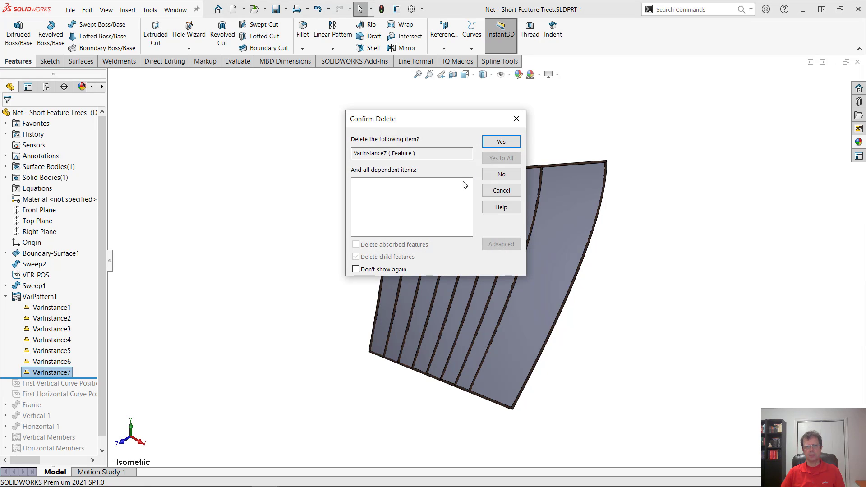
left_click(496, 142)
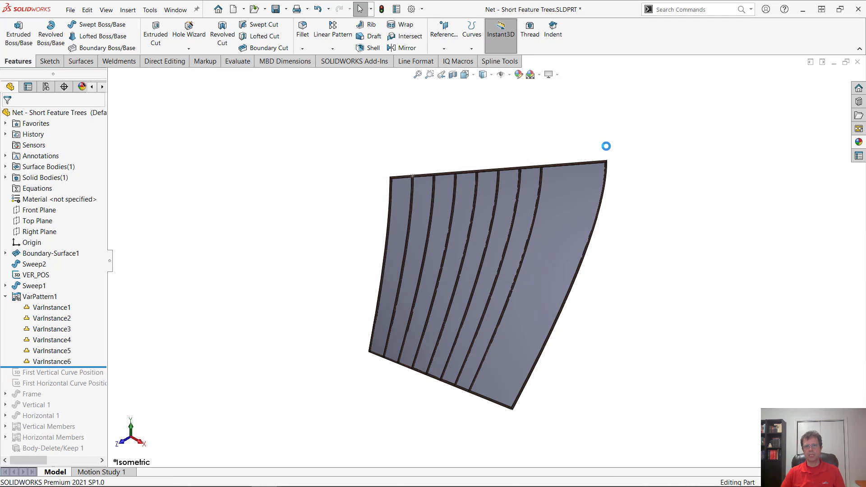
Review the remaining instances in the VarPattern1 pattern table, accept the pattern and save the part.
right_click(48, 299)
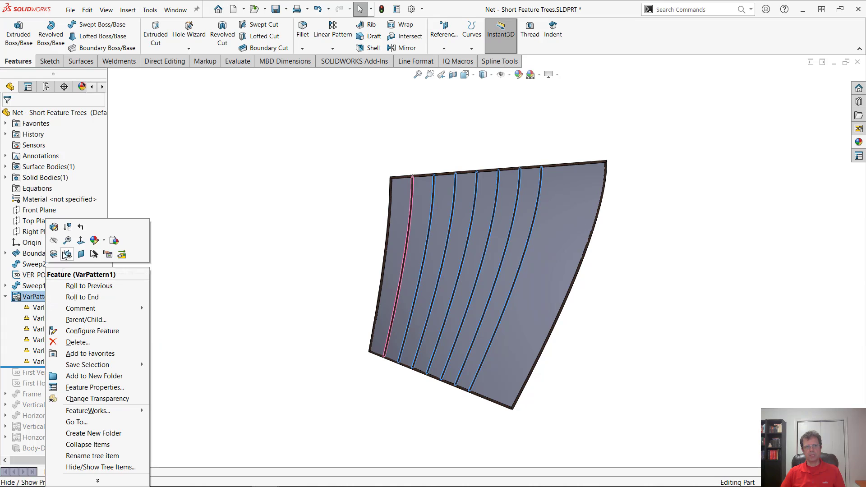
left_click(55, 228)
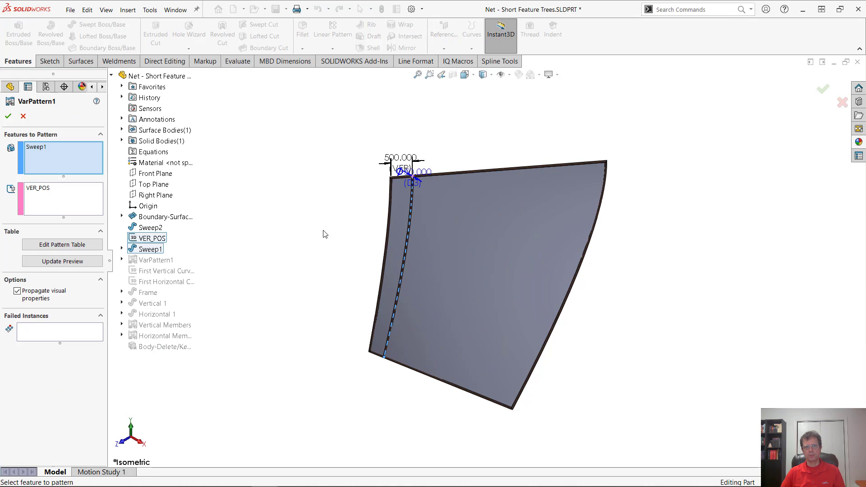
left_click(64, 247)
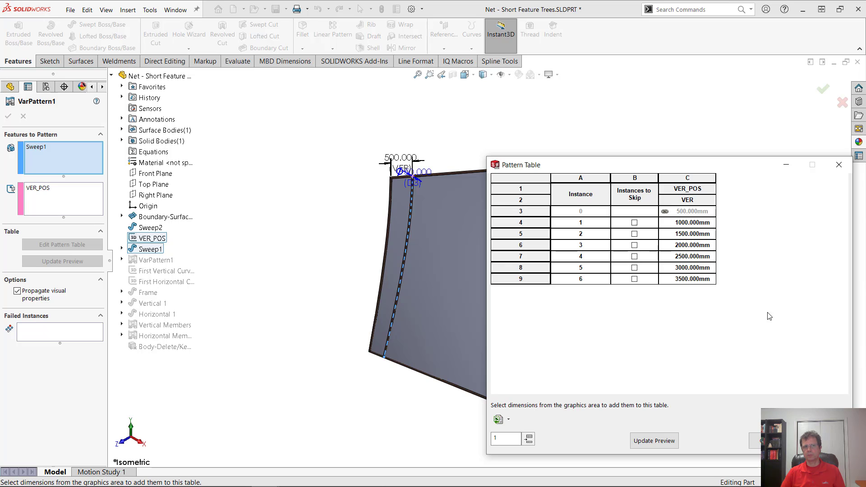
left_click(758, 441)
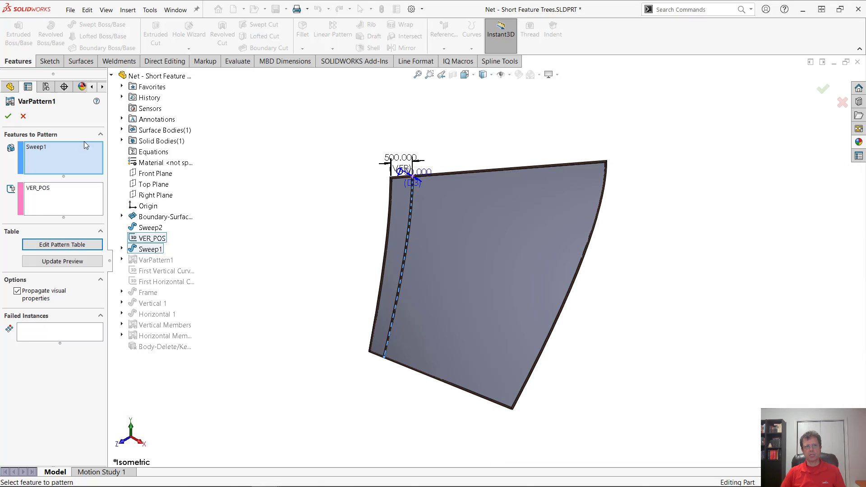
left_click(8, 116)
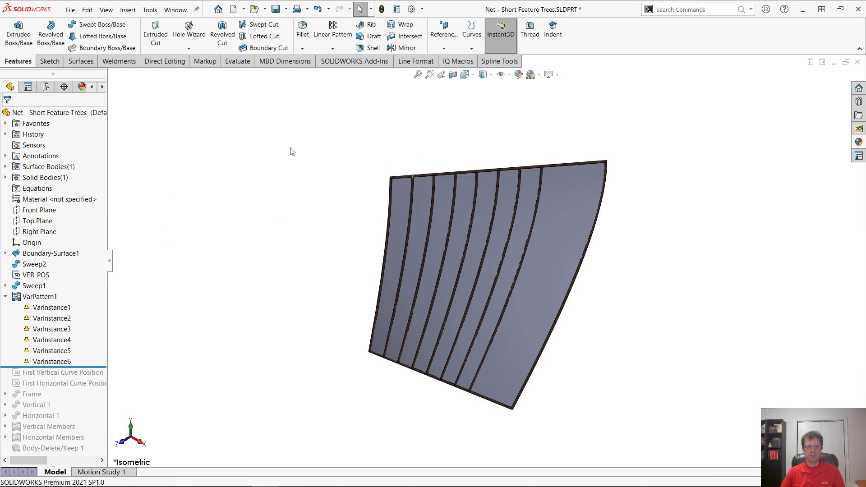
key("ctrl+s")
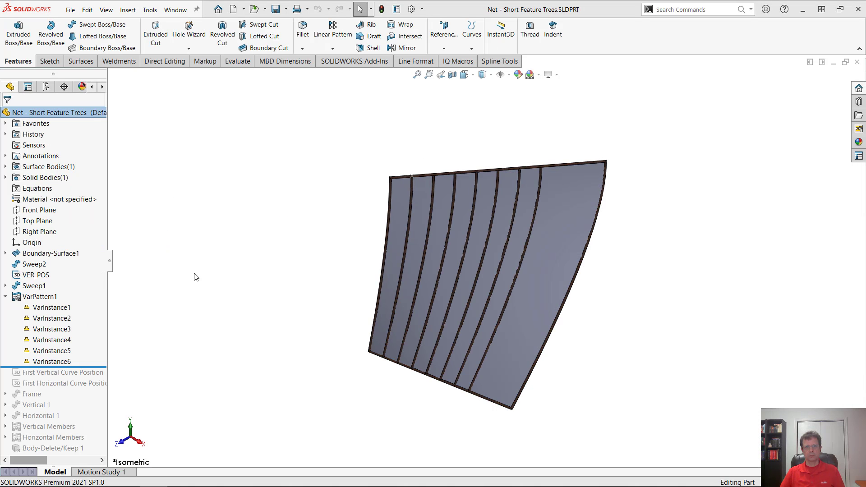
Suppress the single pattern instance VarInstance3 and unsuppress it again.
left_click(54, 332)
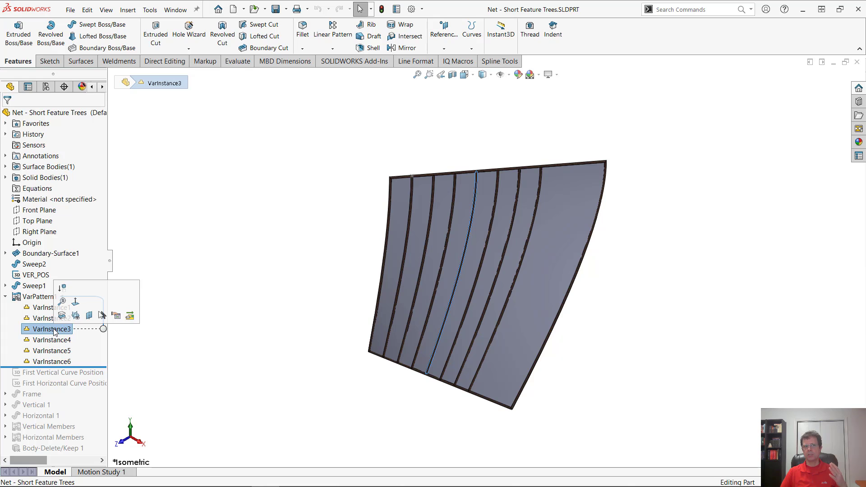
left_click(62, 288)
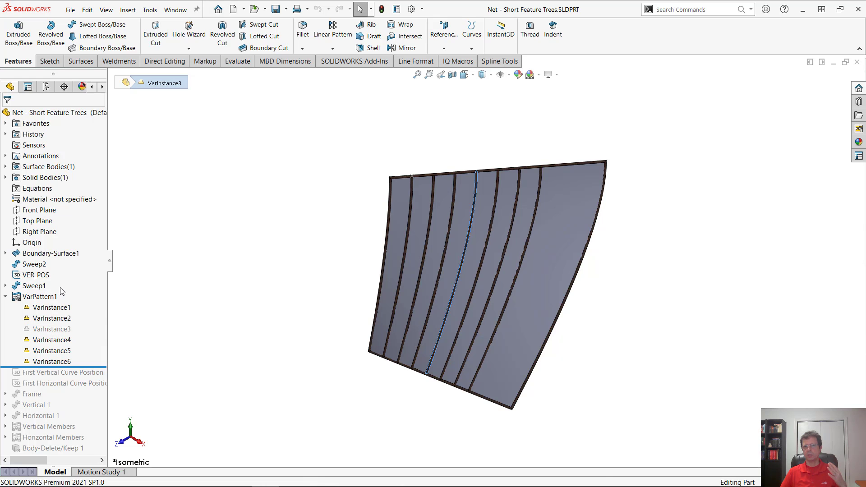
right_click(62, 332)
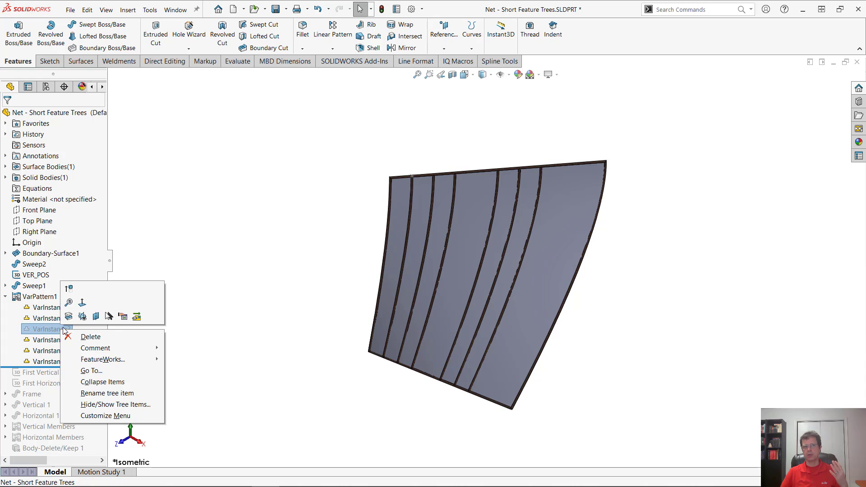
left_click(70, 289)
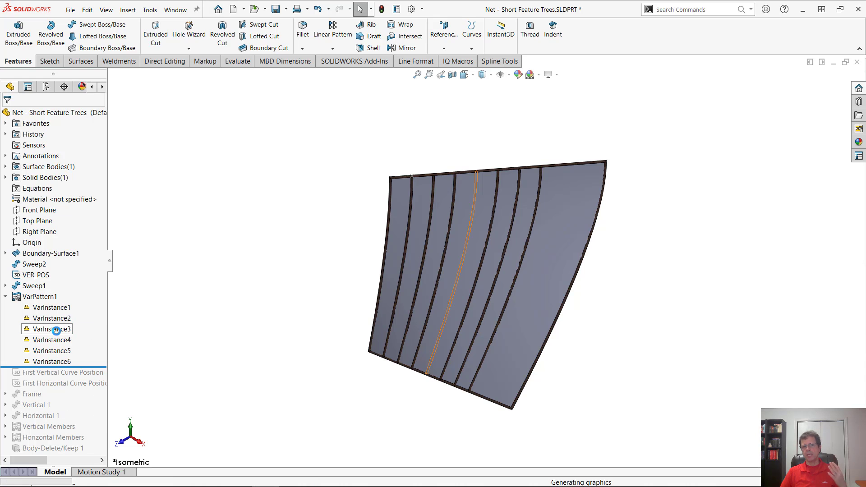
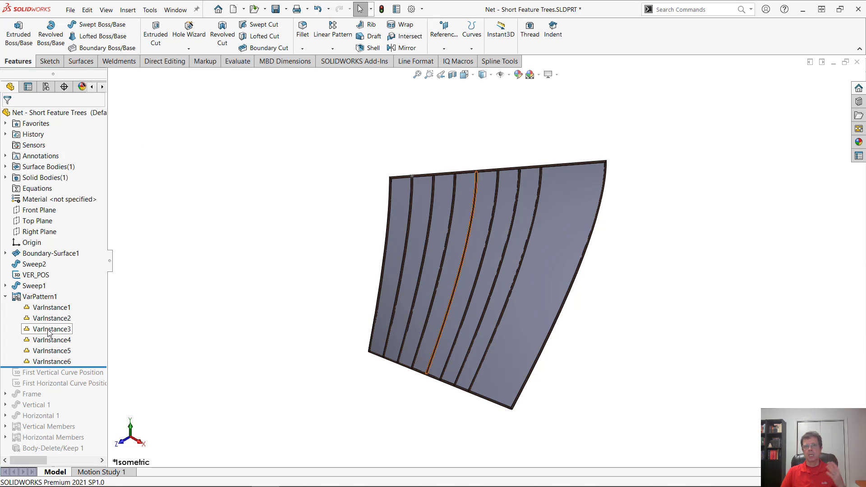
Set the position of pattern instance VarInstance3 along the net's upper edge to 2200 mm and rebuild the part.
left_click(47, 331)
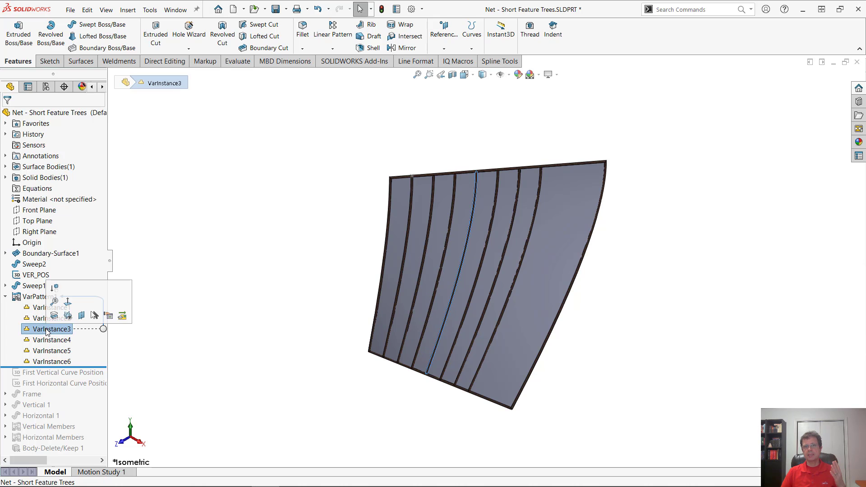
double_click(26, 334)
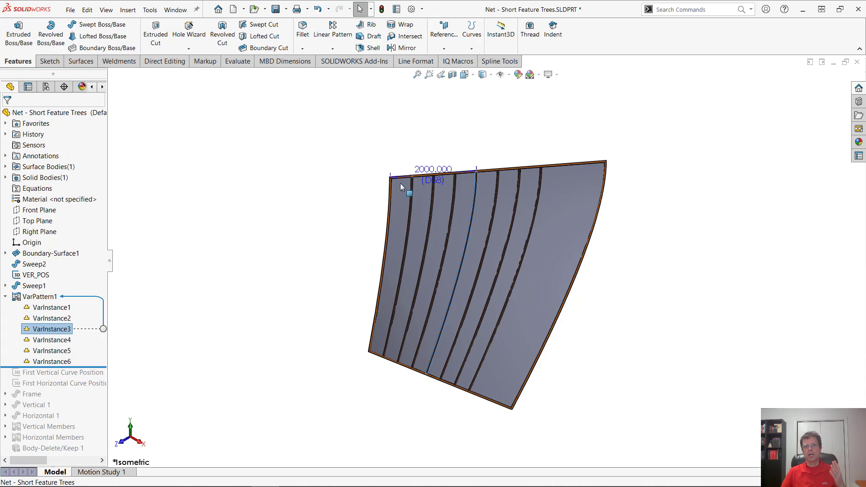
double_click(423, 170)
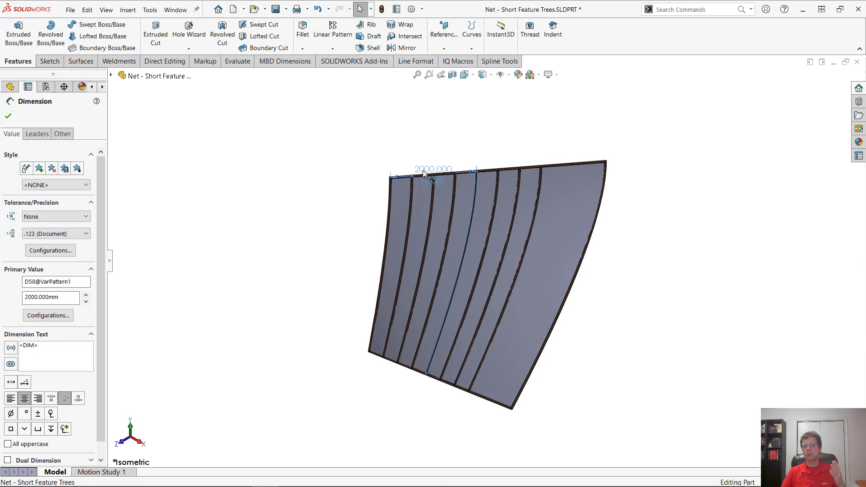
type("2200")
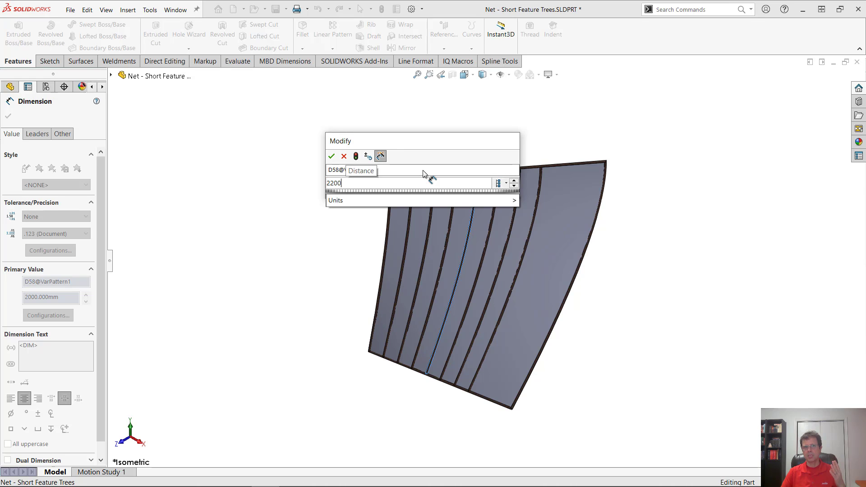
key("Return")
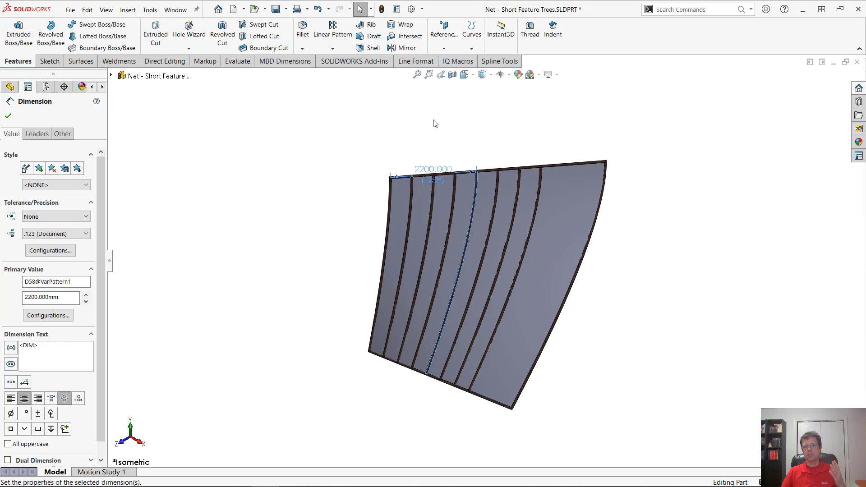
left_click(435, 124)
left_click(382, 9)
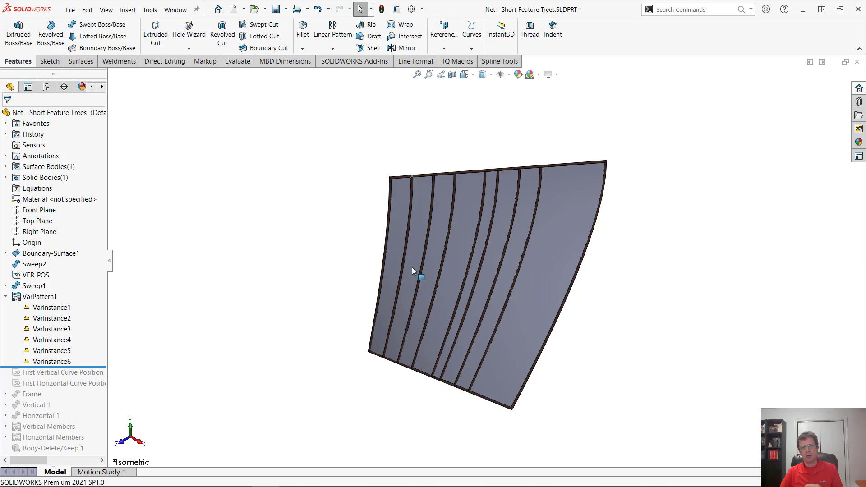
Set the position of pattern instance VarInstance3 back to 2000 mm and rebuild the part.
left_click(46, 328)
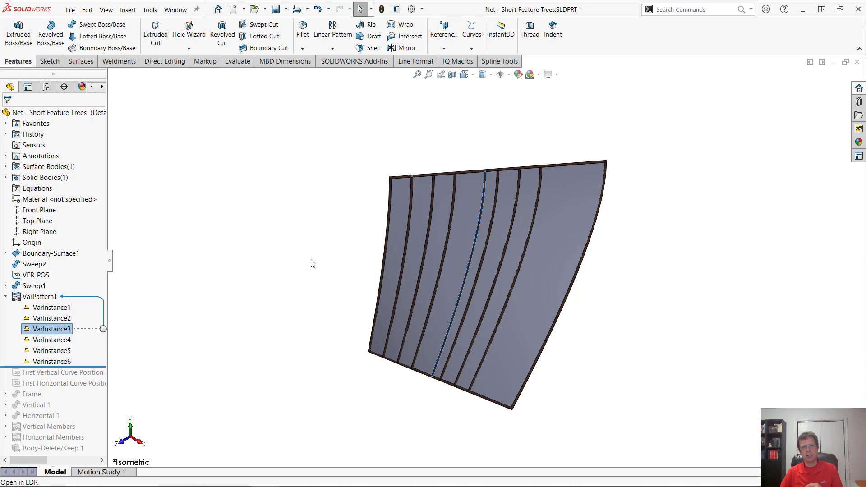
left_click(47, 328)
left_click(27, 330)
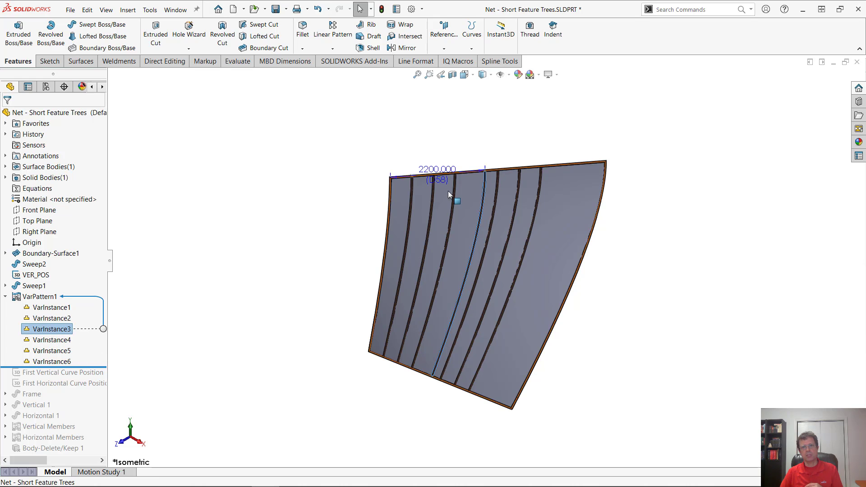
double_click(436, 171)
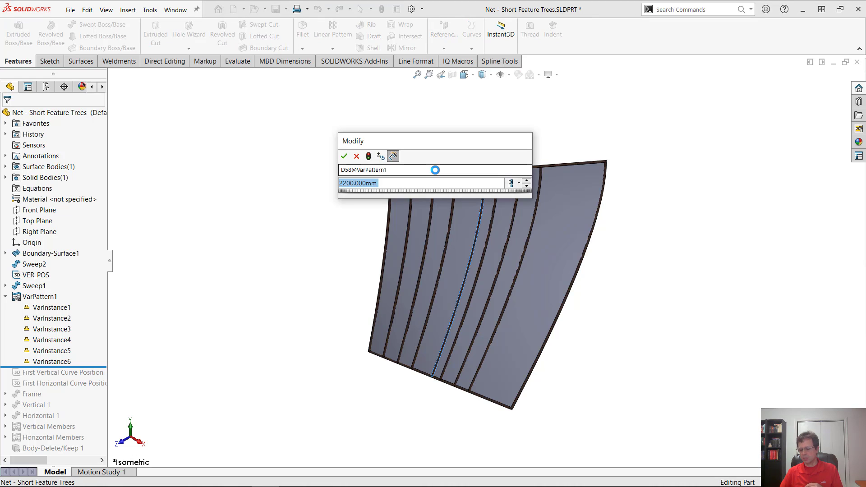
type("2000")
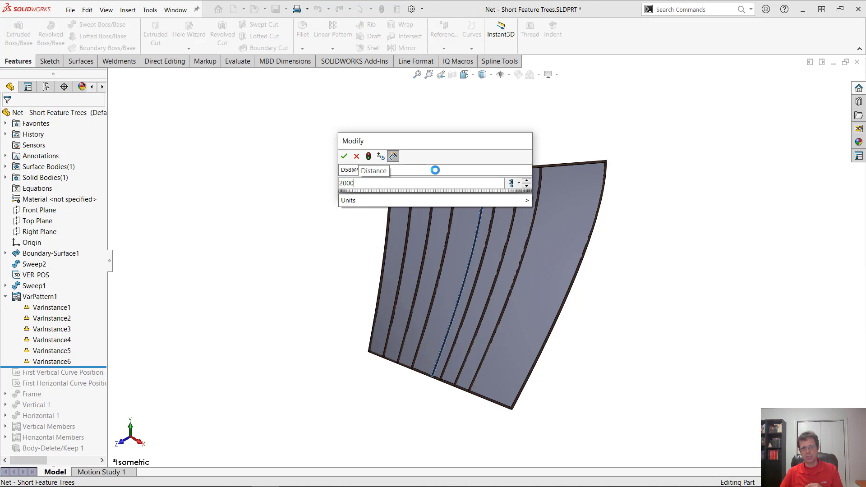
key("Return")
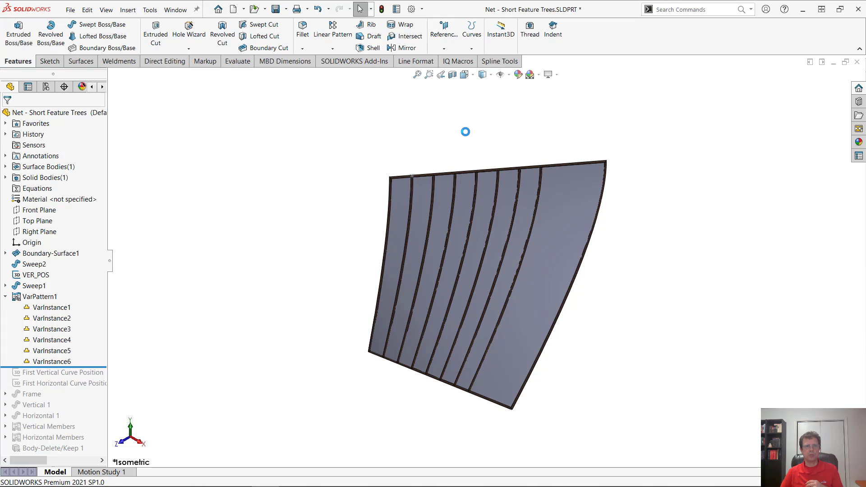
Export the VarPattern1 pattern table to the Excel file Net - Short Feature Trees - Variable Pattern Table - VarPattern1.xlsx.
right_click(36, 297)
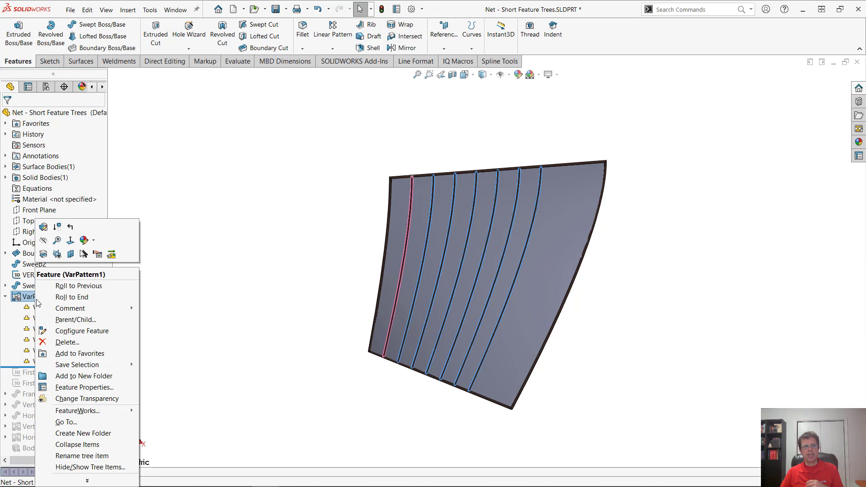
left_click(43, 228)
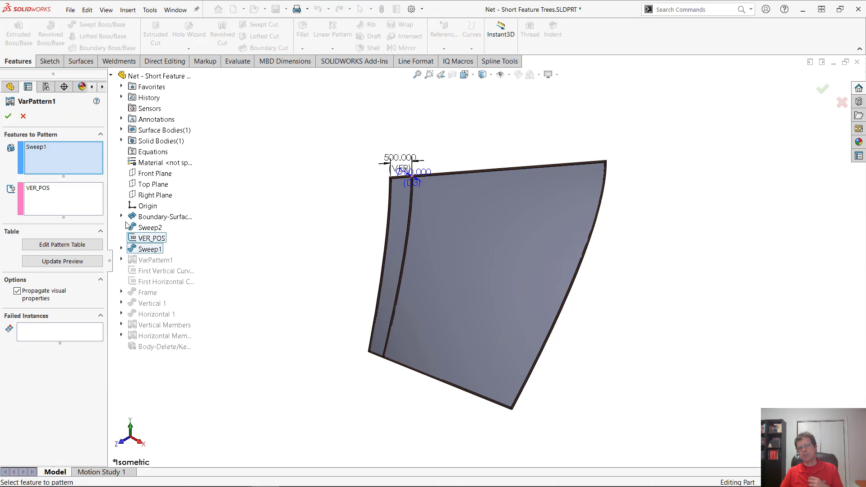
left_click(60, 247)
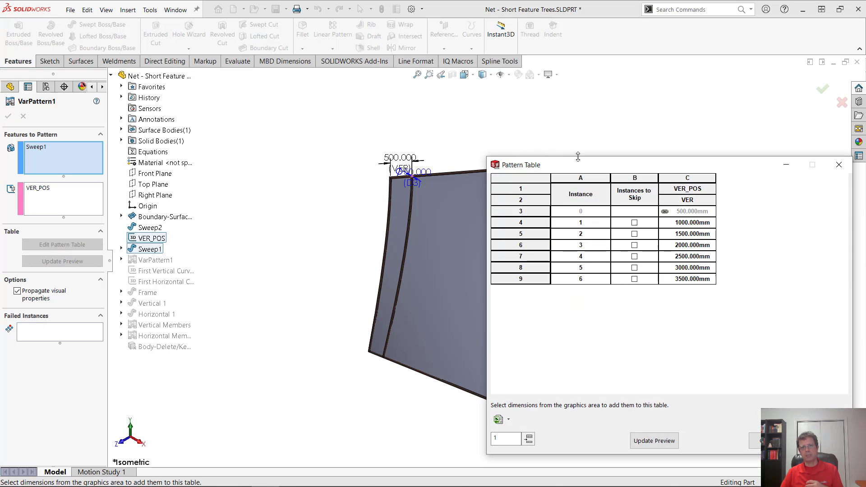
left_click_drag(600, 168, 649, 79)
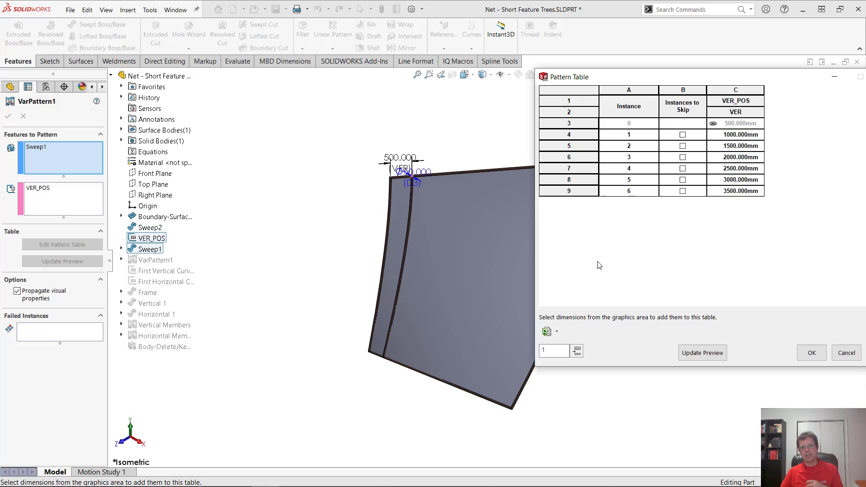
left_click(558, 332)
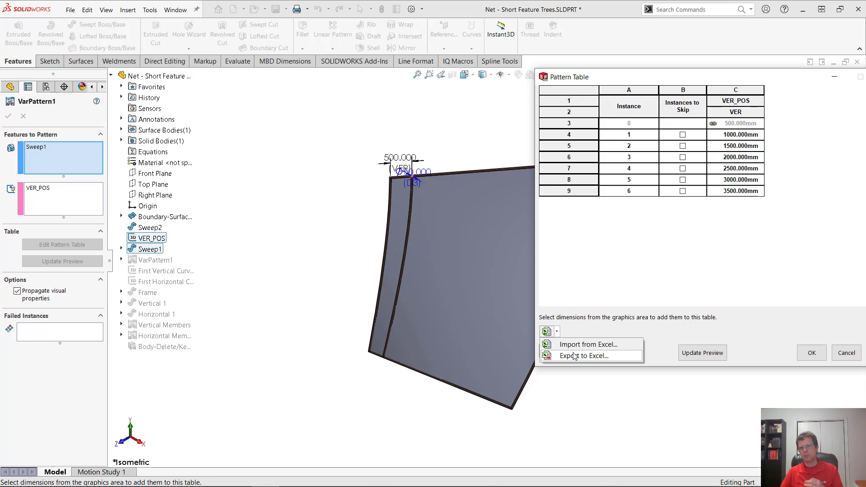
left_click(574, 356)
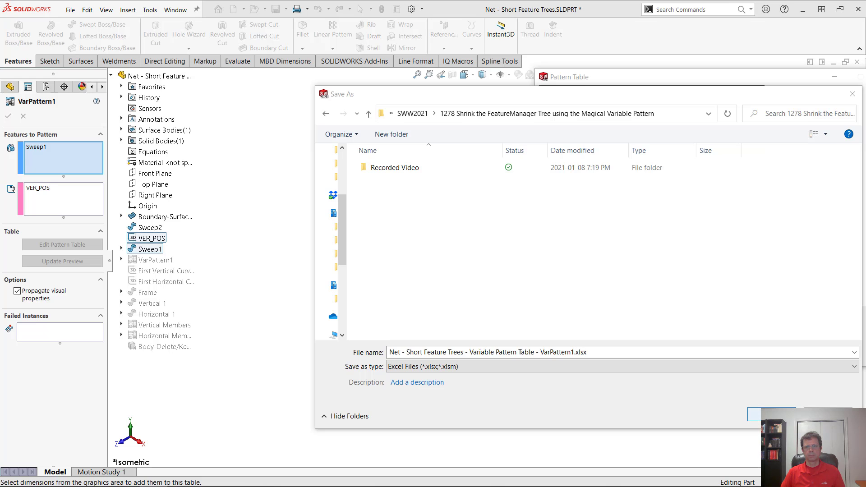
key("Return")
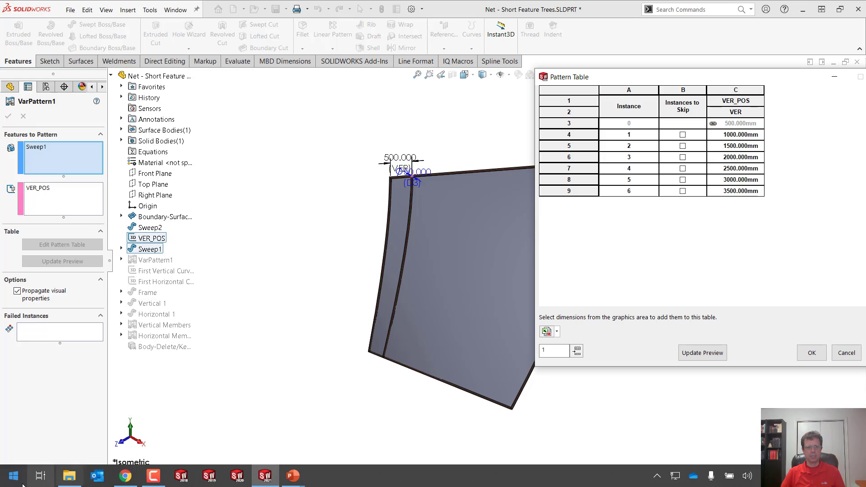
Open the exported table in Excel and extend it with instances 7 and 8, skip value 0 and VER positions 4000 and 4500.
left_click(70, 476)
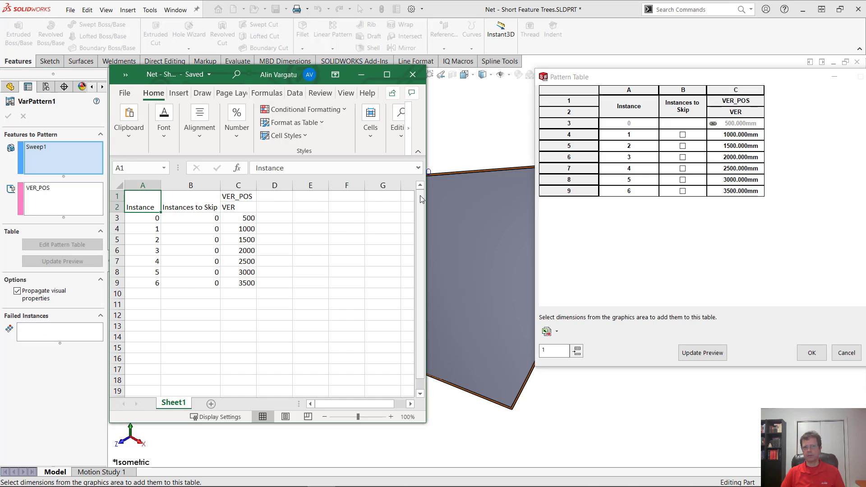
left_click(186, 314)
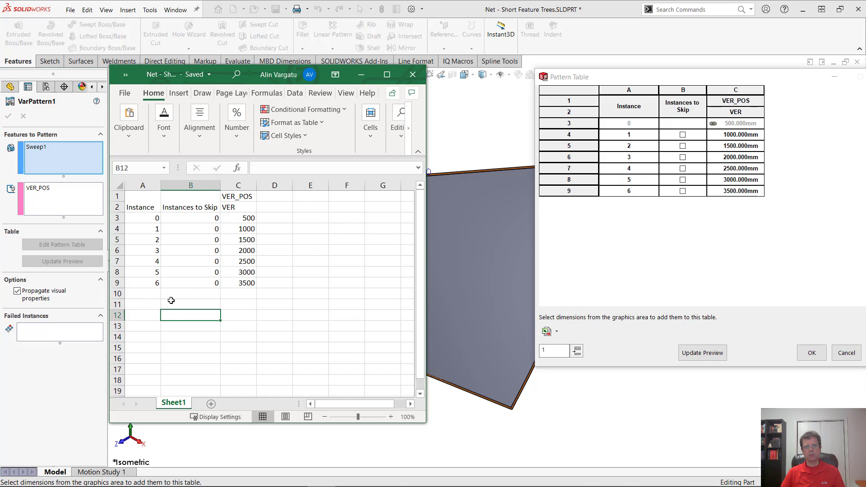
left_click_drag(154, 271, 159, 305)
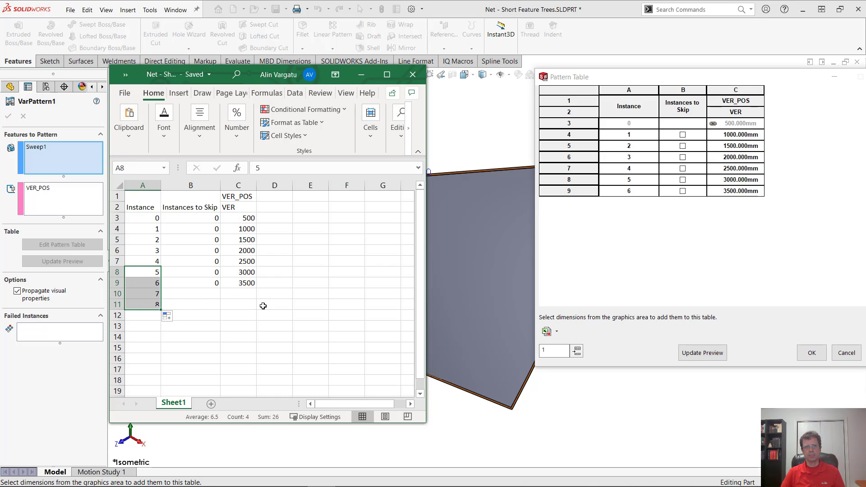
left_click(214, 283)
left_click_drag(220, 288, 216, 311)
left_click_drag(251, 273, 254, 313)
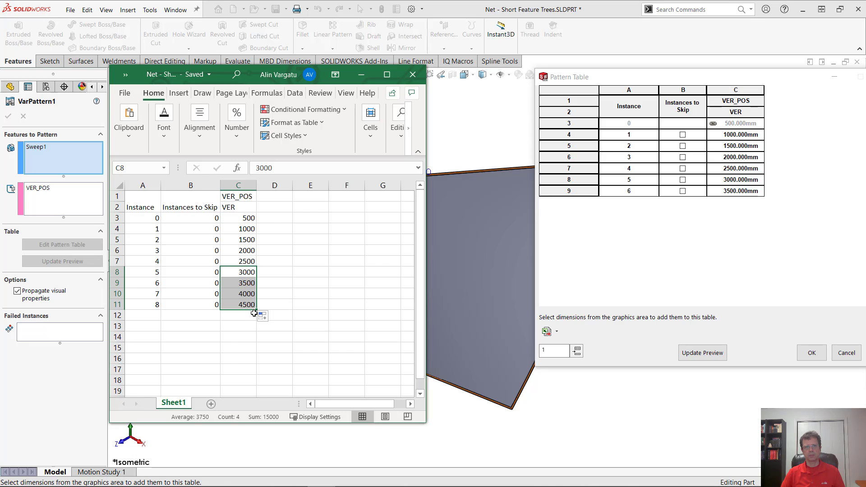
left_click(322, 300)
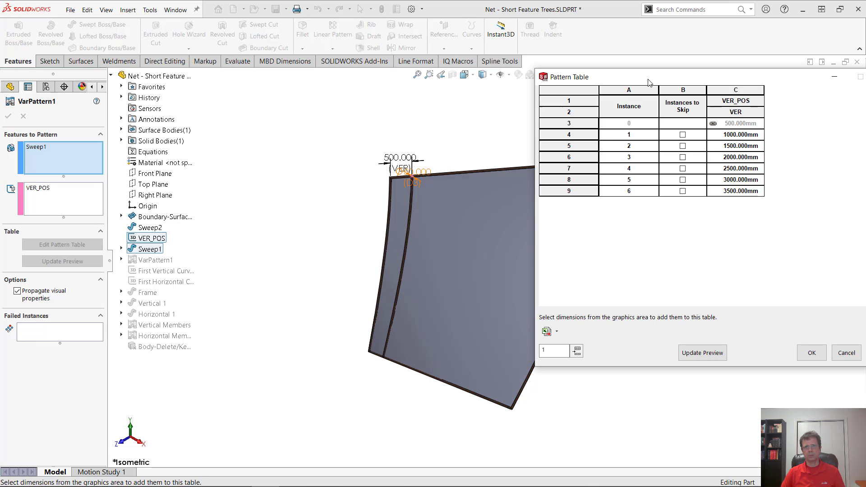
Import the edited Excel table into the VarPattern1 pattern table in SOLIDWORKS and accept the updated pattern.
left_click(557, 333)
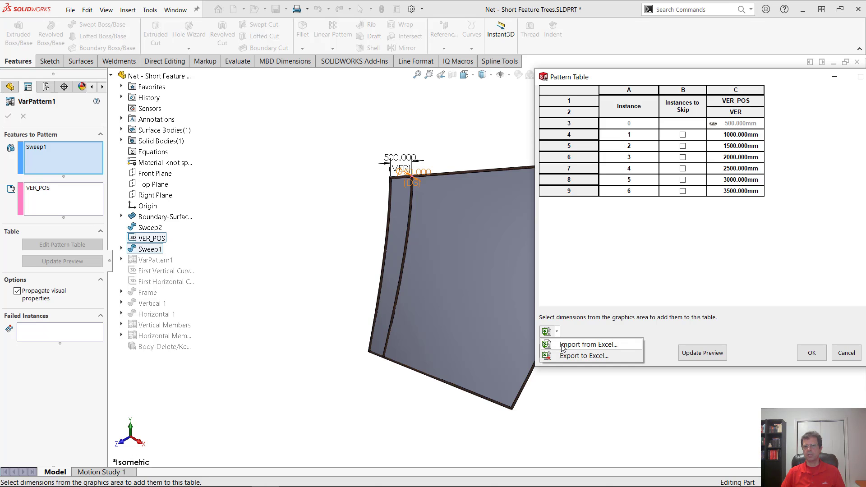
left_click(586, 345)
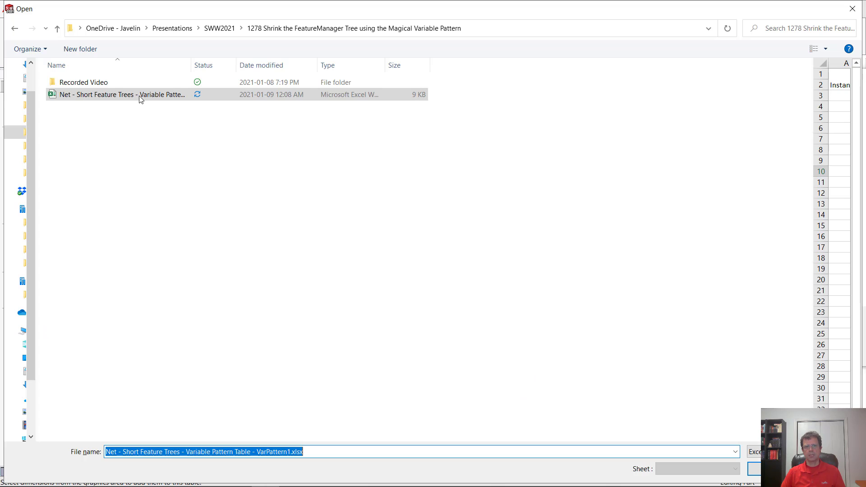
left_click(754, 469)
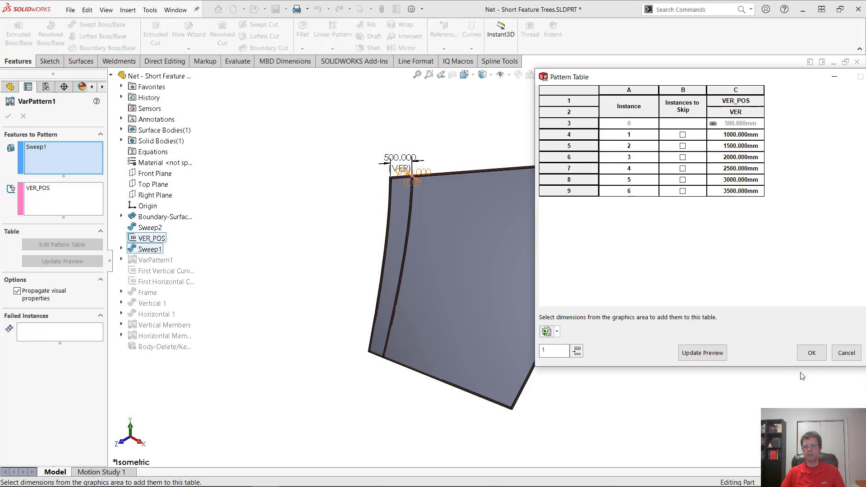
key("Return")
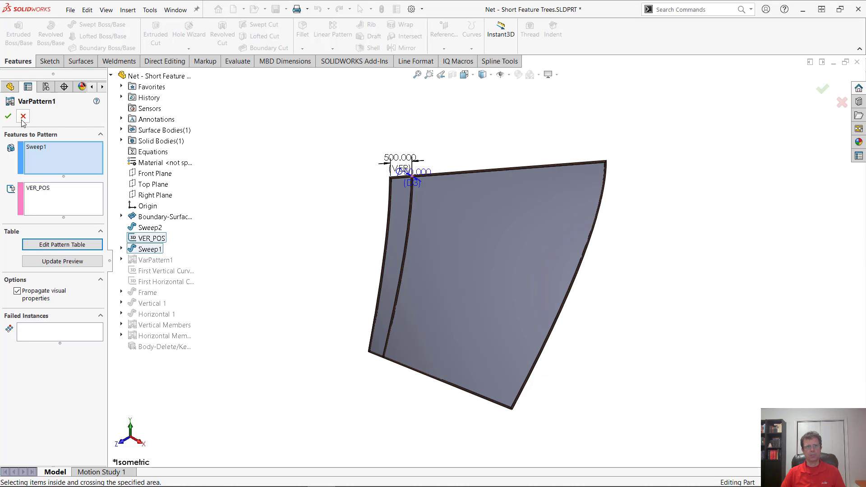
left_click(8, 116)
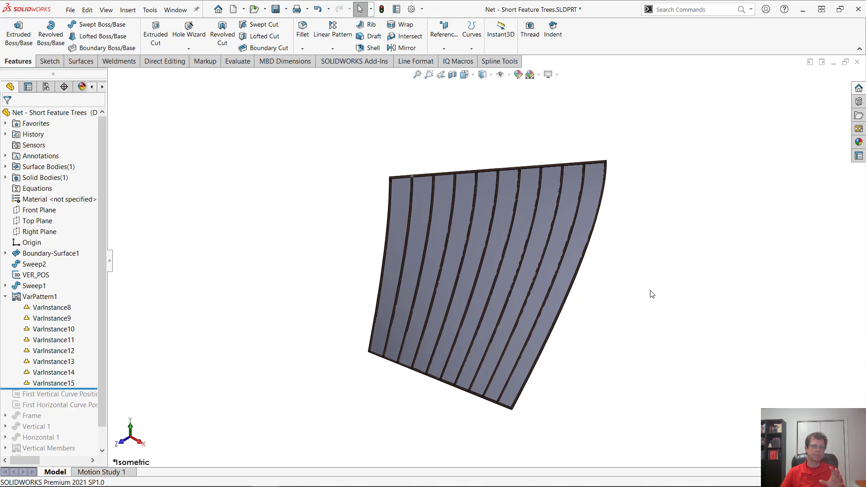
Reload the part from disk, discarding the unsaved changes.
left_click(71, 11)
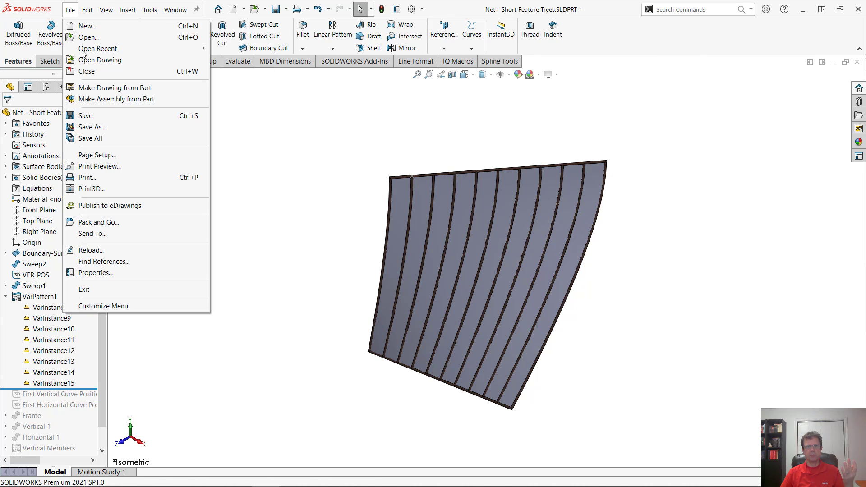
left_click(91, 250)
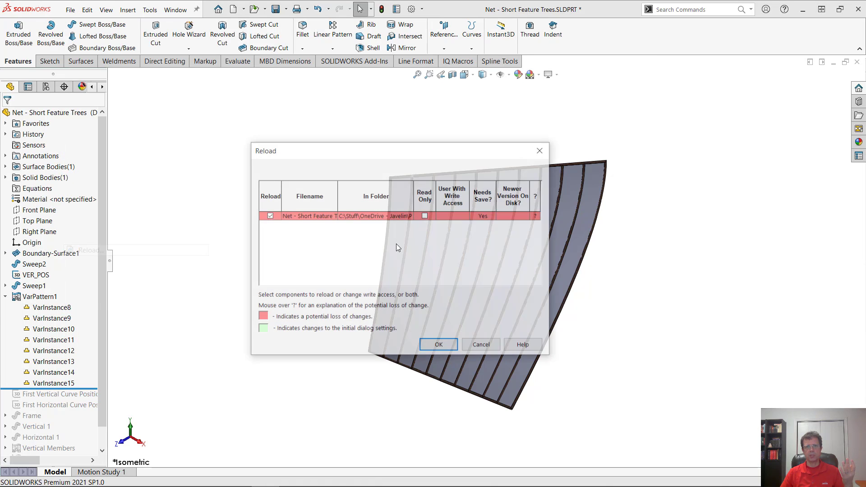
left_click(437, 344)
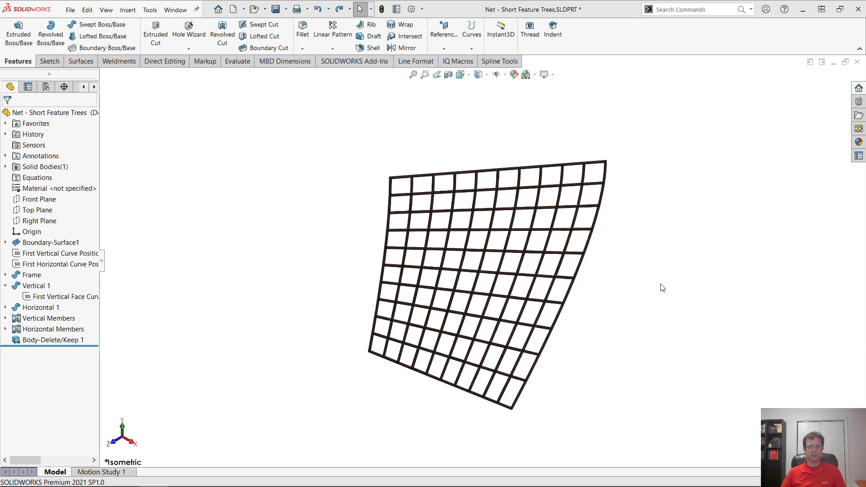
Set the distance dimension D1 of the First Vertical Curve Position sketch to 300 mm.
scroll(666, 289, "down", 2)
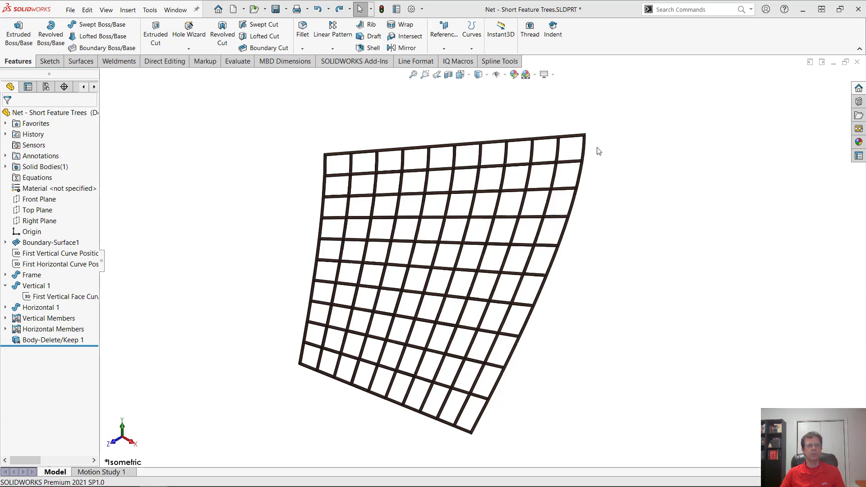
double_click(25, 257)
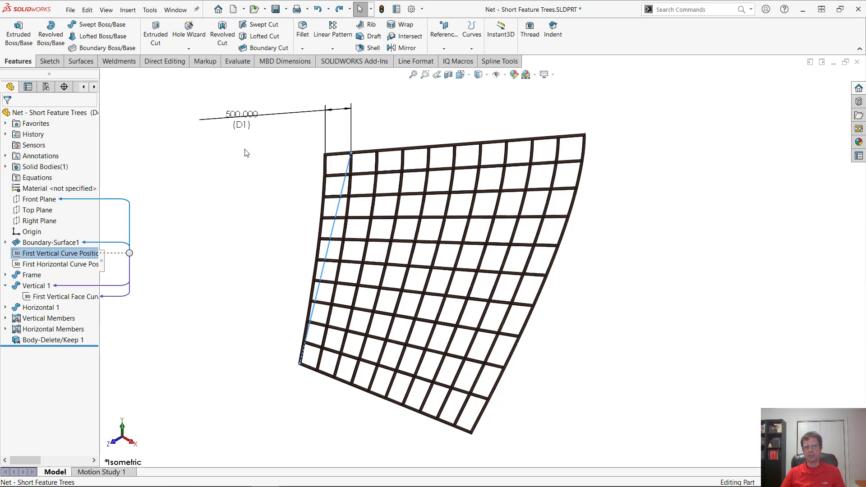
double_click(250, 119)
type("400")
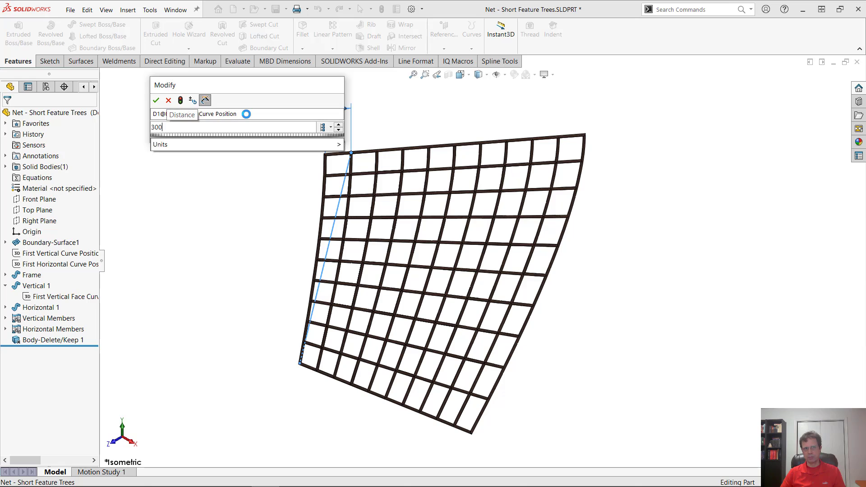
key("Return")
left_click(397, 129)
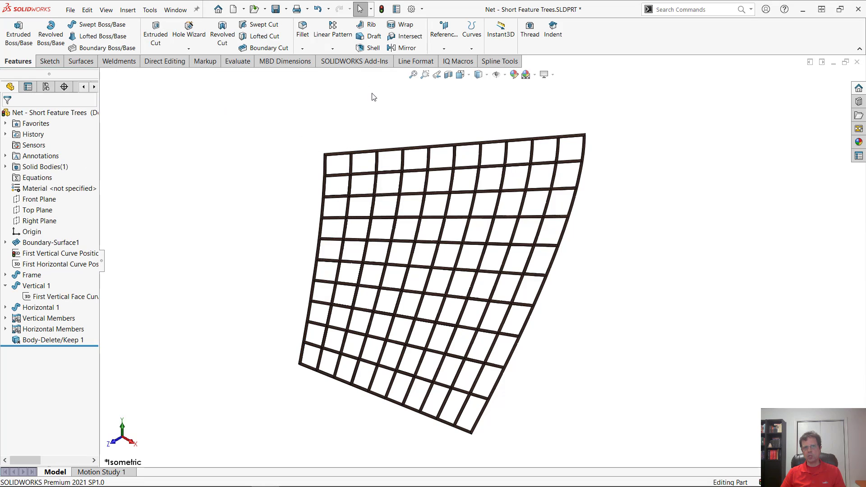
Rebuild the part and show the position dimension of VarInstance2 in the Vertical Members pattern.
left_click(381, 9)
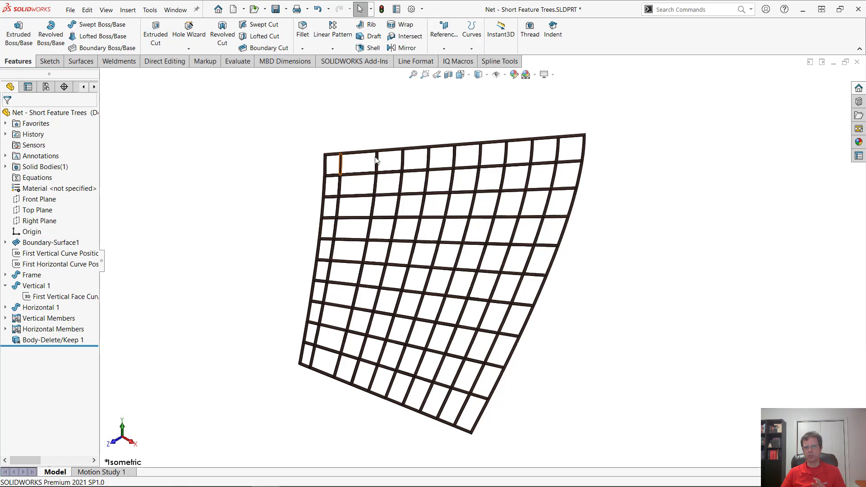
left_click(6, 318)
left_click(56, 331)
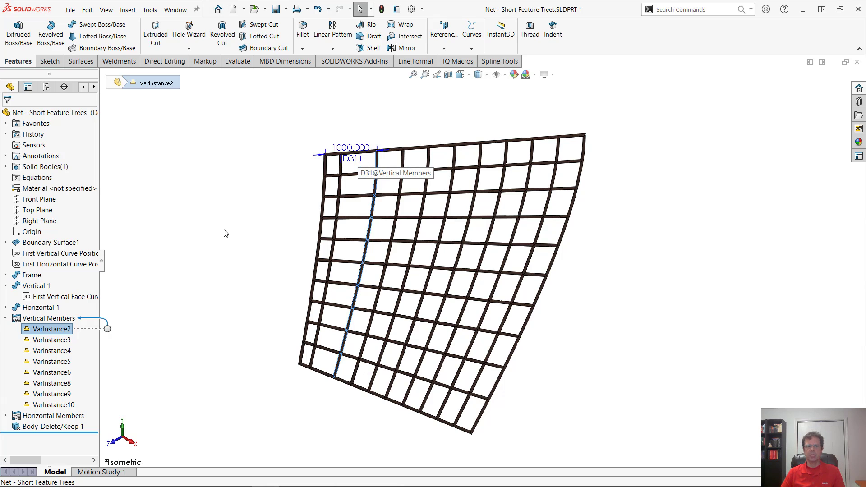
right_click(47, 320)
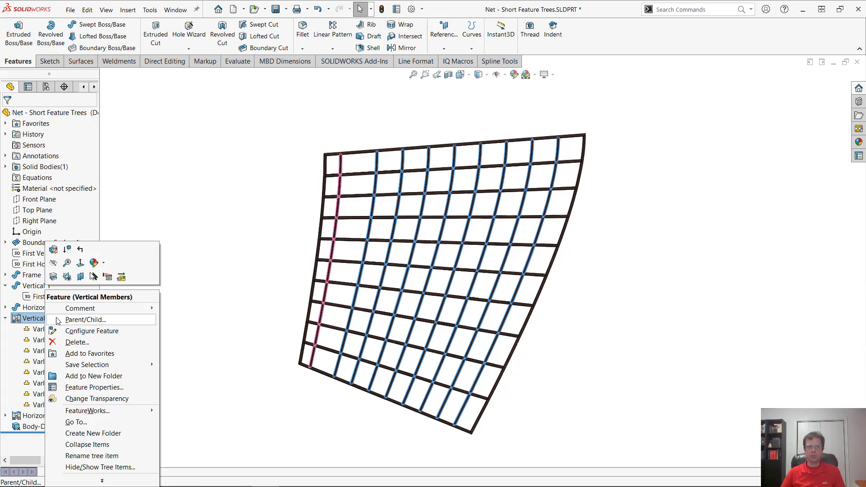
left_click(53, 250)
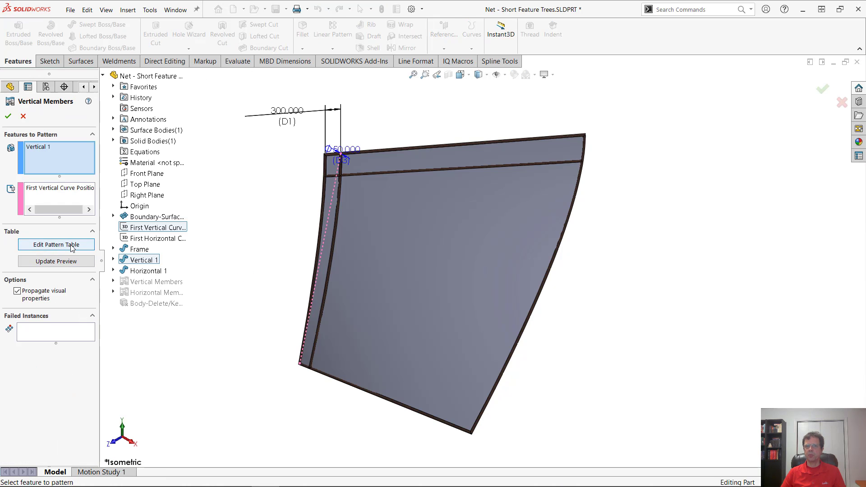
left_click(8, 116)
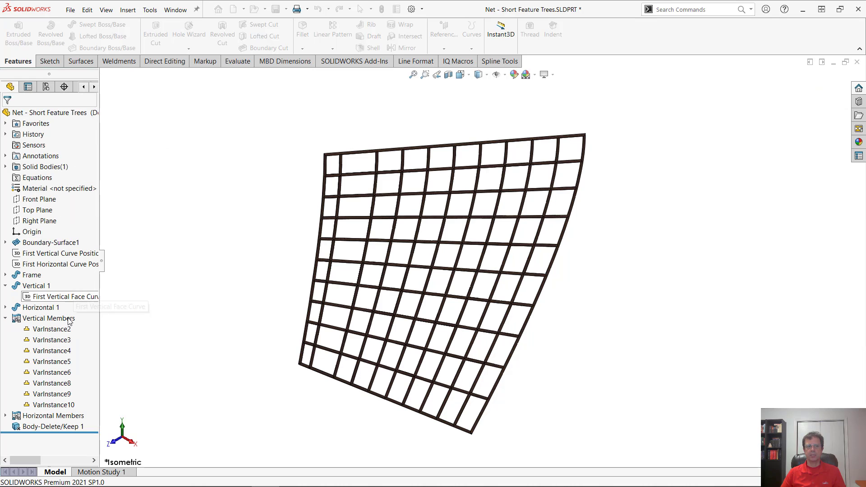
Set position dimension D31 of VarInstance2 in Vertical Members to 600 mm and rebuild the part.
left_click(53, 341)
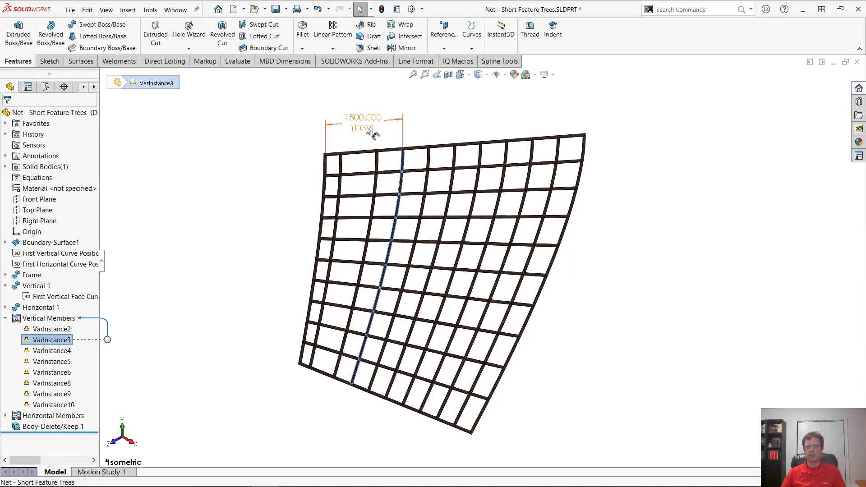
left_click(373, 185)
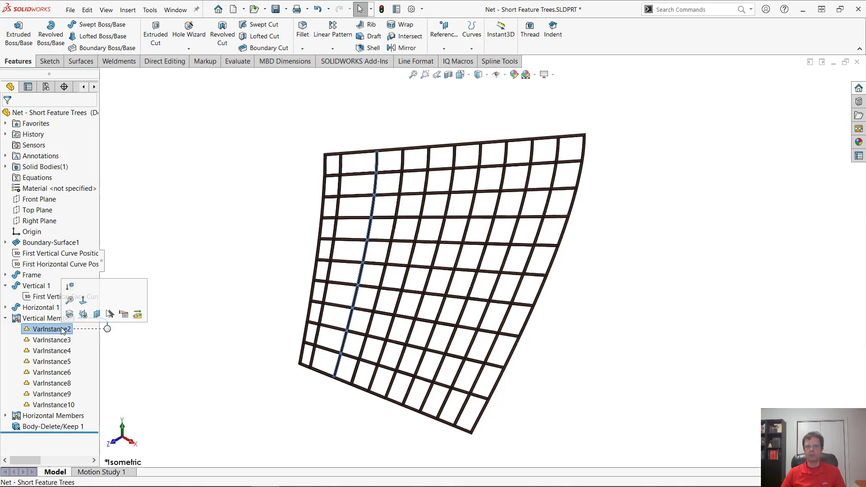
double_click(351, 149)
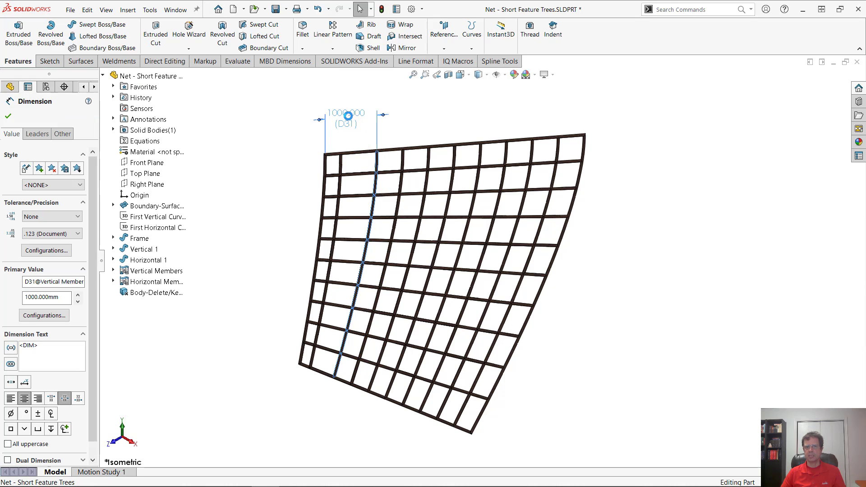
type("600")
key("Return")
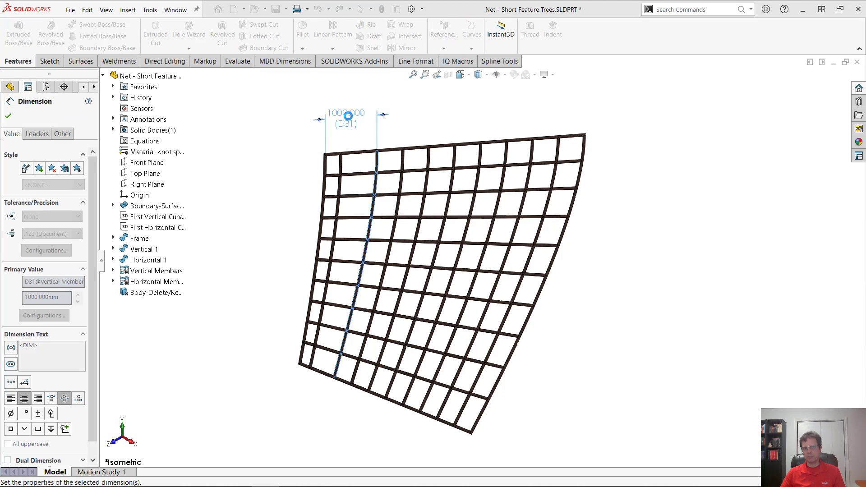
left_click(382, 9)
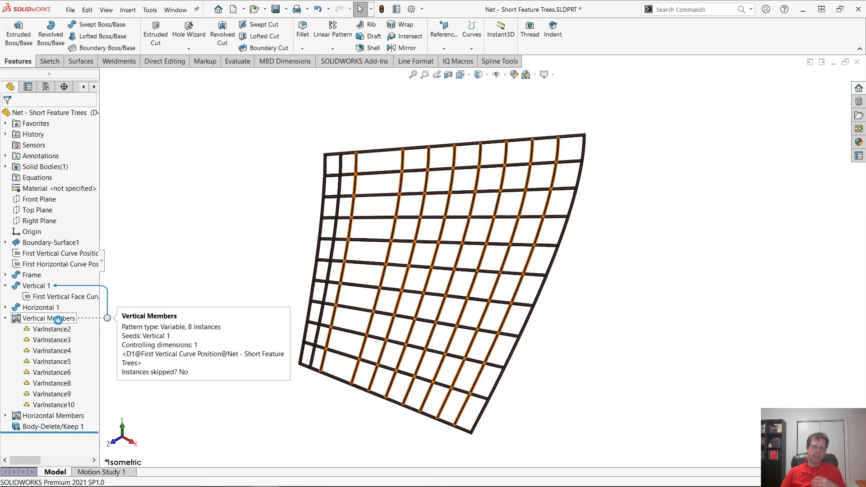
In the Vertical Members pattern table, fill D1 for instances 2 to 8 from 900 to 2700 mm in 300 mm increments and update the preview.
right_click(59, 320)
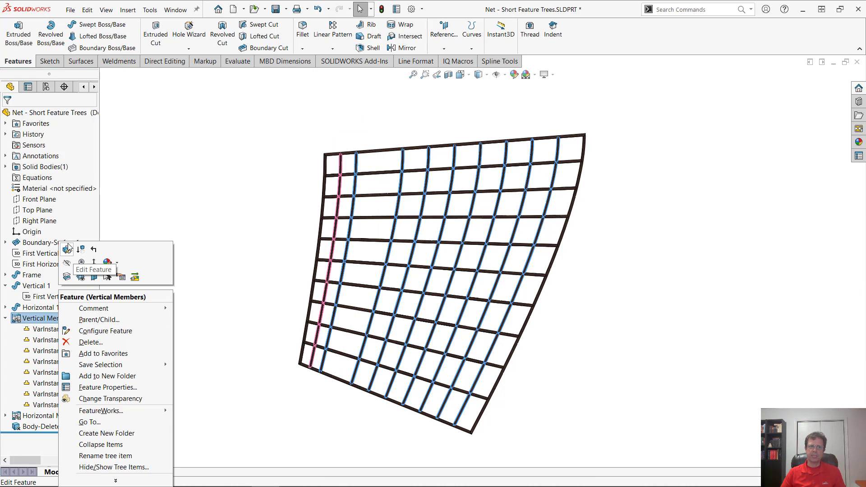
left_click(67, 249)
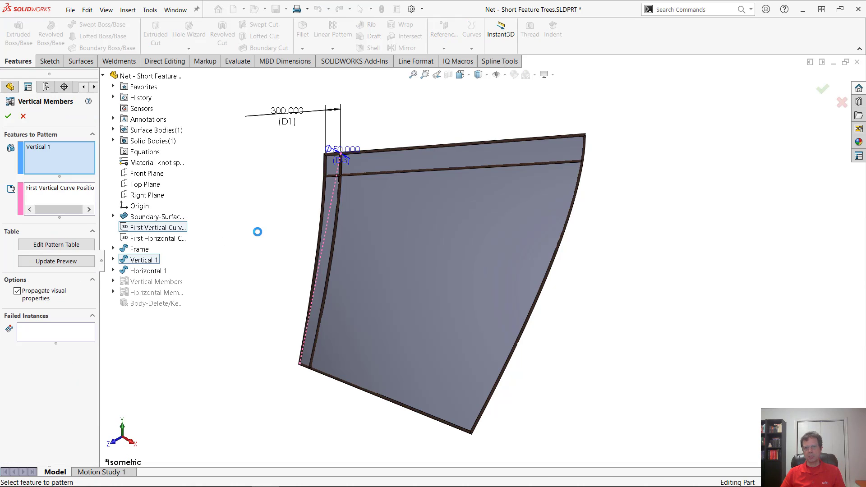
left_click(59, 246)
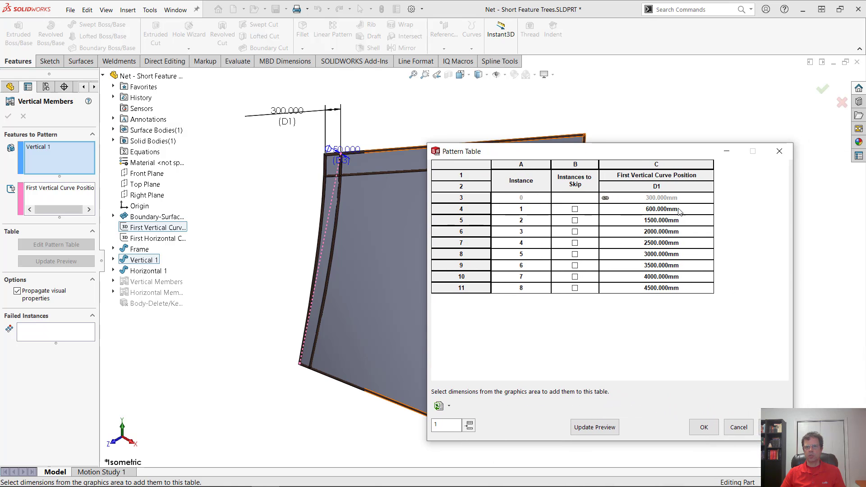
left_click_drag(681, 199, 706, 298)
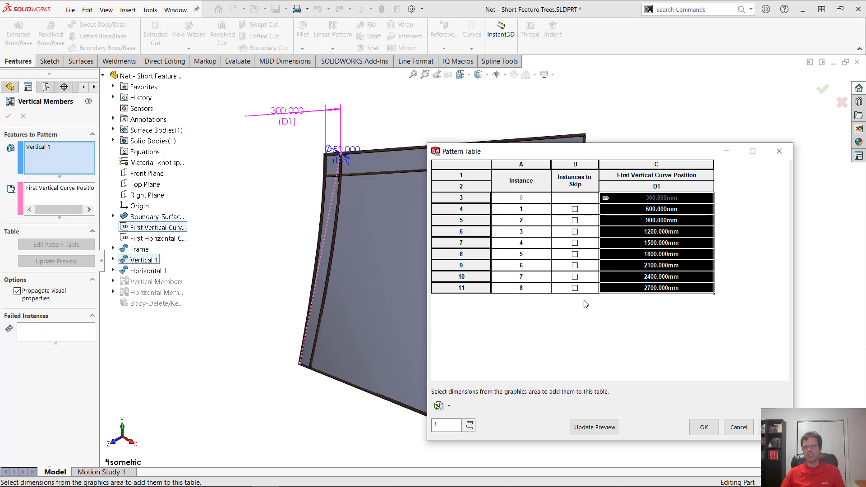
left_click(591, 431)
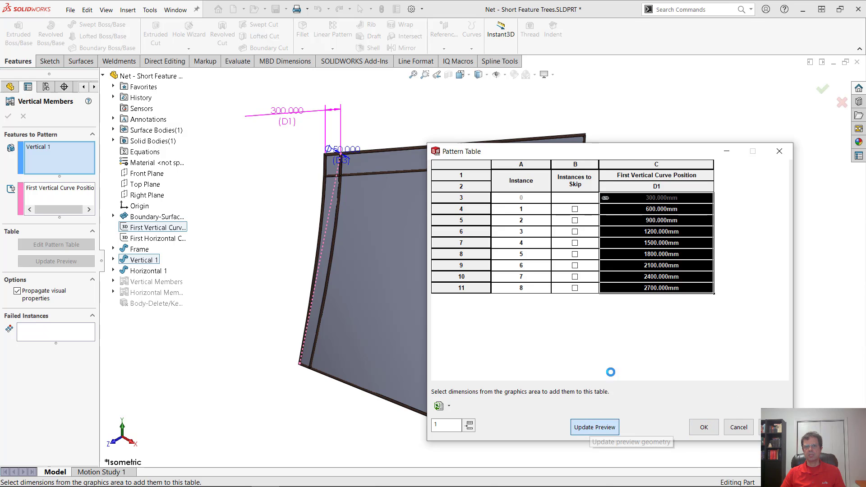
left_click_drag(626, 155, 740, 145)
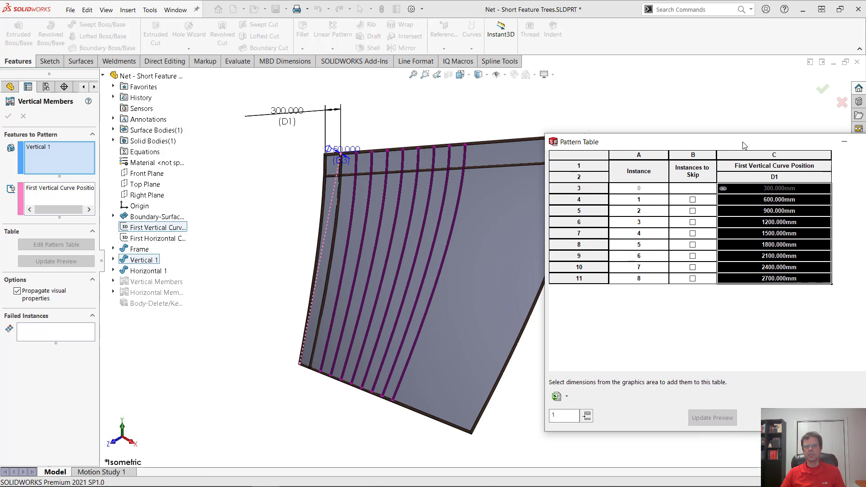
left_click_drag(676, 141, 687, 98)
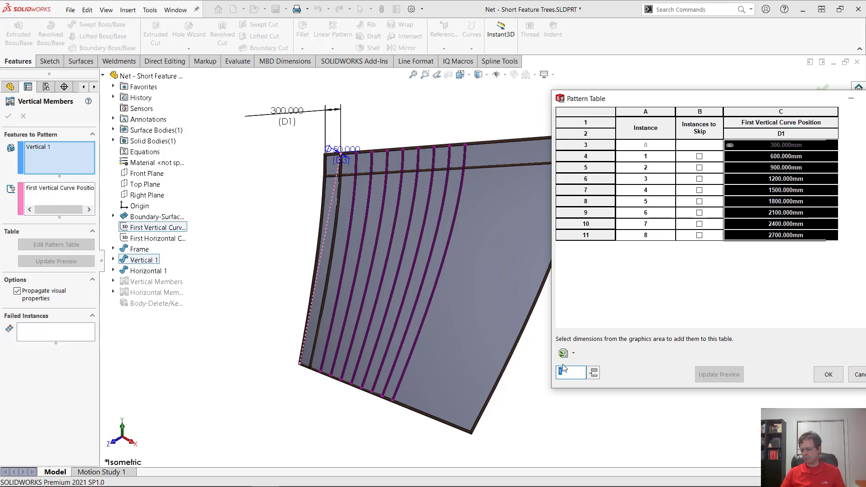
Add instances 9 to 13 to the pattern table with D1 positions from 3000 to 4200 mm in 300 mm increments and update the preview.
left_click(593, 372)
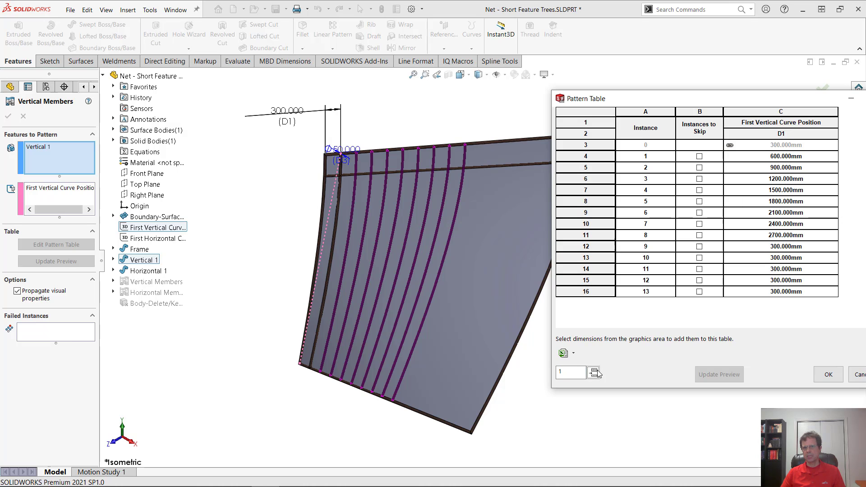
left_click(825, 235)
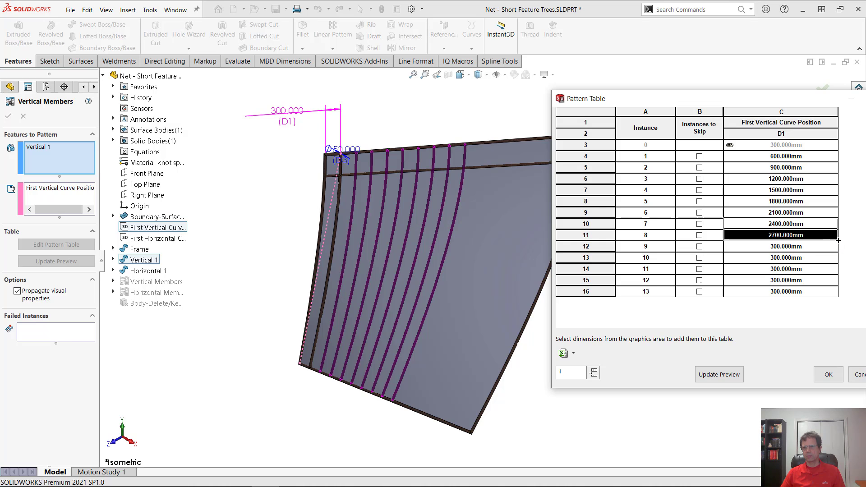
left_click_drag(838, 240, 839, 303)
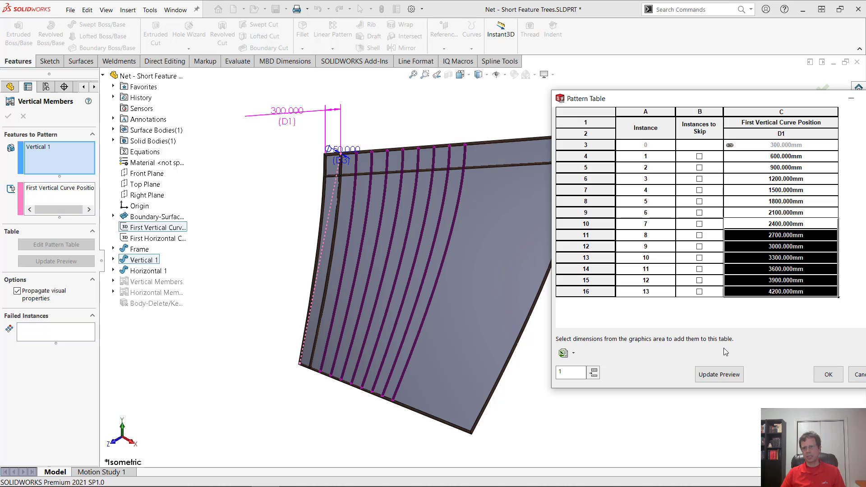
left_click(724, 373)
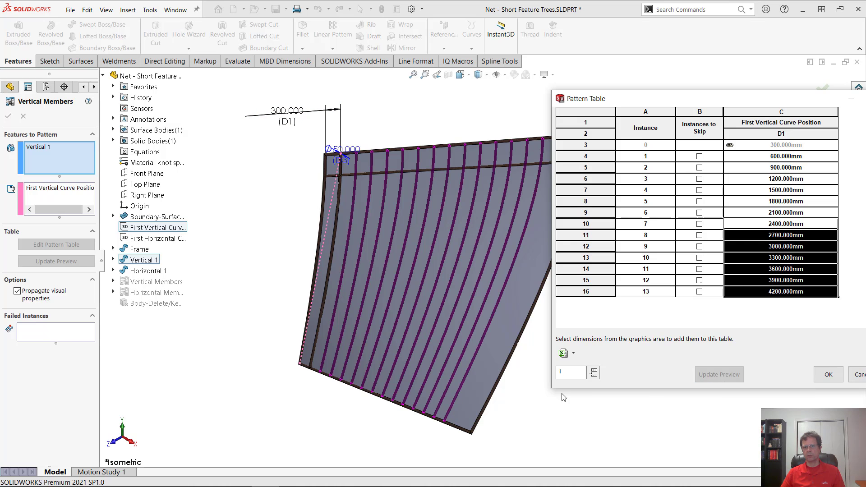
left_click(576, 118)
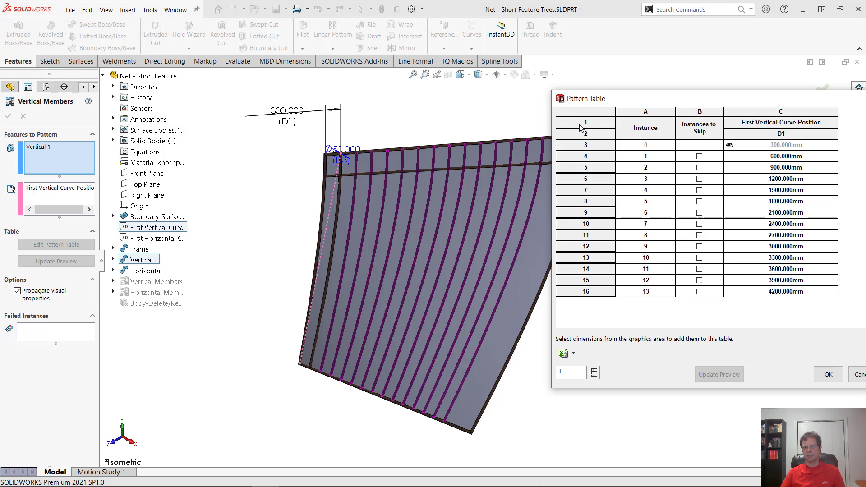
Add instances 14 and 15 at 4500 mm and 4800 mm to the pattern table, update the preview, and accept the Vertical Members pattern.
left_click(593, 372)
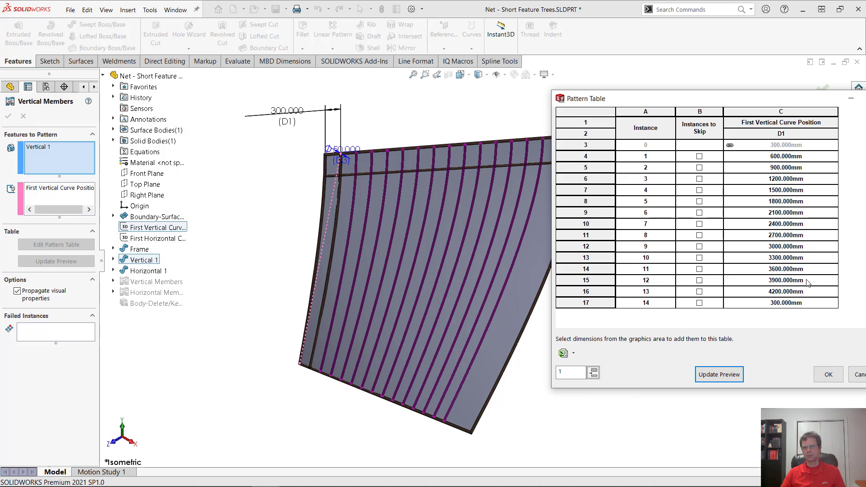
left_click_drag(808, 282, 838, 308)
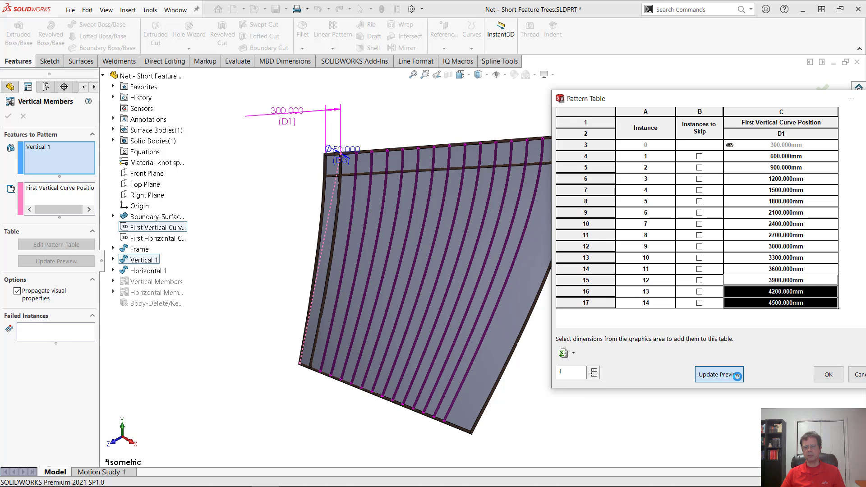
left_click(737, 375)
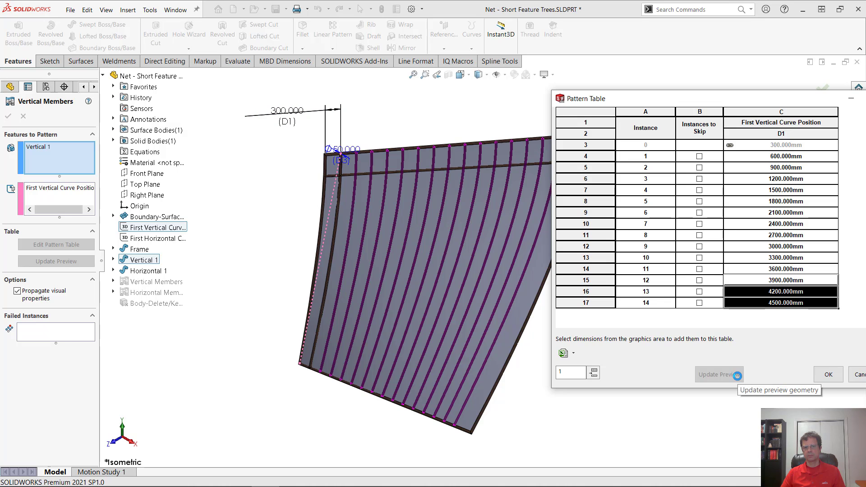
left_click(593, 372)
left_click(731, 374)
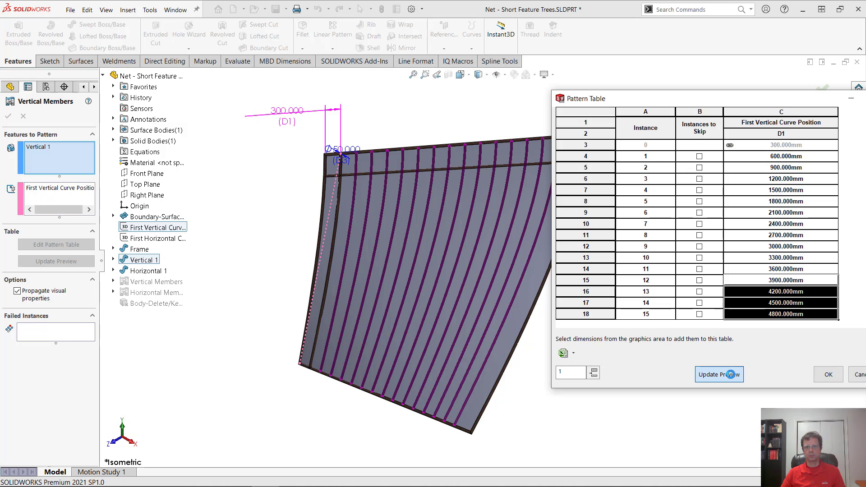
left_click(828, 374)
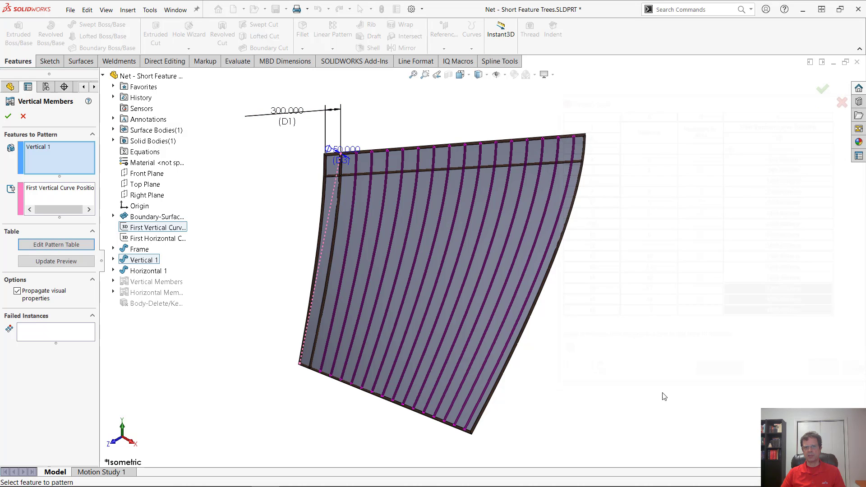
left_click(8, 115)
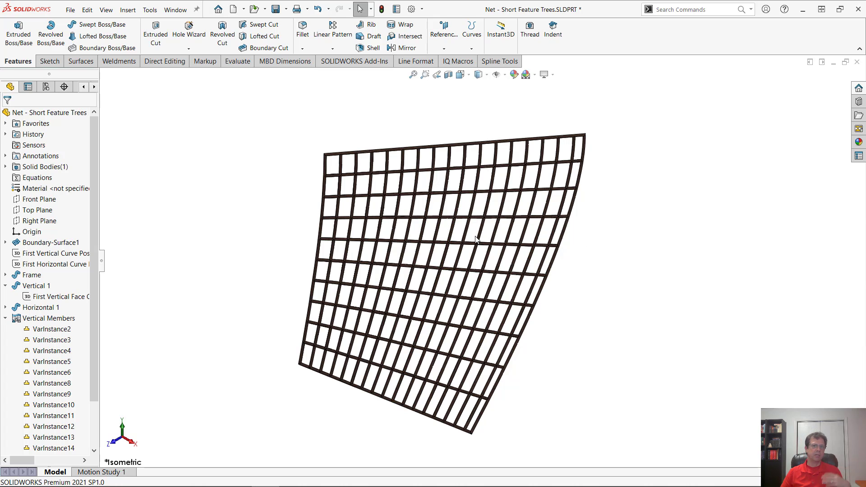
Highlight the last vertical member, VarInstance17, to check its place in the net.
scroll(70, 408, "down", 2)
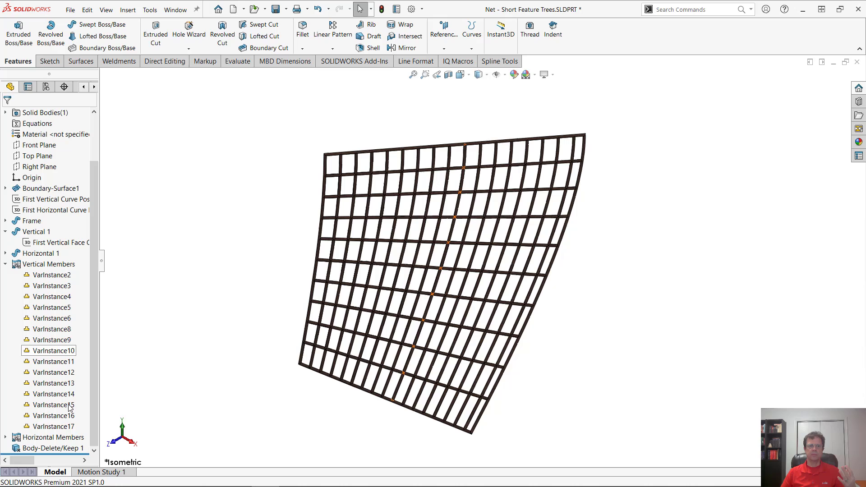
left_click(67, 428)
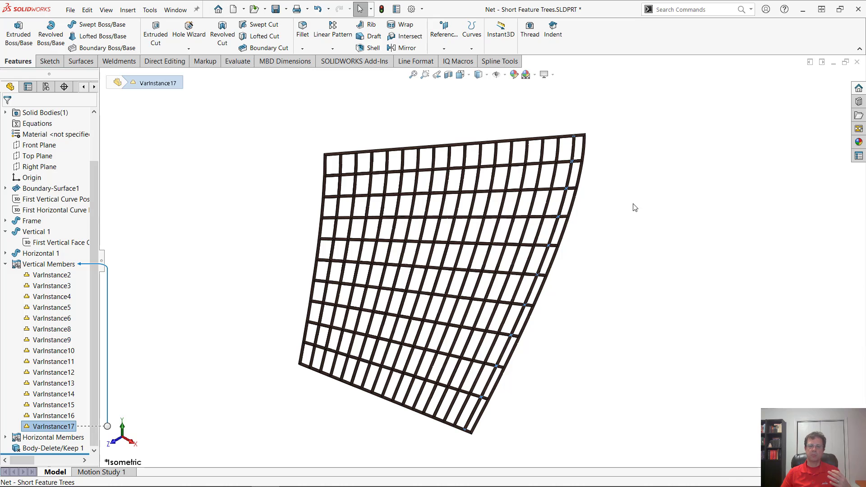
middle_click_drag(635, 208, 626, 230)
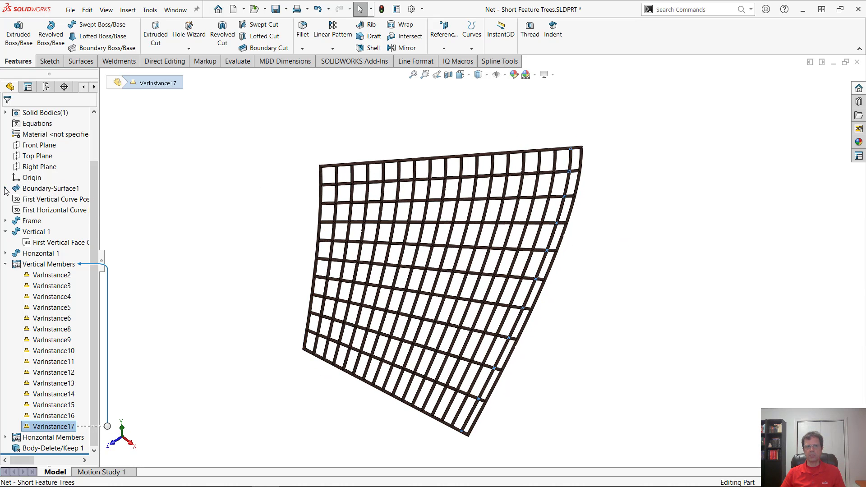
Enable Instant3D and stretch the Orientation Sketch's upper edge dimension D7 to 7000 mm.
scroll(25, 116, "up", 2)
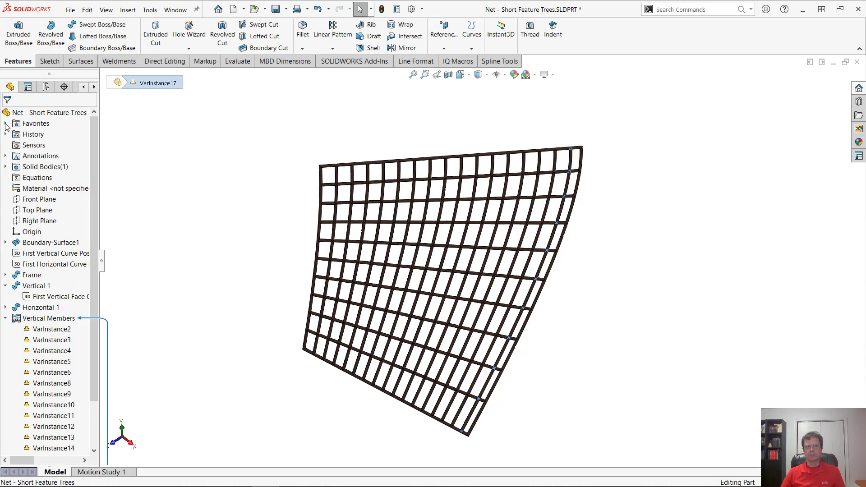
left_click(50, 134)
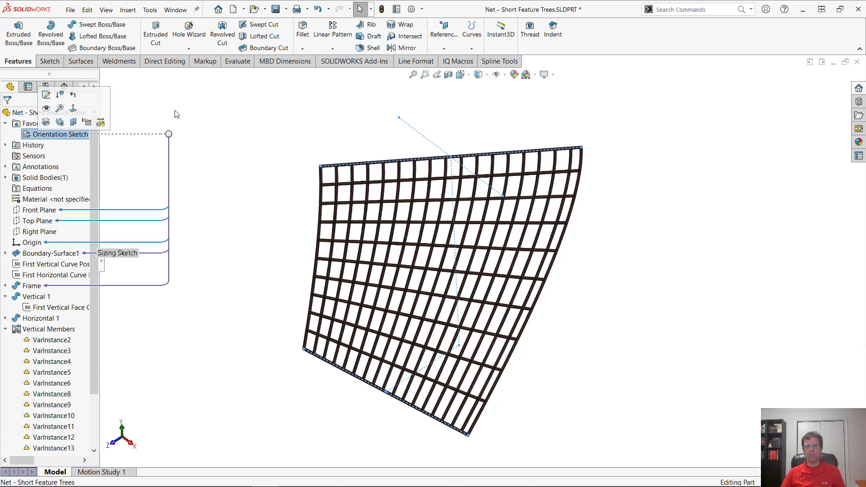
left_click(502, 29)
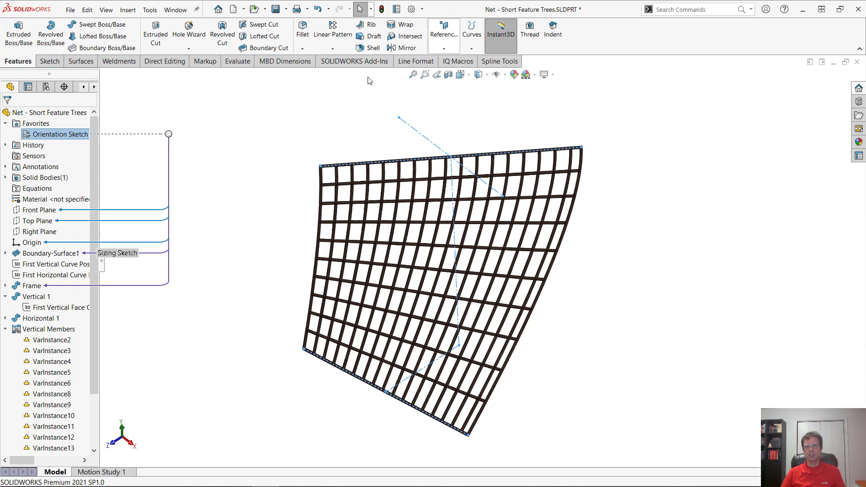
left_click(61, 135)
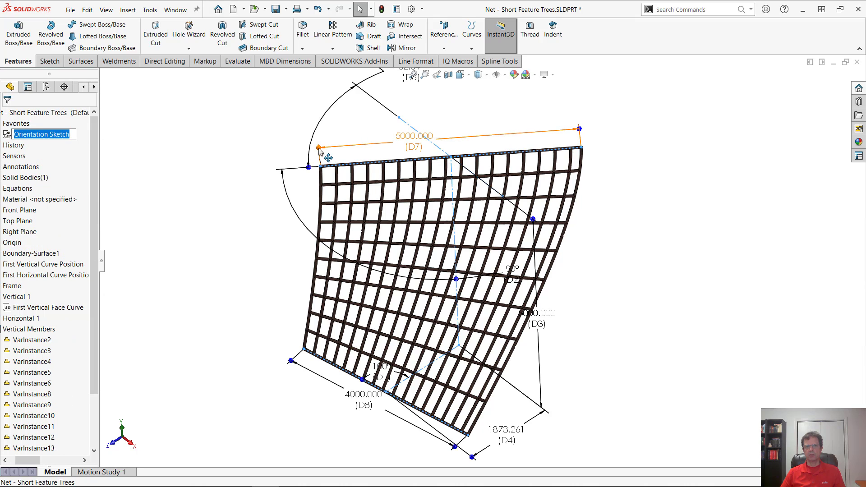
left_click_drag(318, 148, 214, 144)
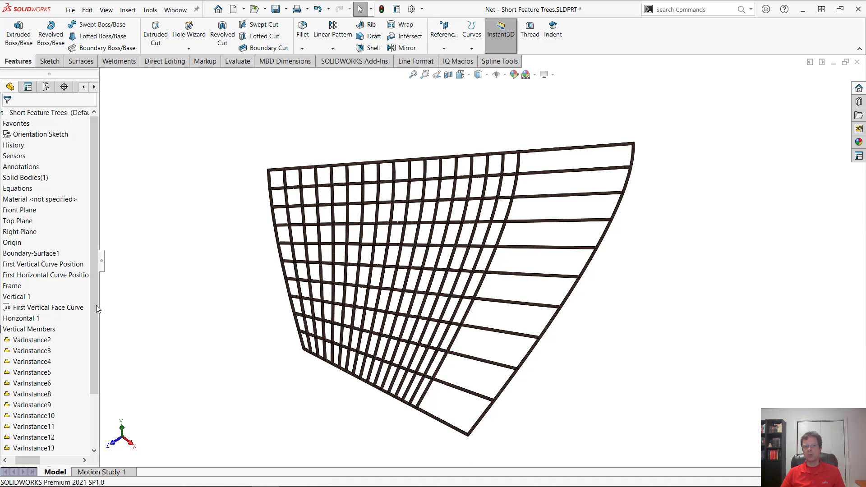
Edit the Vertical Members pattern, open its pattern table enlarged beside the model, and update the preview.
scroll(89, 423, "down", 2)
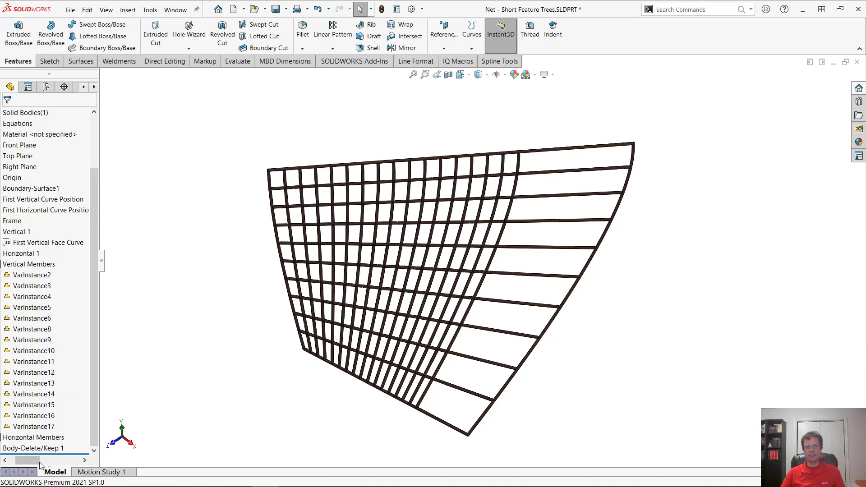
left_click(44, 265)
right_click(44, 264)
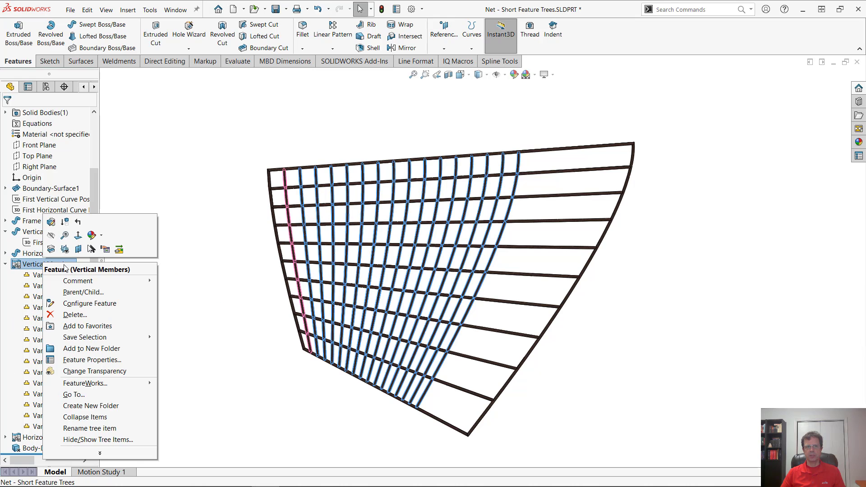
left_click(51, 222)
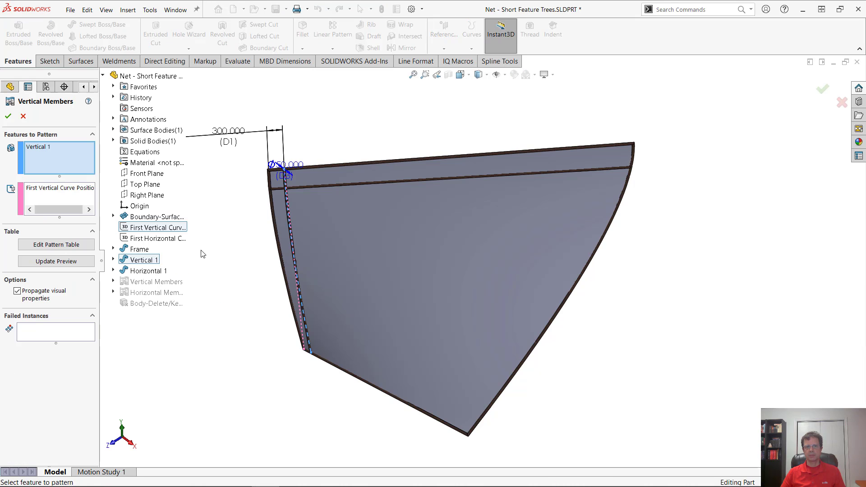
left_click(55, 244)
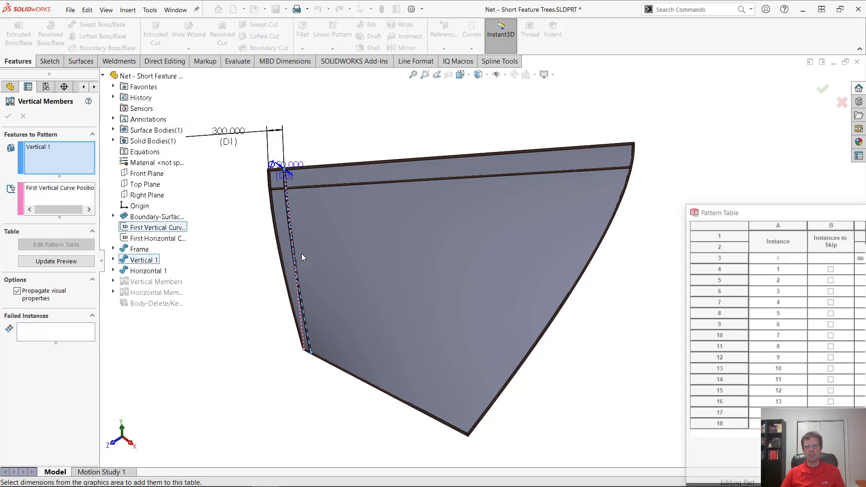
left_click_drag(780, 207, 393, 92)
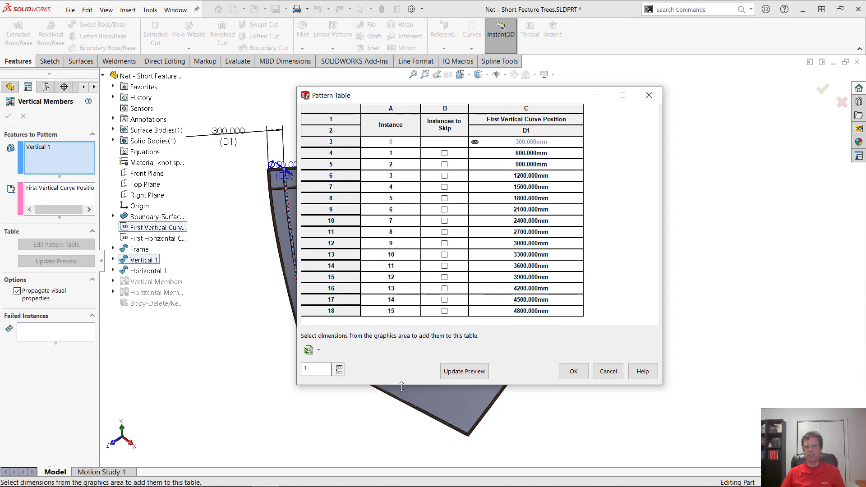
left_click_drag(401, 387, 397, 440)
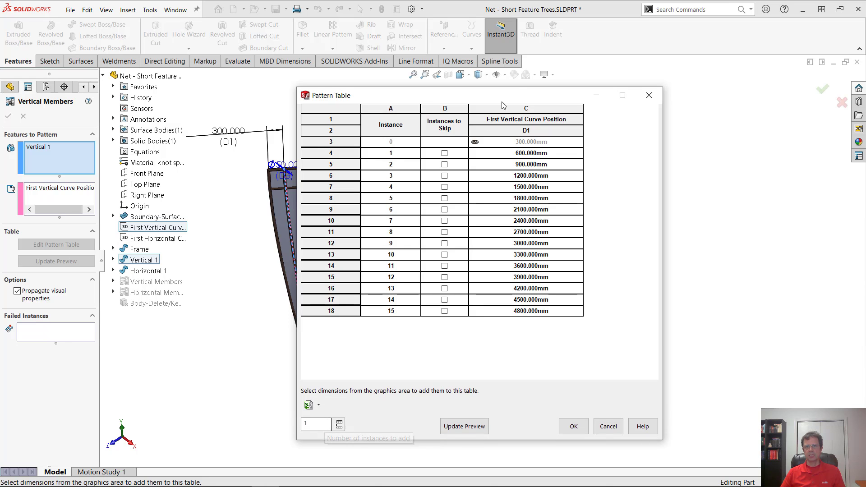
left_click_drag(502, 103, 752, 79)
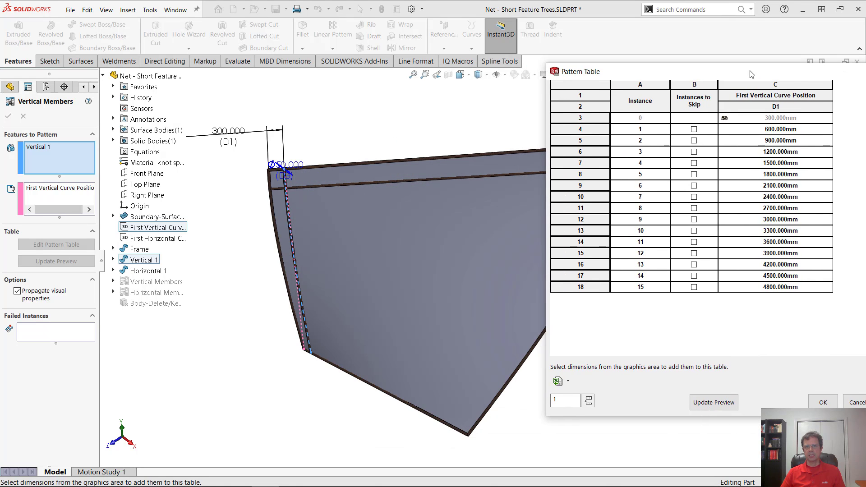
left_click(725, 402)
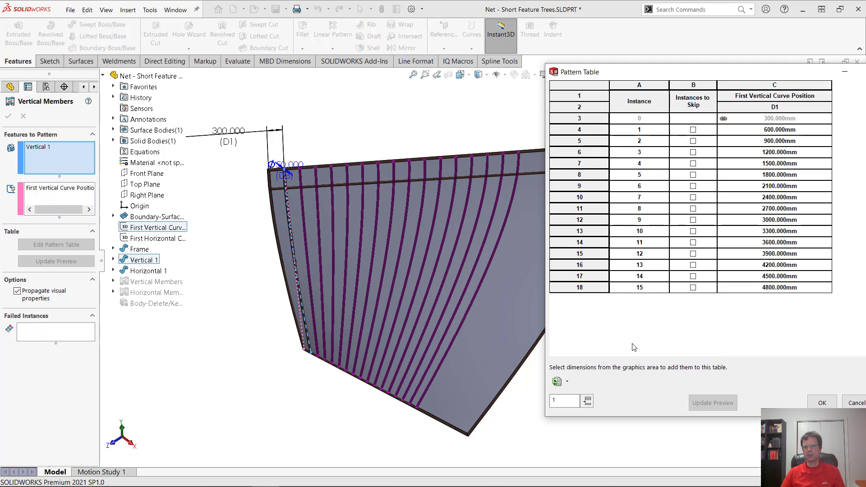
Add 6 instances to the pattern table with D1 positions from 5100 to 6600 mm in 300 mm increments, update the preview, and accept the pattern.
double_click(562, 401)
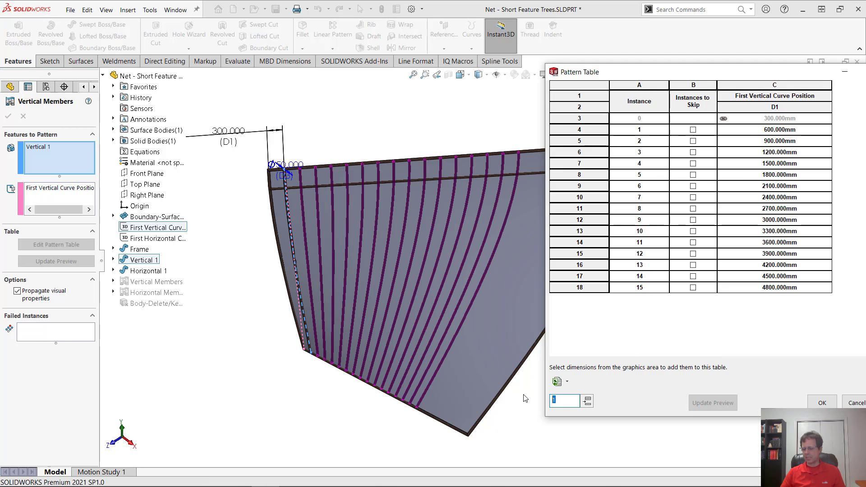
type("6")
key("Return")
left_click(588, 402)
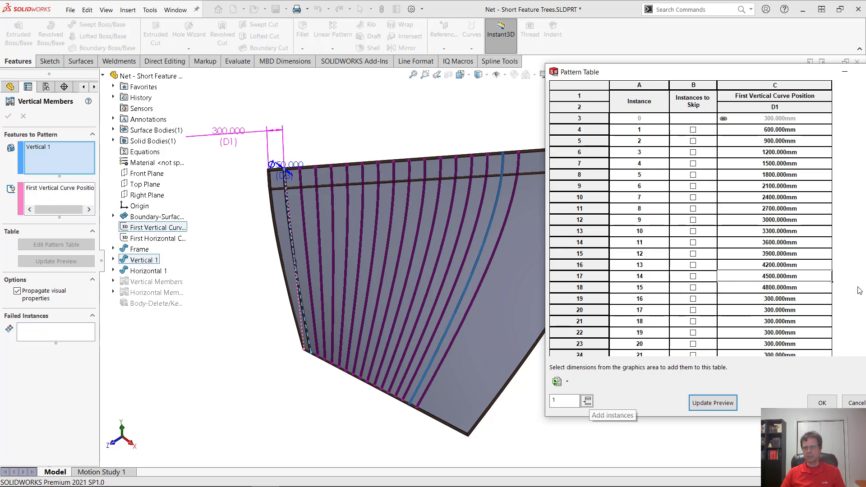
left_click(822, 289)
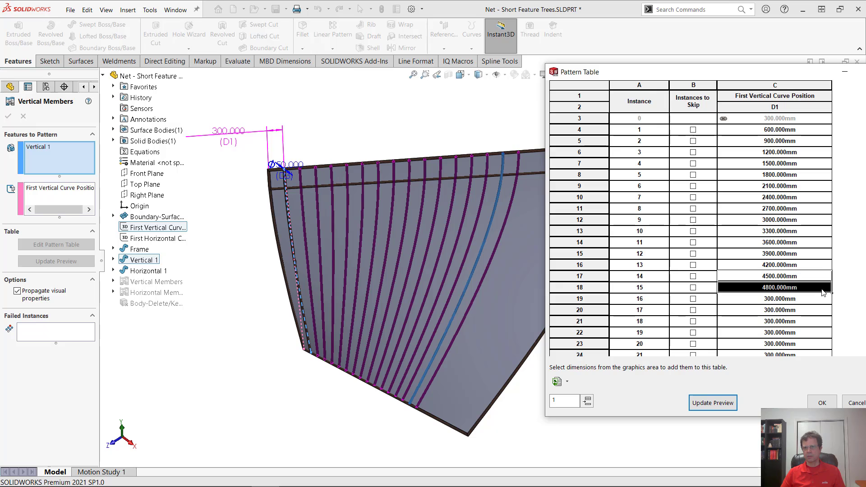
left_click_drag(832, 294, 834, 374)
left_click(705, 407)
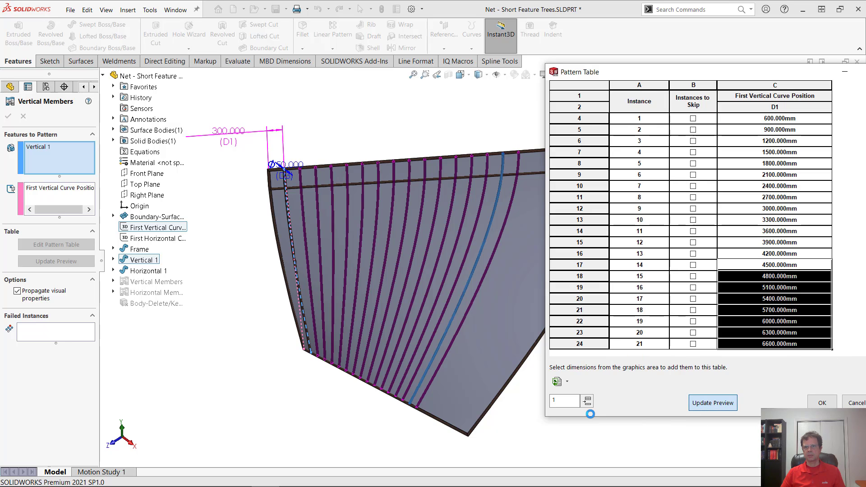
left_click(822, 403)
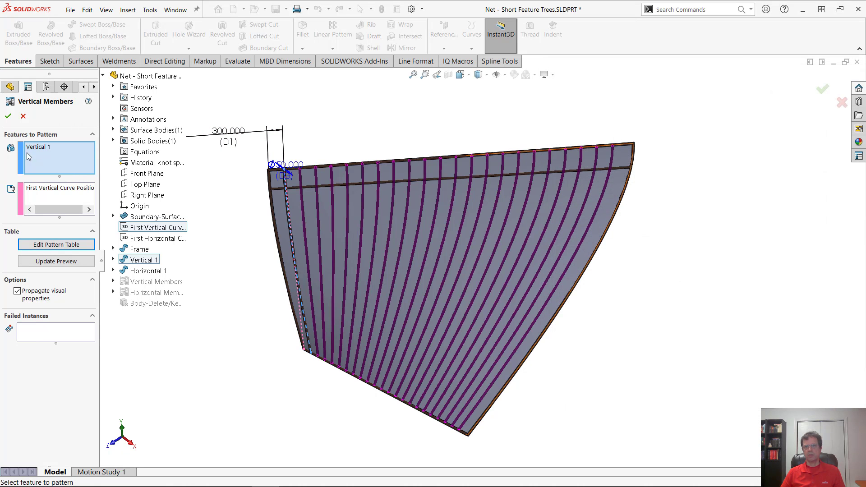
left_click(8, 116)
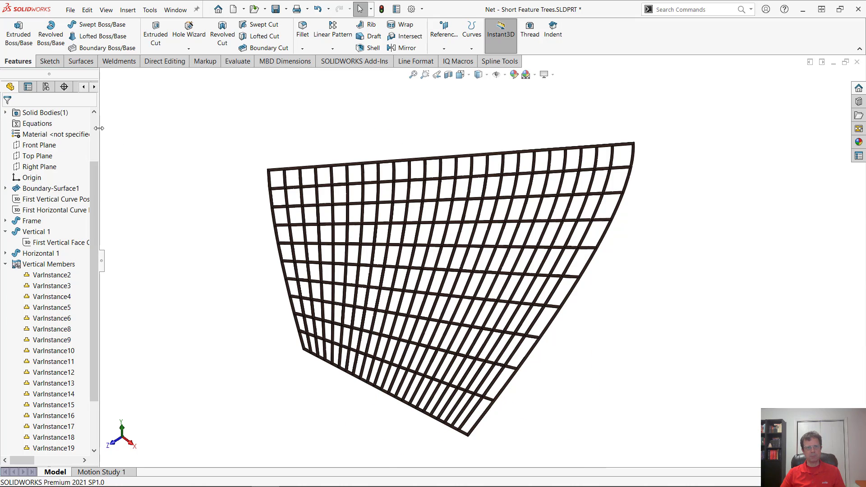
Stretch the Orientation Sketch's height D3 to about 7385 mm and rotate its upper edge to an angle D6 of about 14.33°.
scroll(92, 128, "up", 2)
left_click(60, 134)
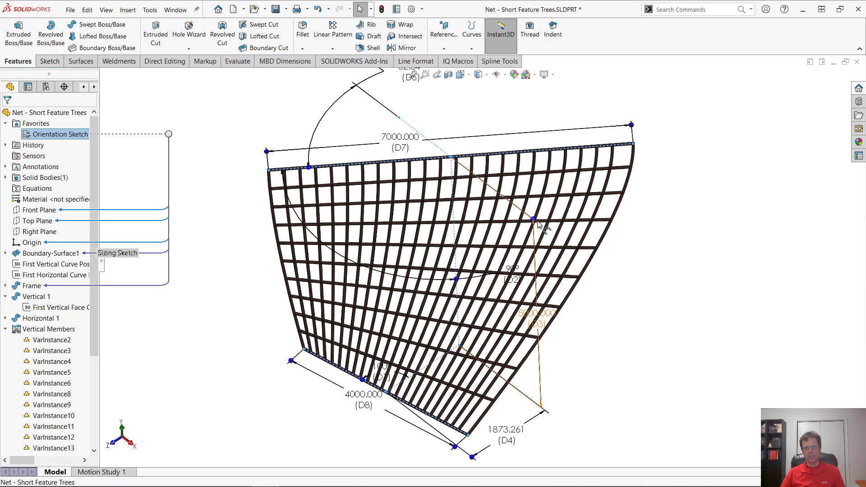
left_click_drag(534, 219, 521, 124)
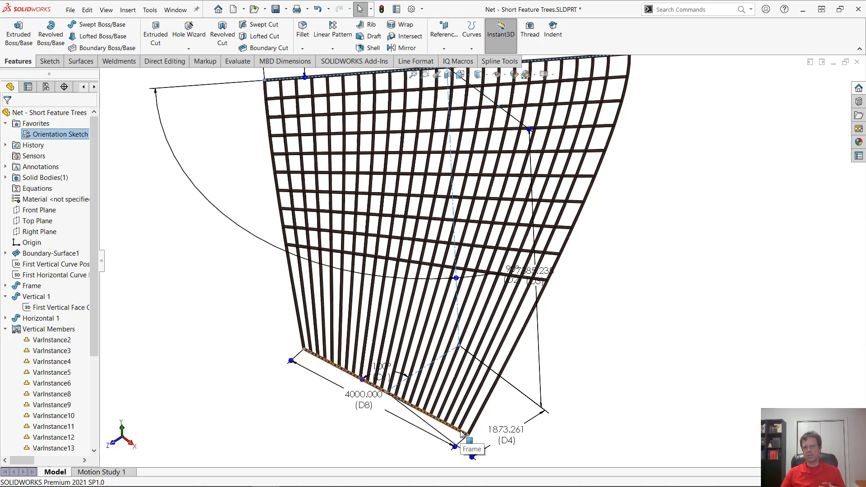
scroll(451, 216, "up", 2)
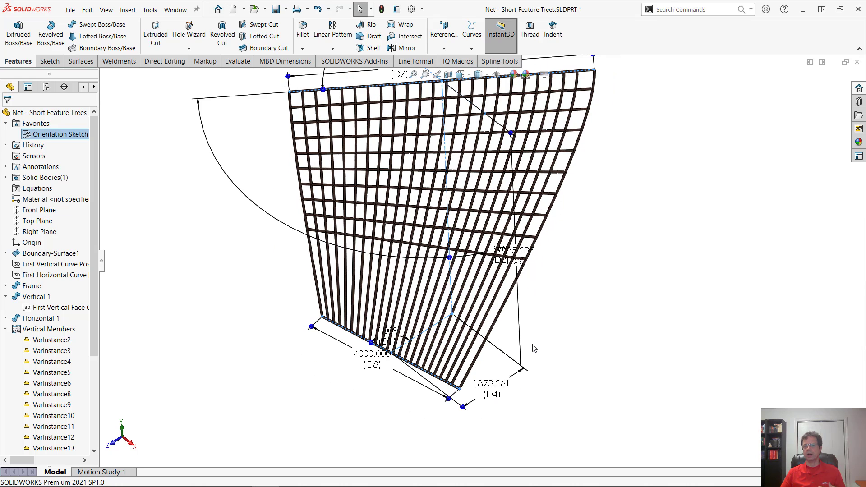
scroll(416, 186, "up", 2)
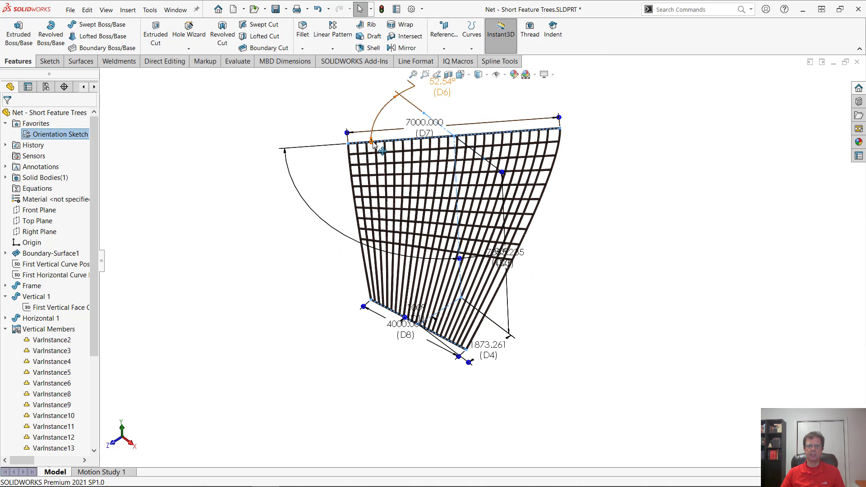
mouse_move(424, 113)
left_mouse_down()
mouse_move(368, 135)
mouse_move(391, 111)
left_mouse_up()
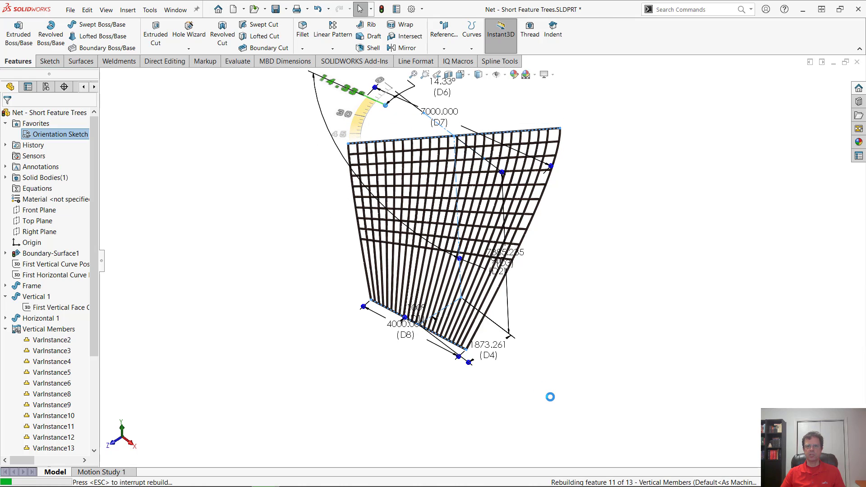
Reshape the Orientation Sketch to a height D3 of about 5266 mm, base offset D4 of about 4899 mm and lower width D8 of about 3023 mm.
left_click(60, 134)
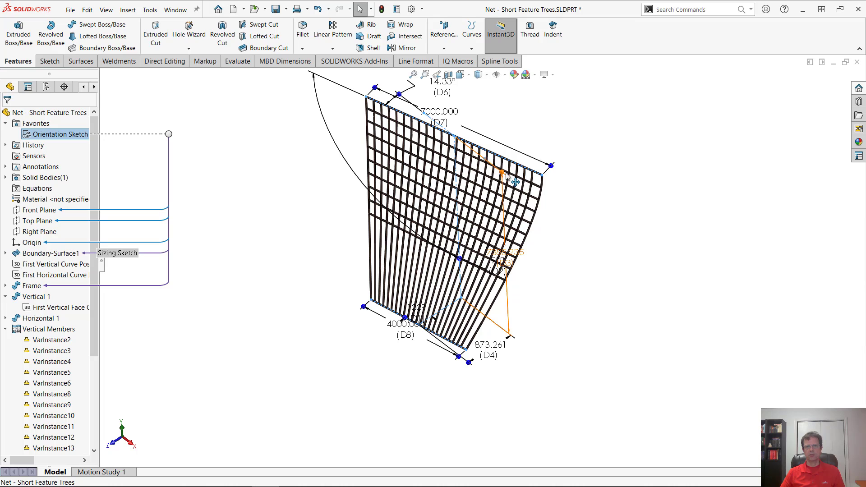
left_click_drag(512, 181, 519, 233)
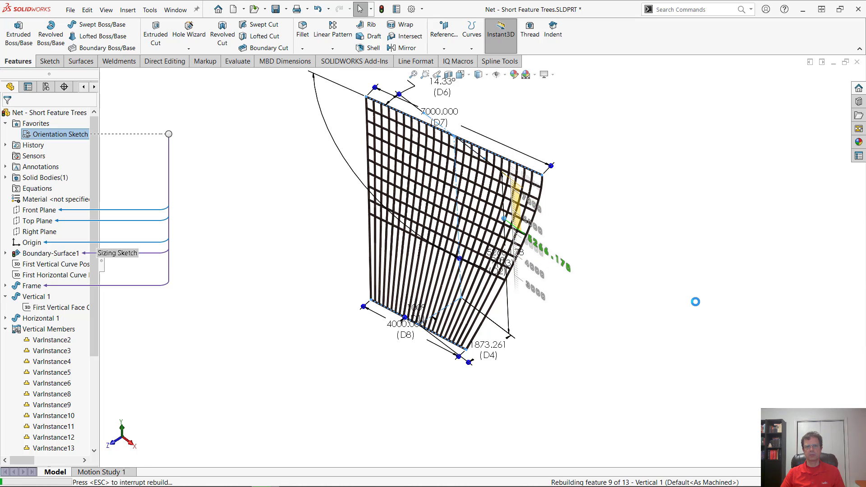
left_click_drag(468, 361, 393, 402)
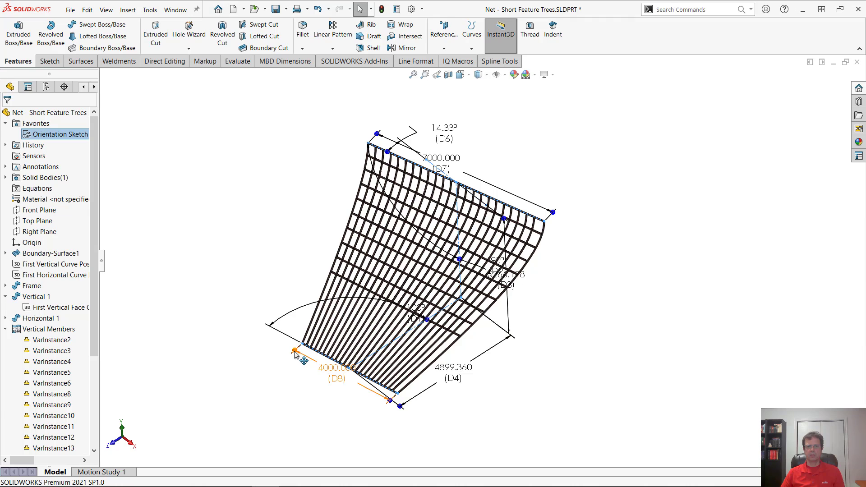
left_click_drag(296, 351, 318, 362)
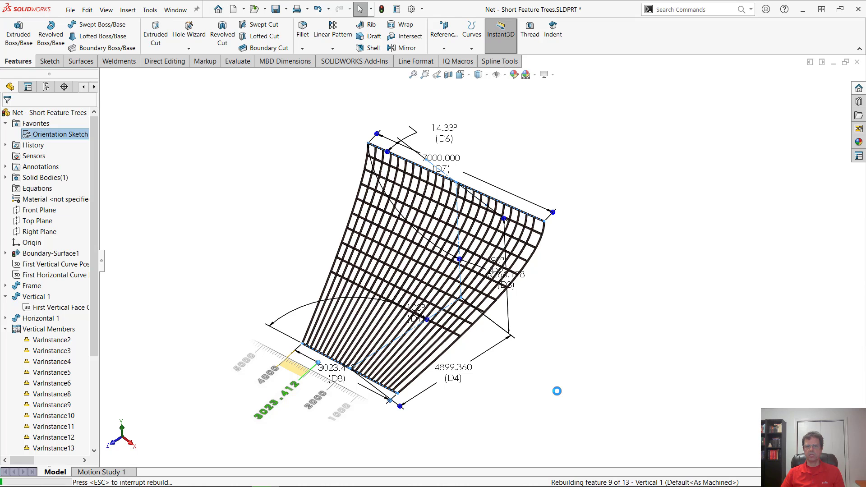
key("alt+Tab")
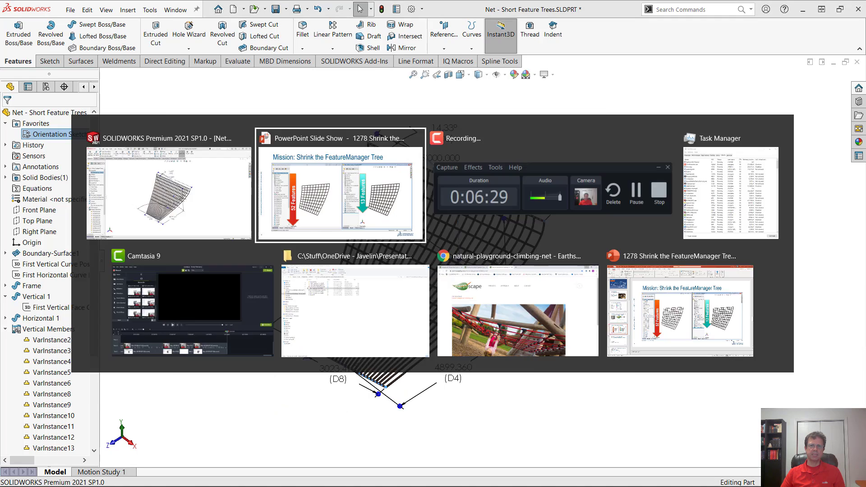
key("Right")
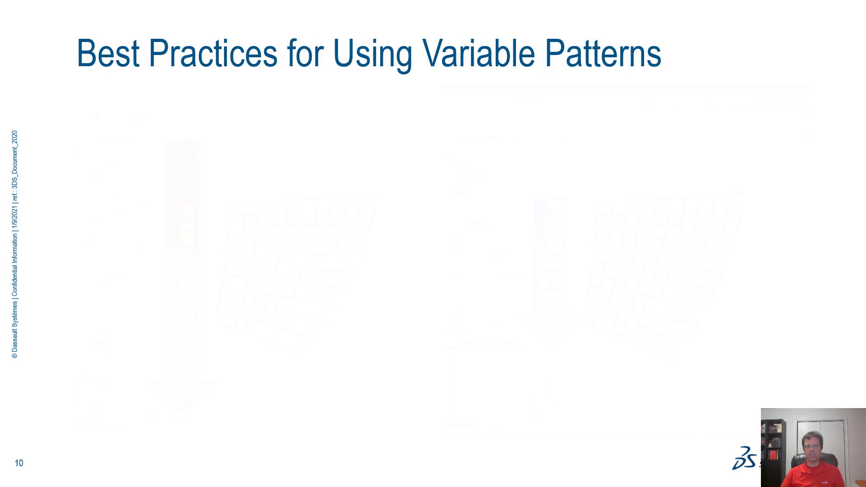
key("Right")
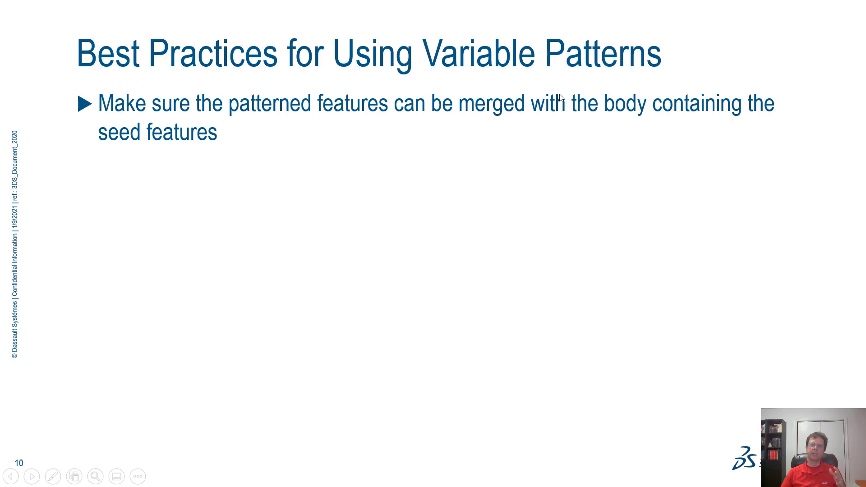
left_click(433, 123)
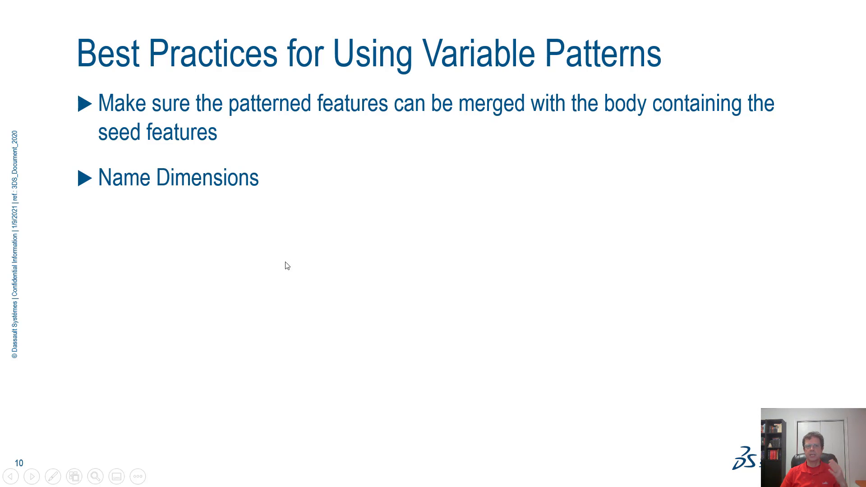
left_click(304, 217)
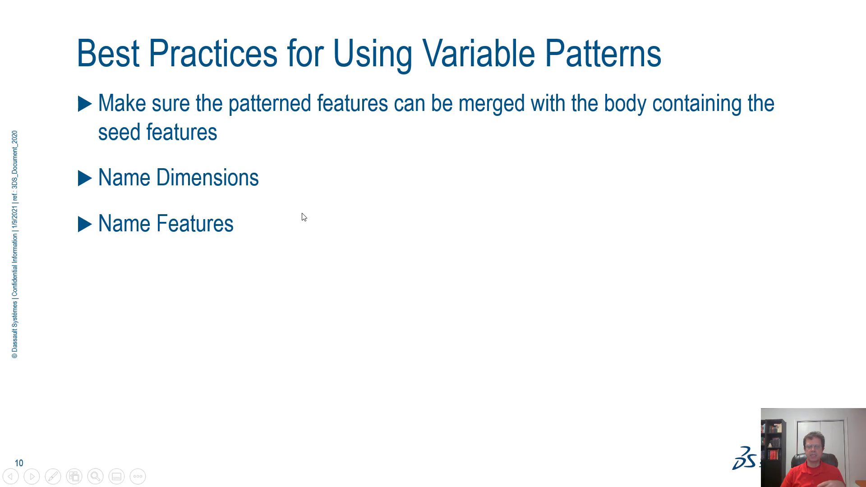
left_click(303, 217)
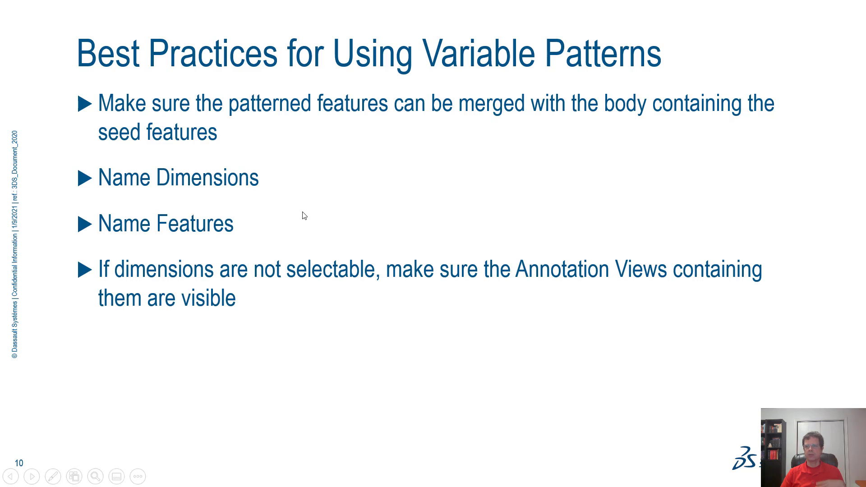